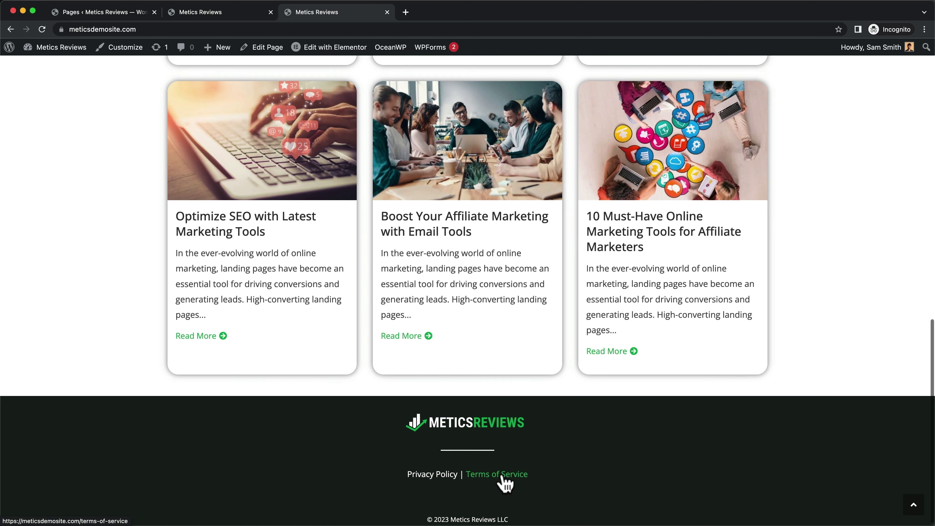
# Look over the footer links on the demo site's home page and close that browser tab
pyautogui.scroll(1, 504, 479)
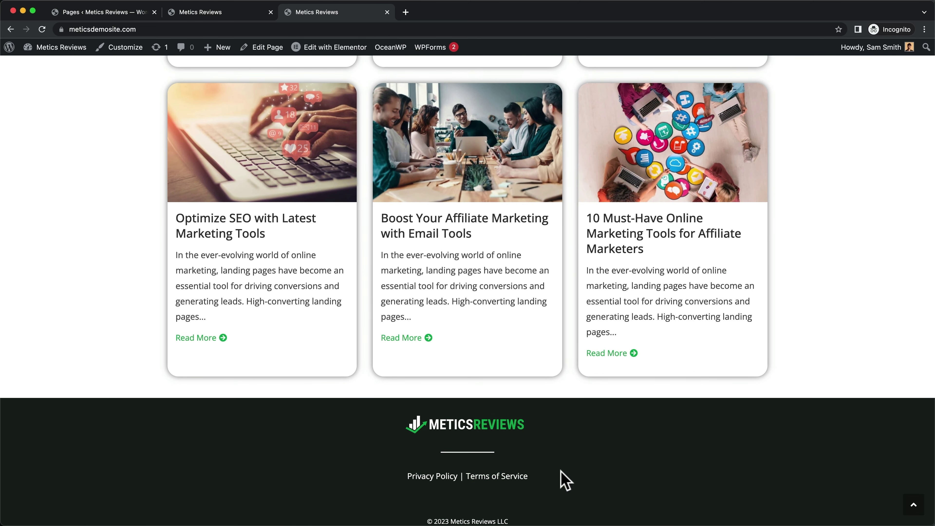
pyautogui.scroll(-1, 550, 473)
pyautogui.press('super+w')
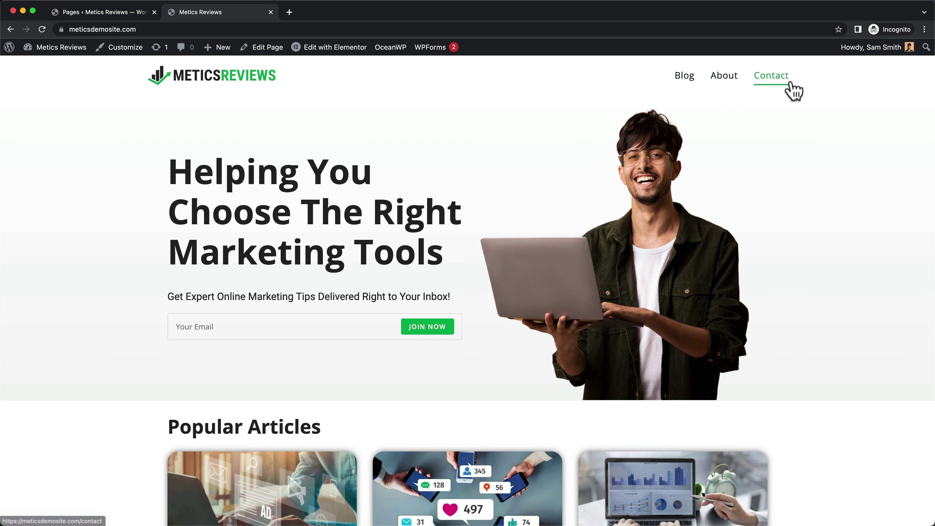
# Open the menu management page in the Metics Reviews WordPress admin and create a menu named Main Menu
pyautogui.click(117, 14)
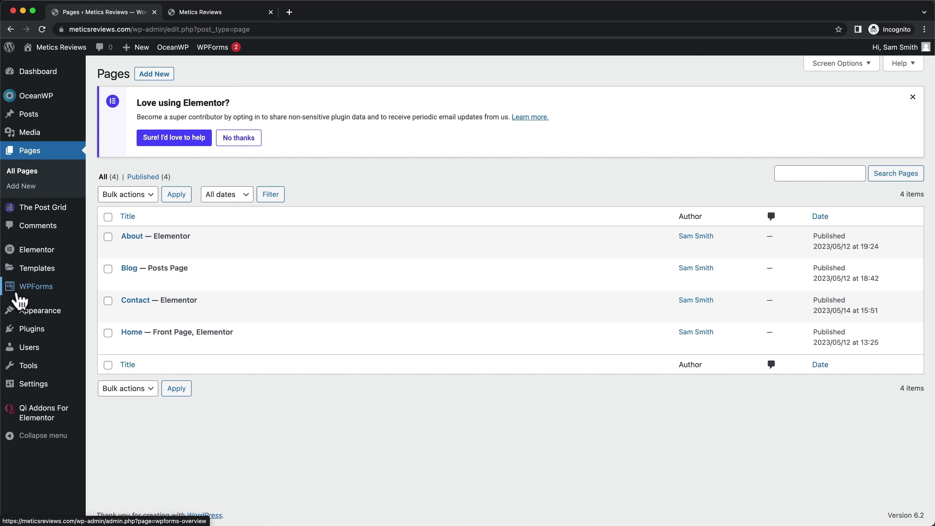
pyautogui.moveTo(30, 310)
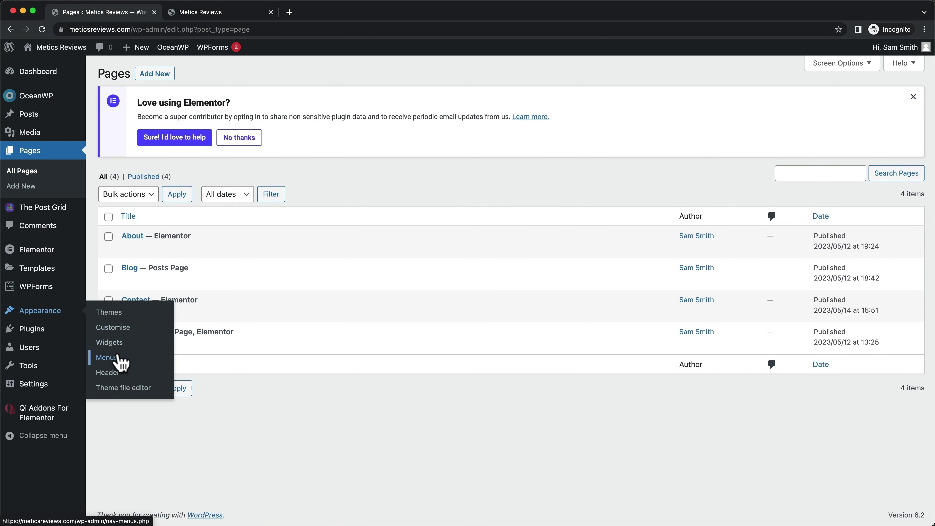
pyautogui.click(117, 357)
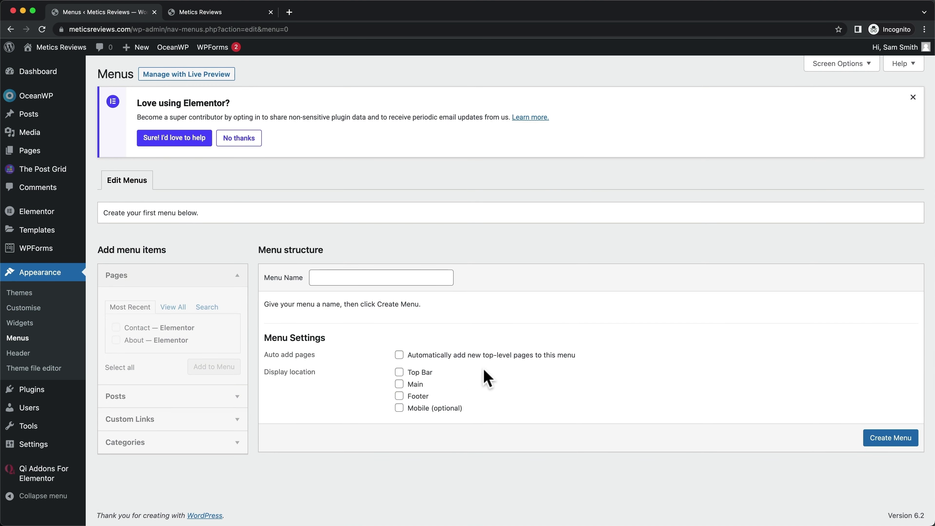
pyautogui.click(332, 273)
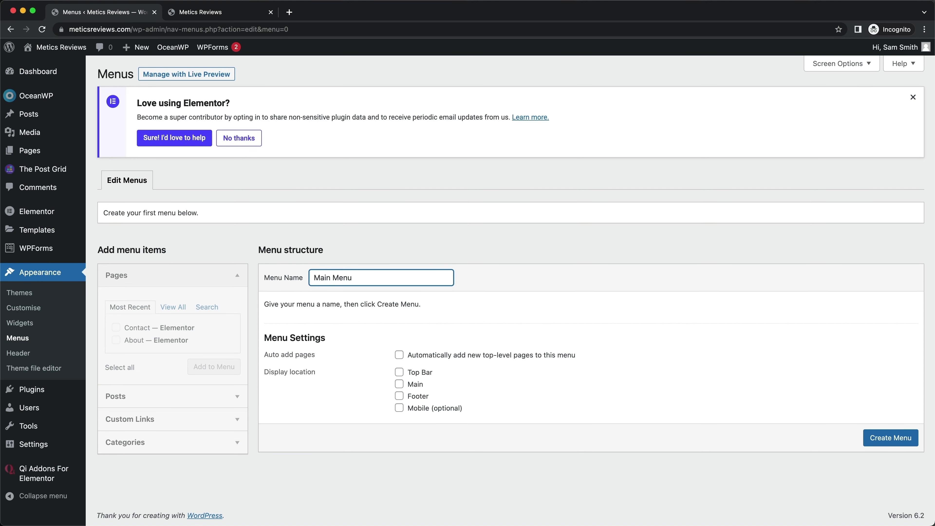
pyautogui.click(883, 442)
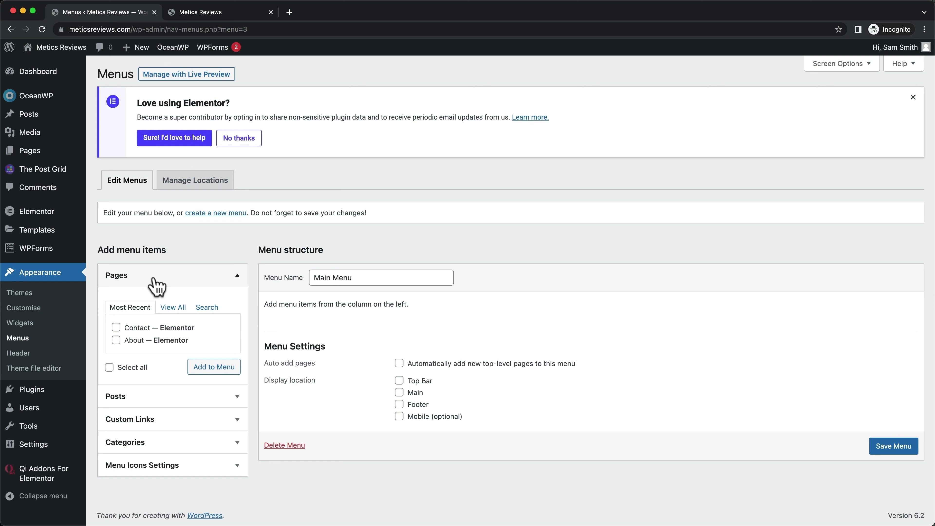
# Add the Blog, About and Contact pages to Main Menu, keeping them in that order
pyautogui.click(175, 308)
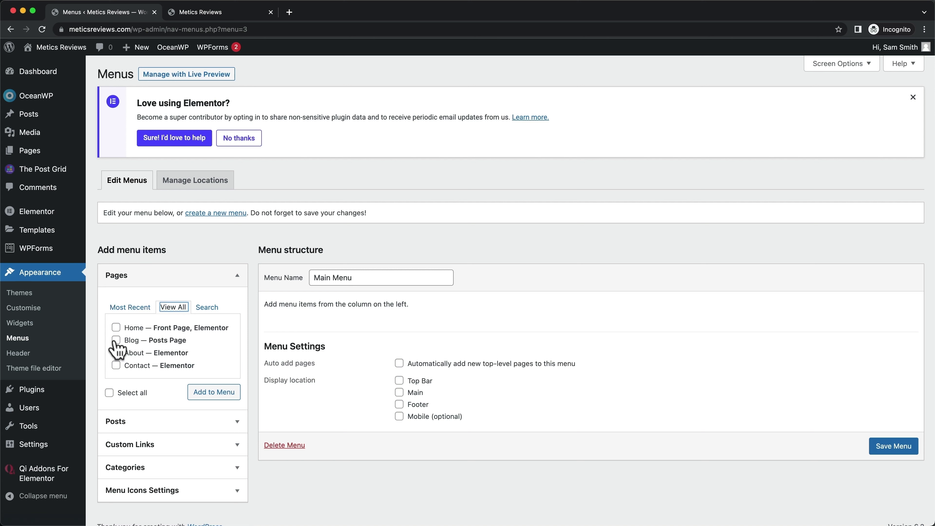
pyautogui.click(116, 352)
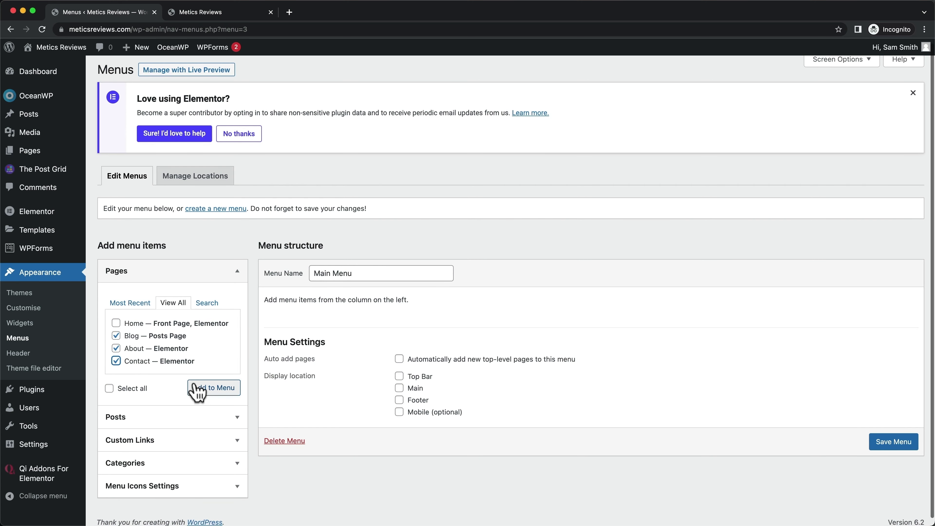
pyautogui.click(201, 391)
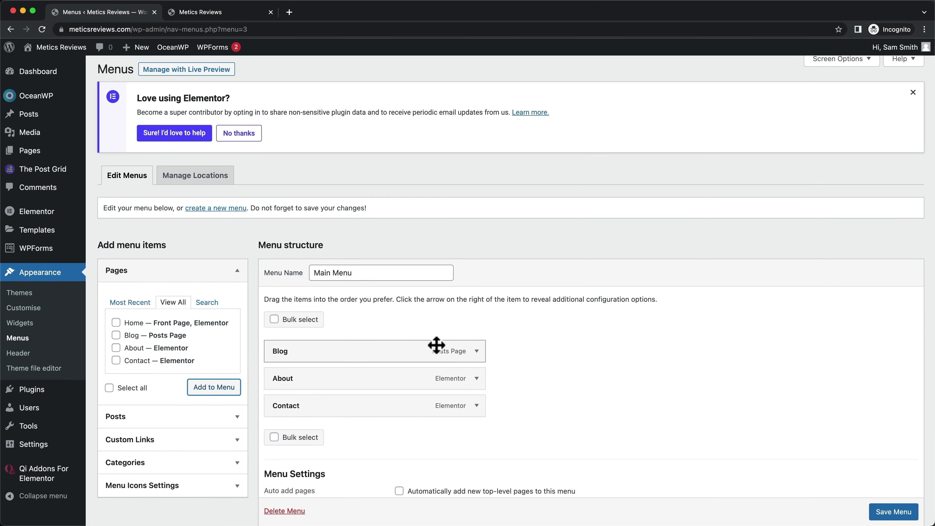
pyautogui.scroll(-1, 372, 356)
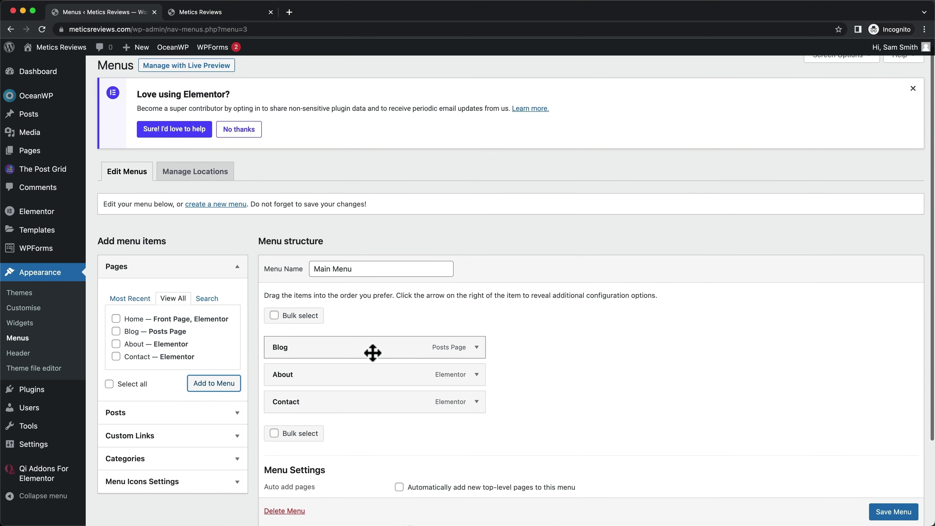
pyautogui.moveTo(277, 382)
pyautogui.mouseDown()
pyautogui.moveTo(277, 350)
pyautogui.moveTo(281, 380)
pyautogui.mouseUp()
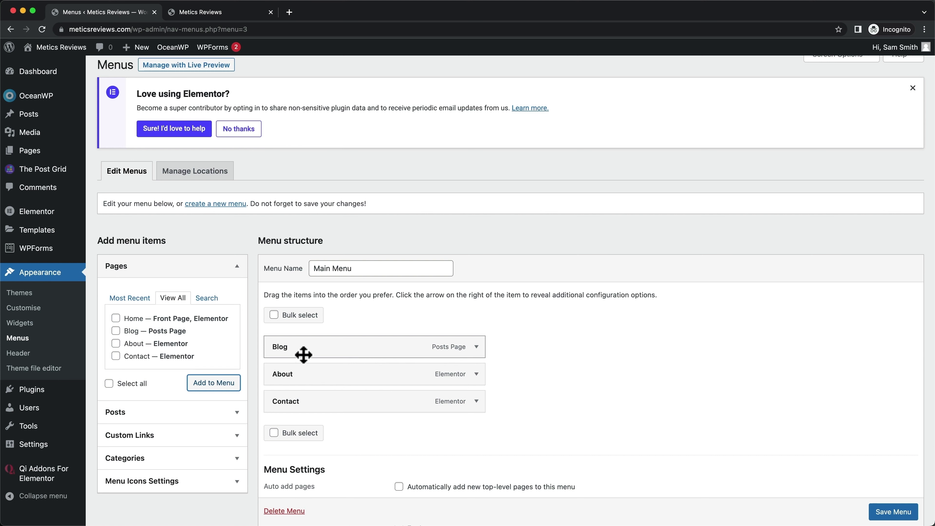
# Assign Main Menu to the Main display location and save the menu
pyautogui.scroll(-3, 305, 355)
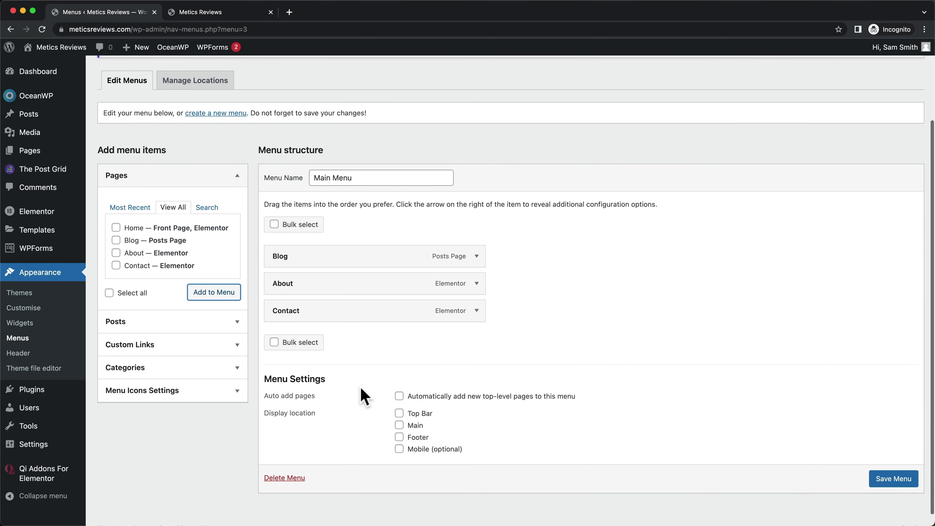
pyautogui.scroll(-1, 418, 396)
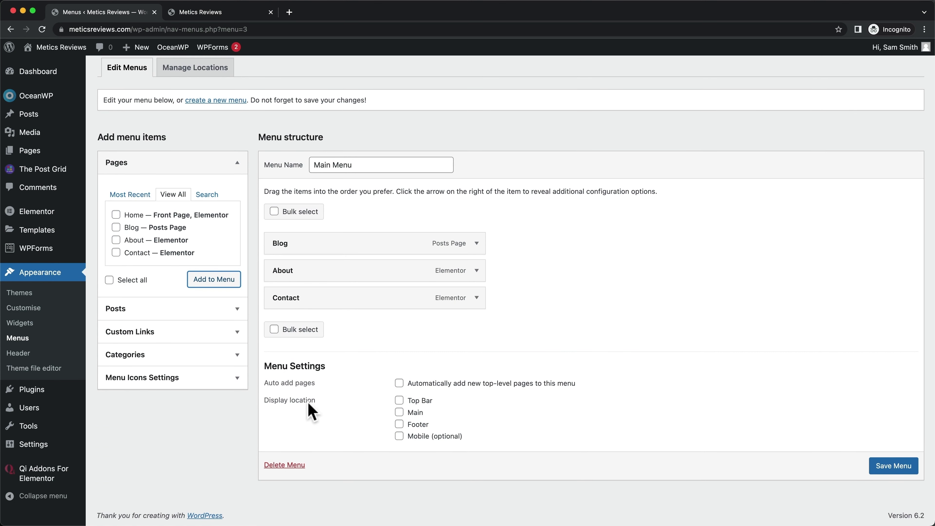
pyautogui.moveTo(269, 402); pyautogui.dragTo(264, 402)
pyautogui.click(320, 407)
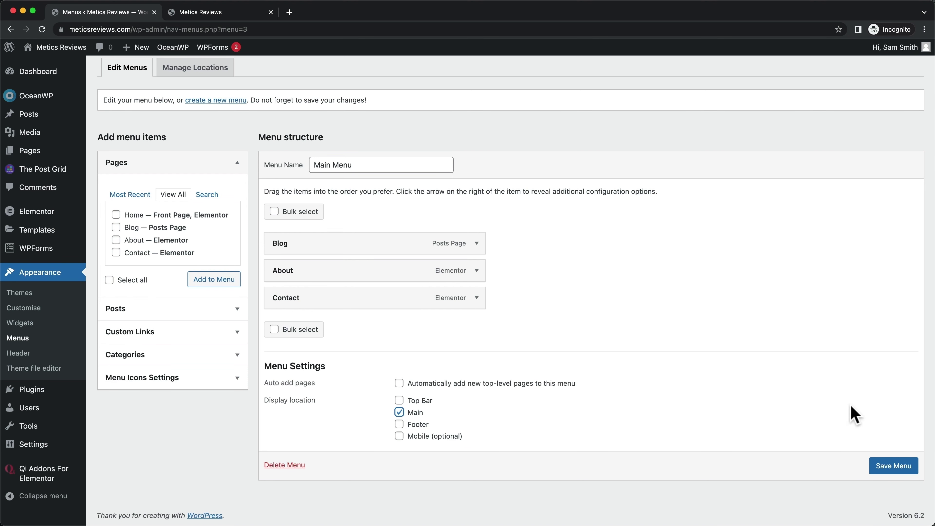
pyautogui.click(885, 467)
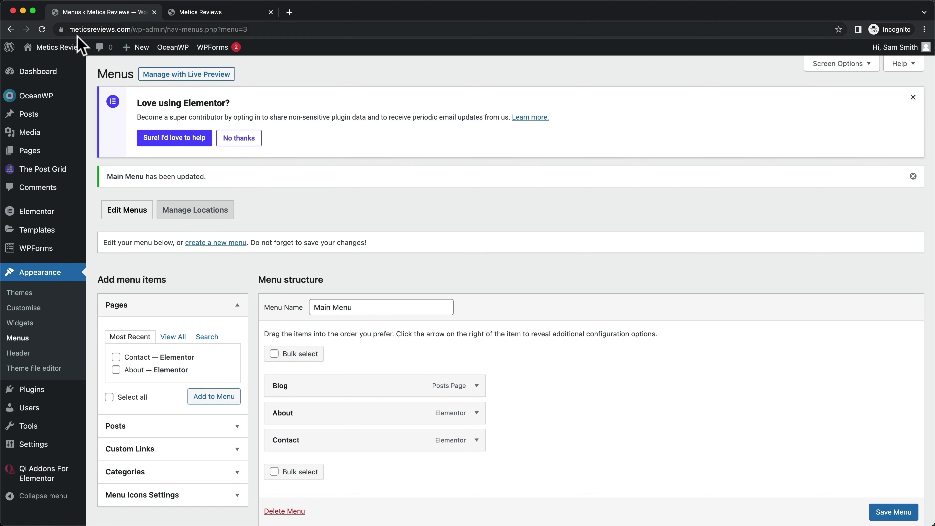
# Open the live Metics Reviews site in a new tab and compare its header with the demo site's header
pyautogui.moveTo(59, 47)
pyautogui.rightClick(51, 66)
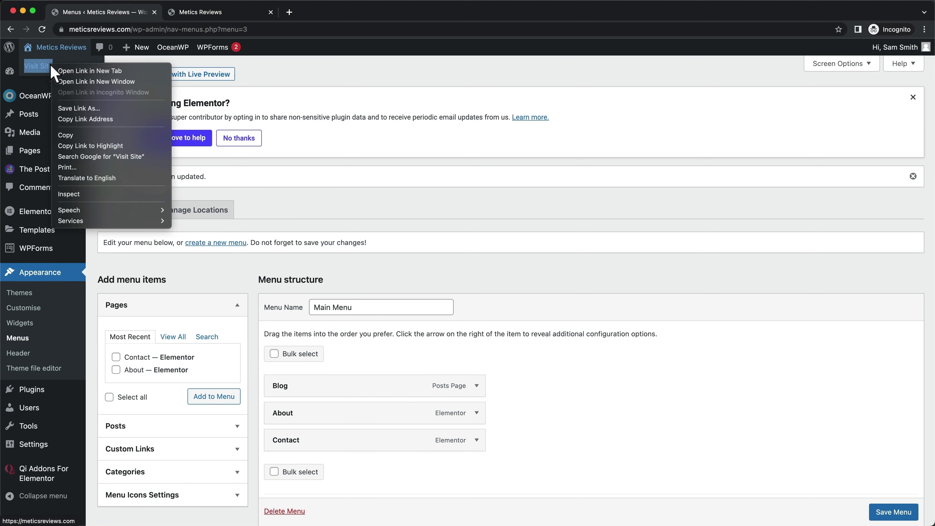
pyautogui.click(75, 71)
pyautogui.click(221, 15)
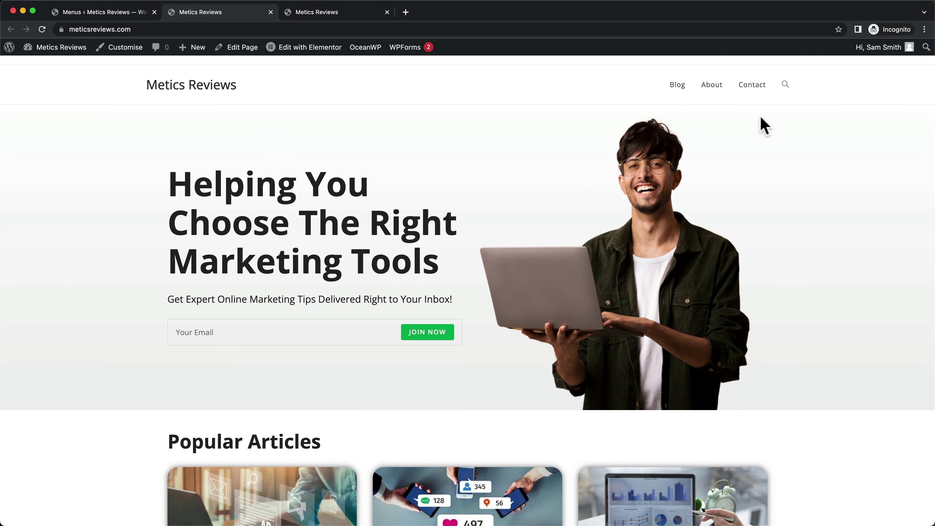
pyautogui.click(332, 12)
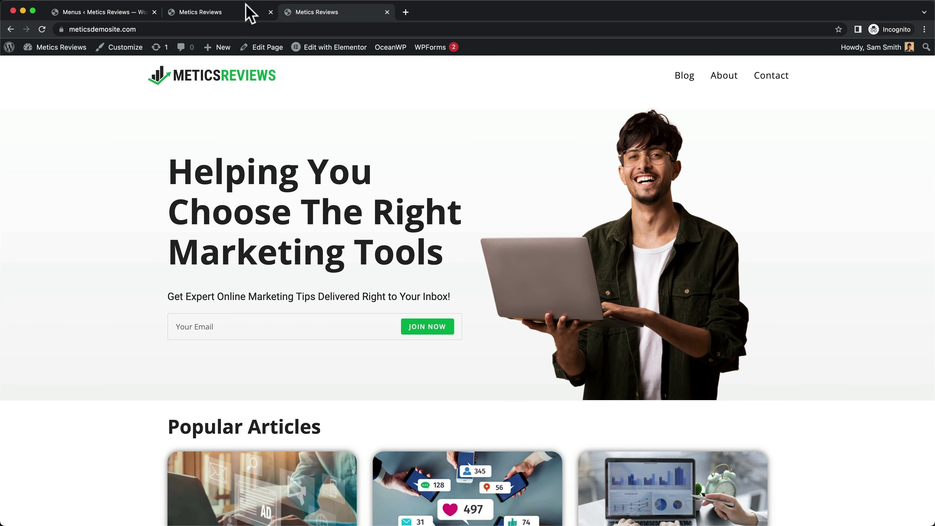
pyautogui.click(250, 14)
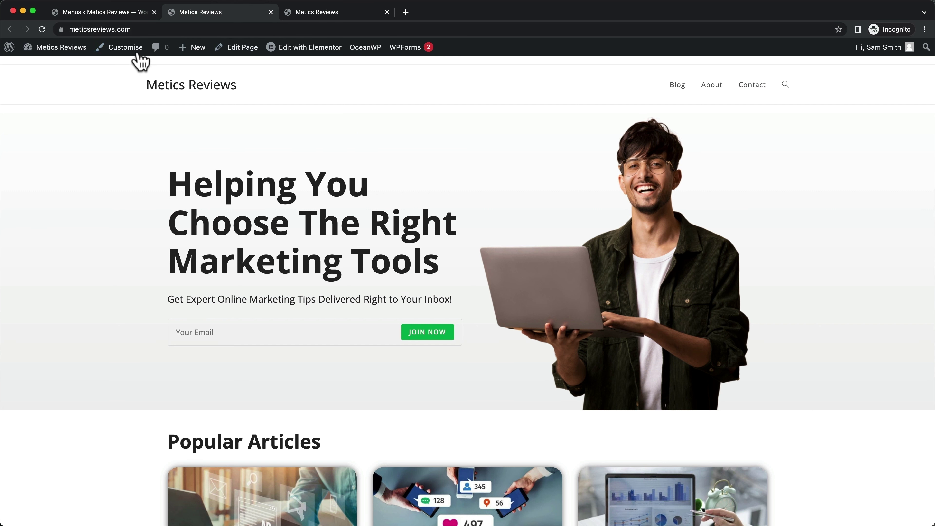
# Customise the live site by disabling the top bar in its general settings, and publish the change
pyautogui.click(125, 47)
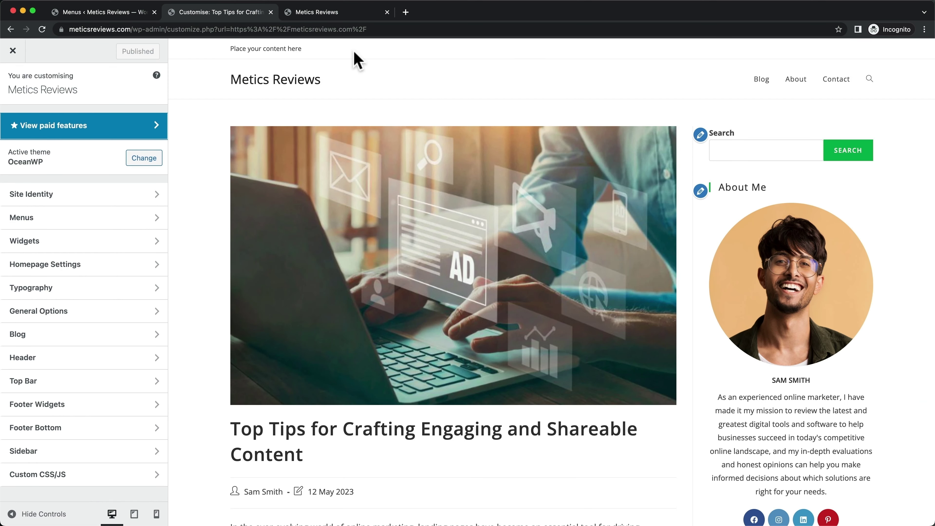
pyautogui.moveTo(308, 49); pyautogui.dragTo(230, 49)
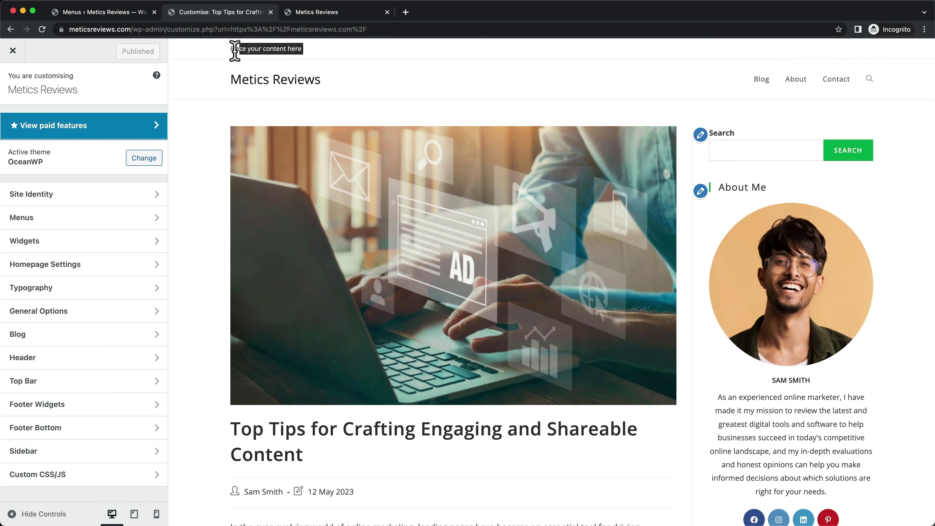
pyautogui.click(345, 63)
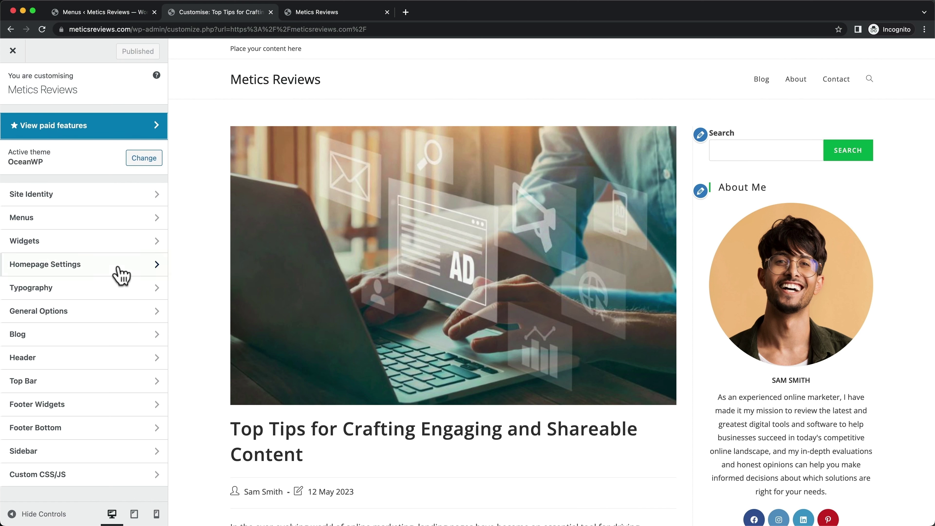
pyautogui.click(33, 385)
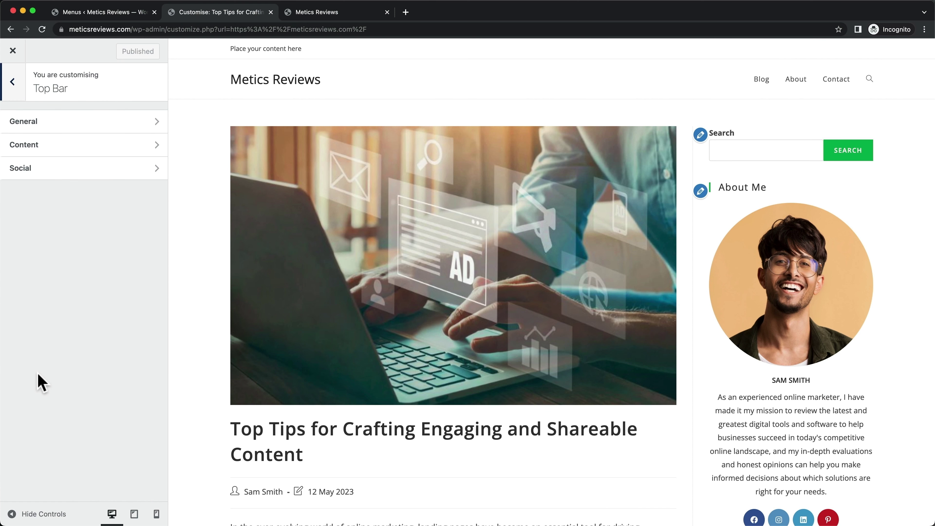
pyautogui.click(93, 121)
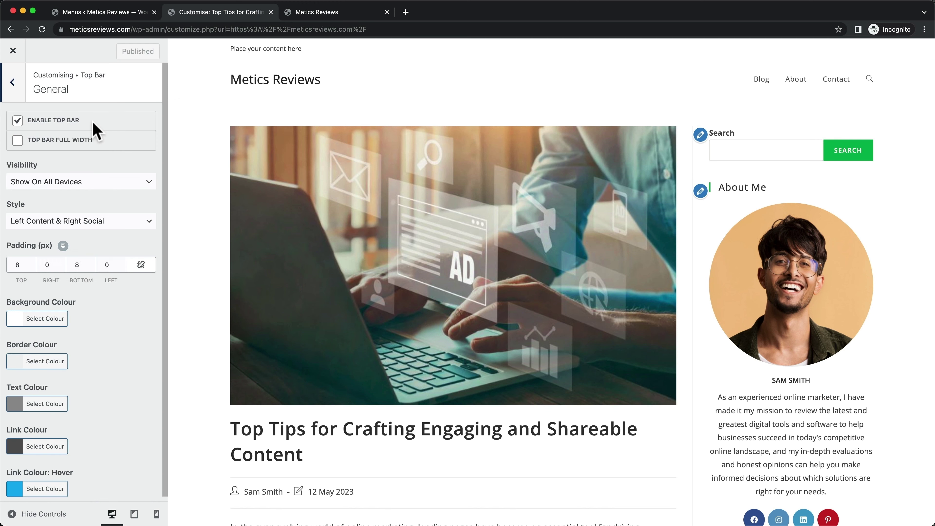
pyautogui.click(17, 121)
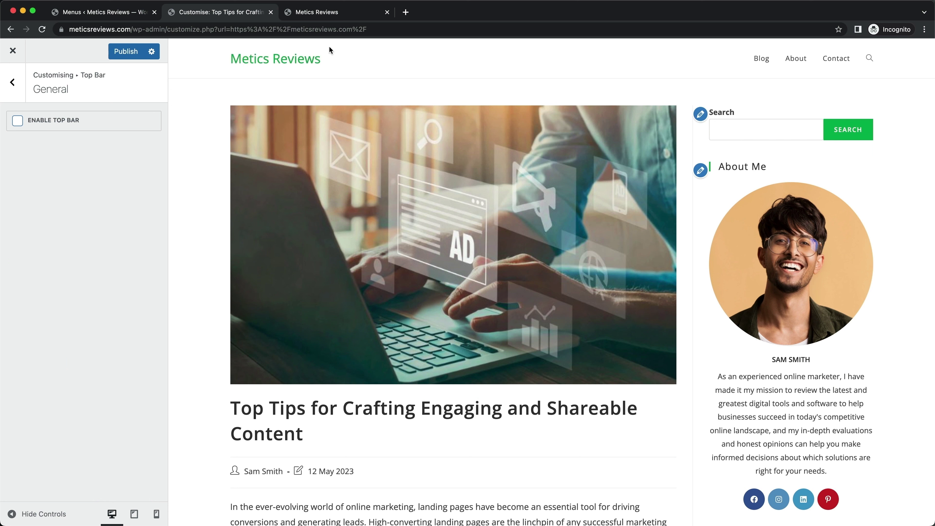
pyautogui.click(124, 54)
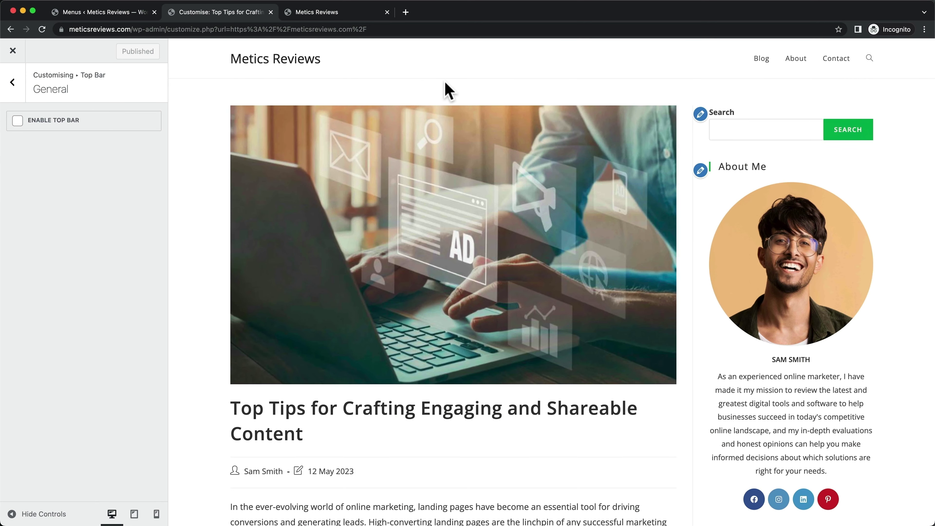
# Turn off the header's bottom border in the general header settings and publish the change
pyautogui.click(11, 91)
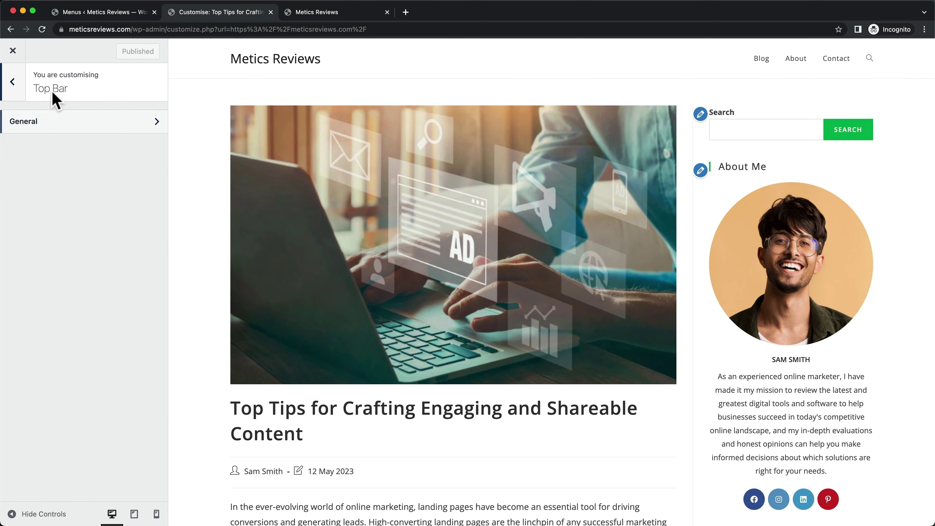
pyautogui.click(20, 84)
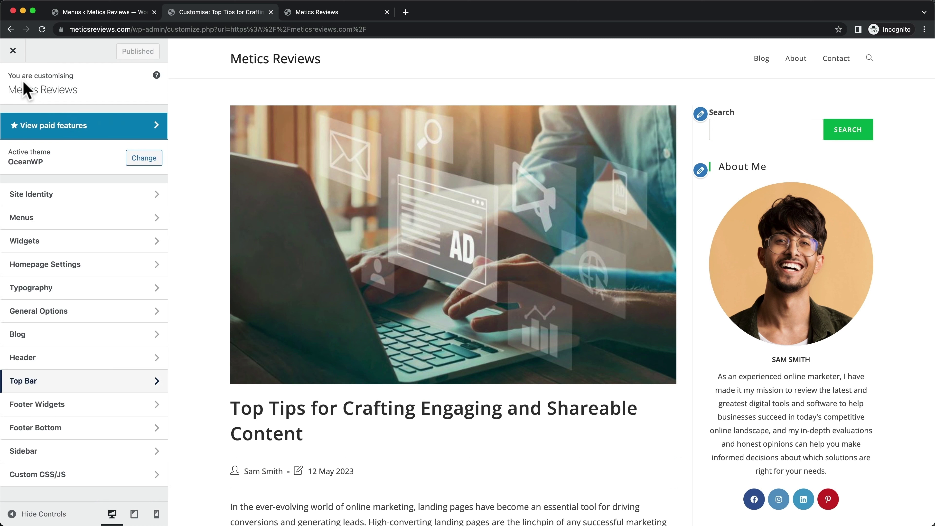
pyautogui.click(110, 363)
pyautogui.click(96, 119)
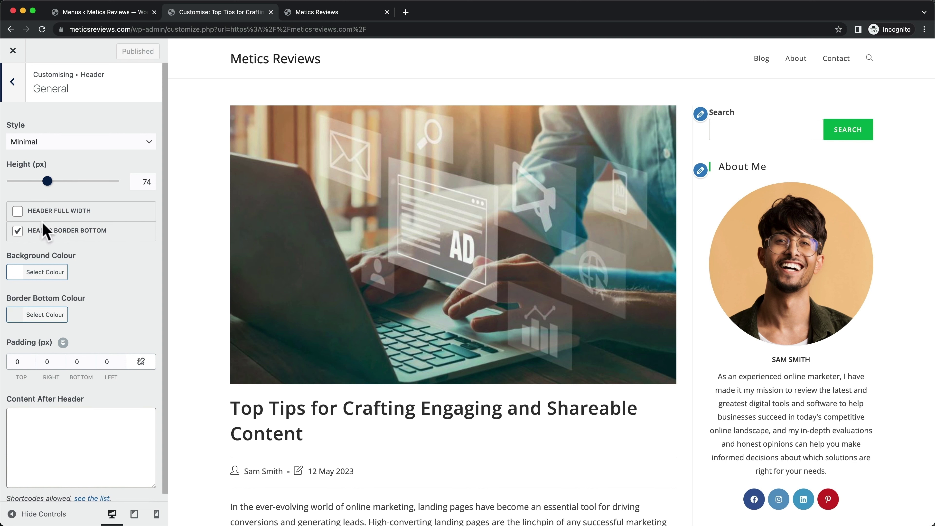
pyautogui.click(18, 231)
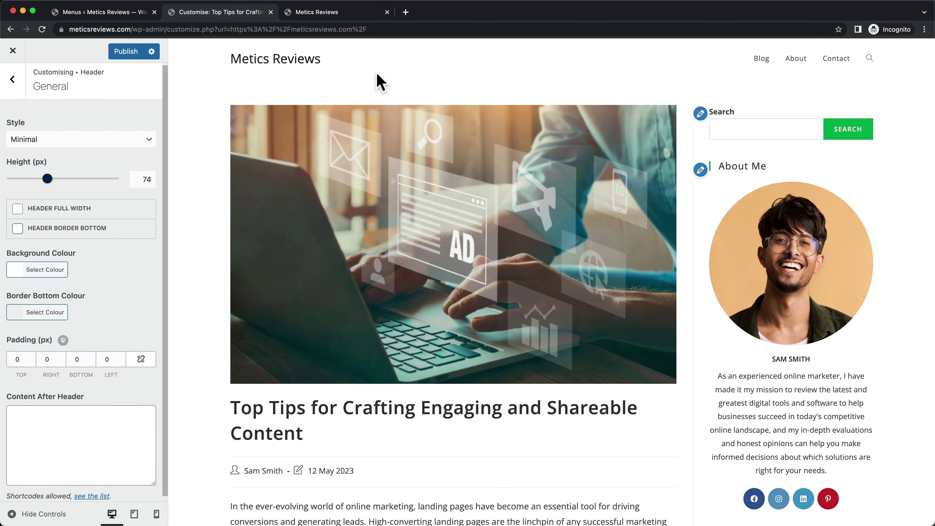
pyautogui.click(129, 55)
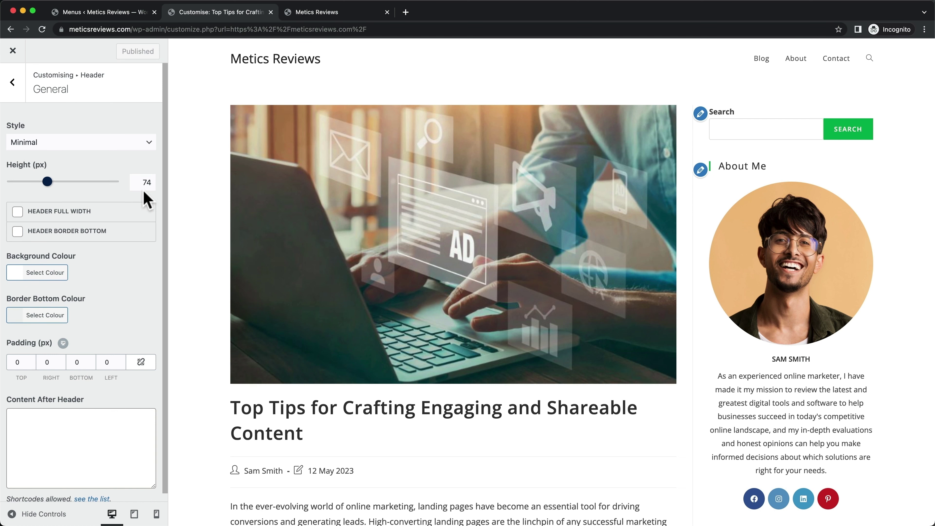
# Check the demo site's menu, and set the header menu's links effect to Underline From Left
pyautogui.click(15, 91)
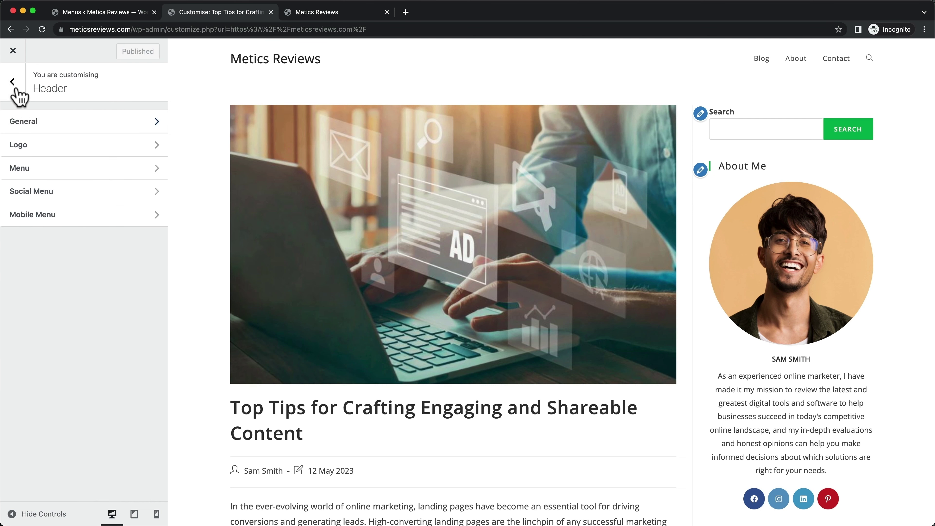
pyautogui.click(72, 171)
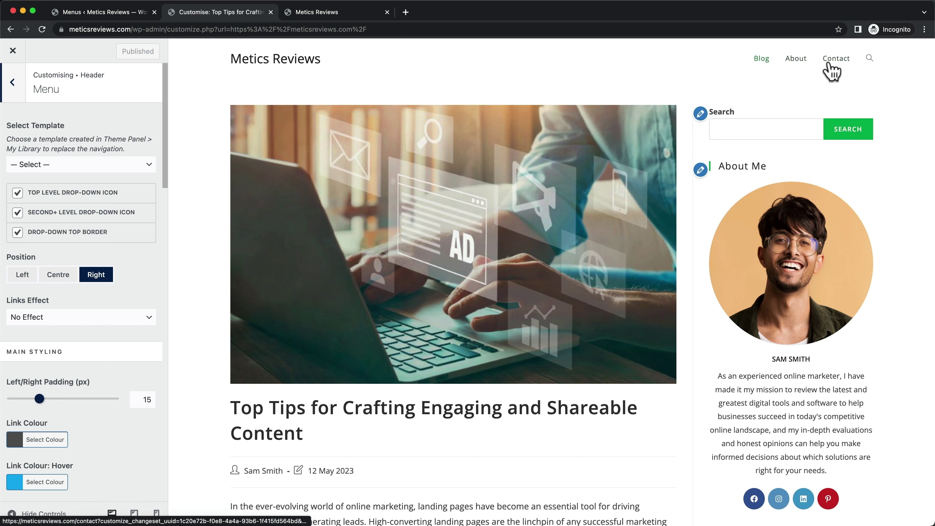
pyautogui.click(361, 14)
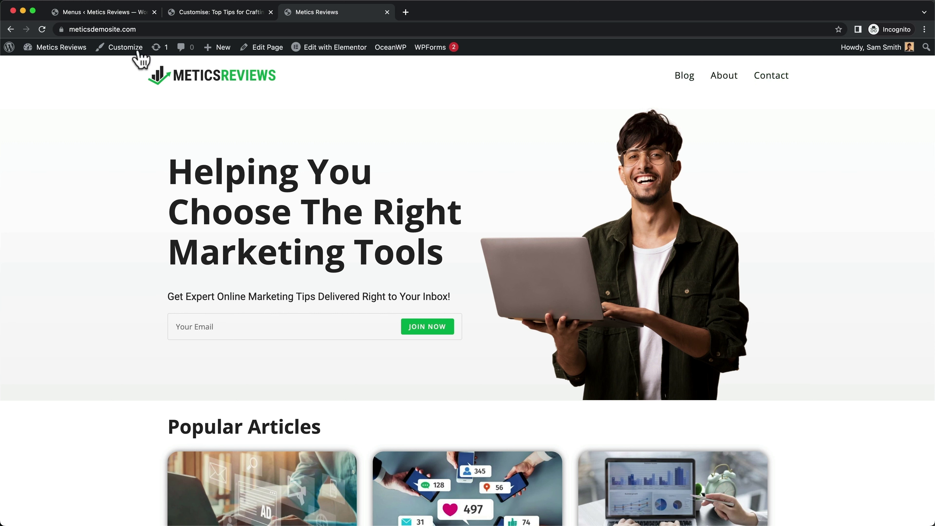
pyautogui.click(215, 13)
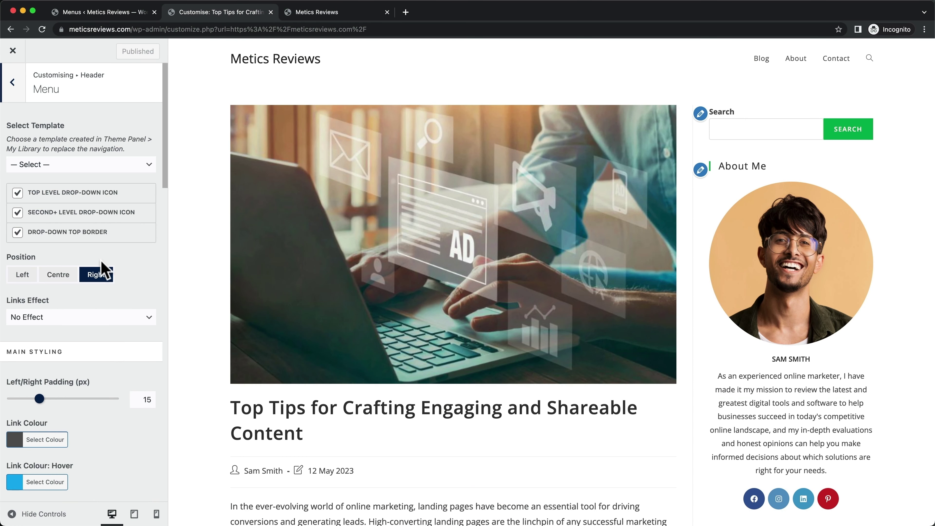
pyautogui.click(86, 315)
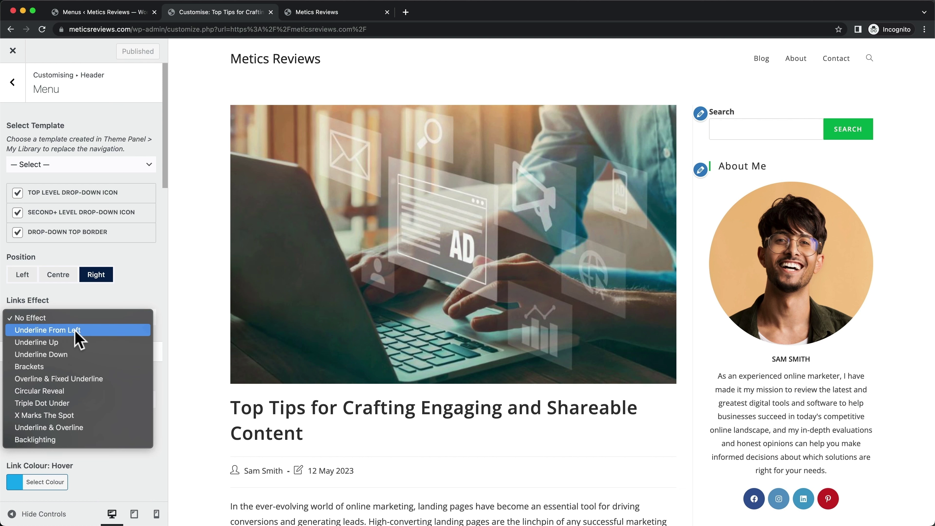
pyautogui.click(84, 330)
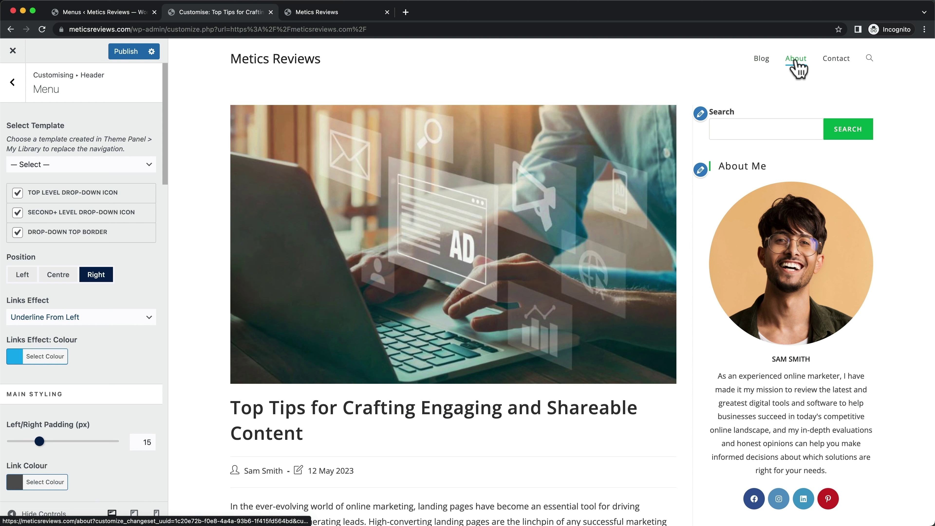
# Copy green 00B150 from the Coolors palette and apply it as the header menu's links effect colour
pyautogui.scroll(-1, 136, 352)
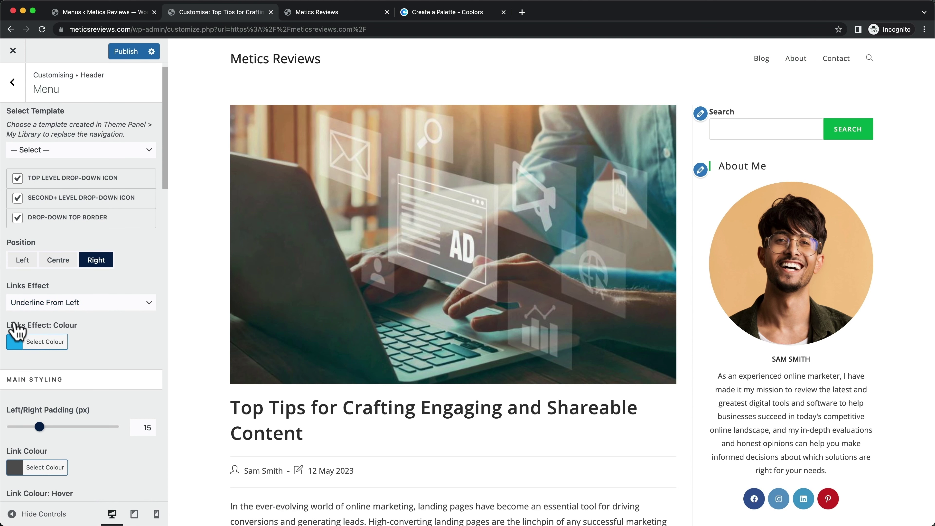
pyautogui.click(25, 345)
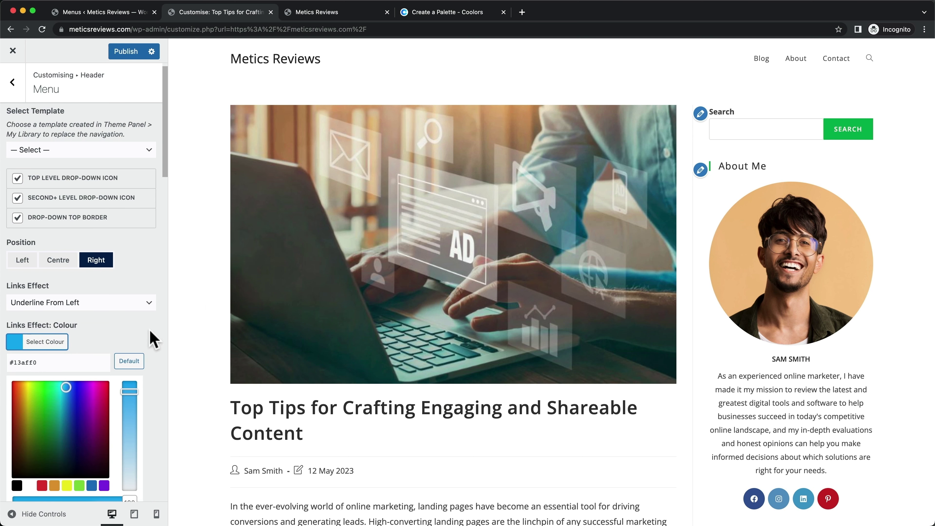
pyautogui.click(435, 10)
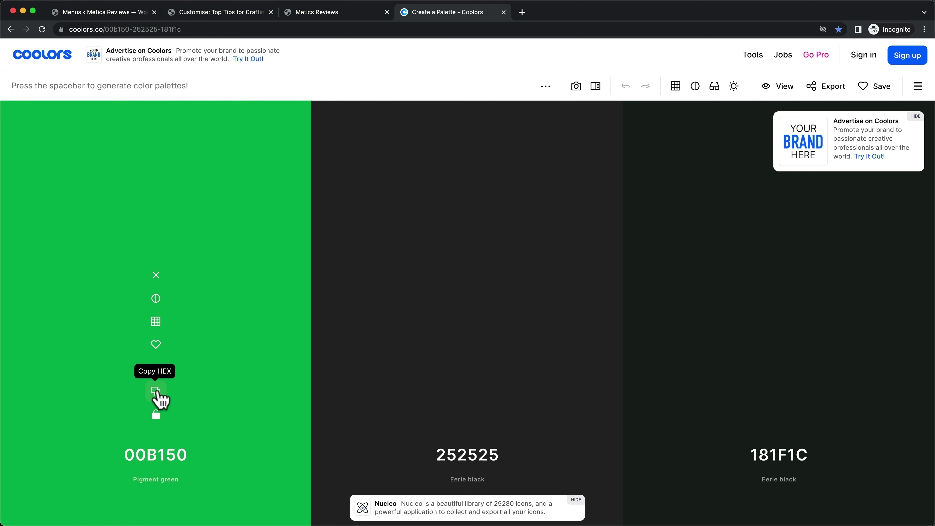
pyautogui.click(156, 391)
pyautogui.click(177, 12)
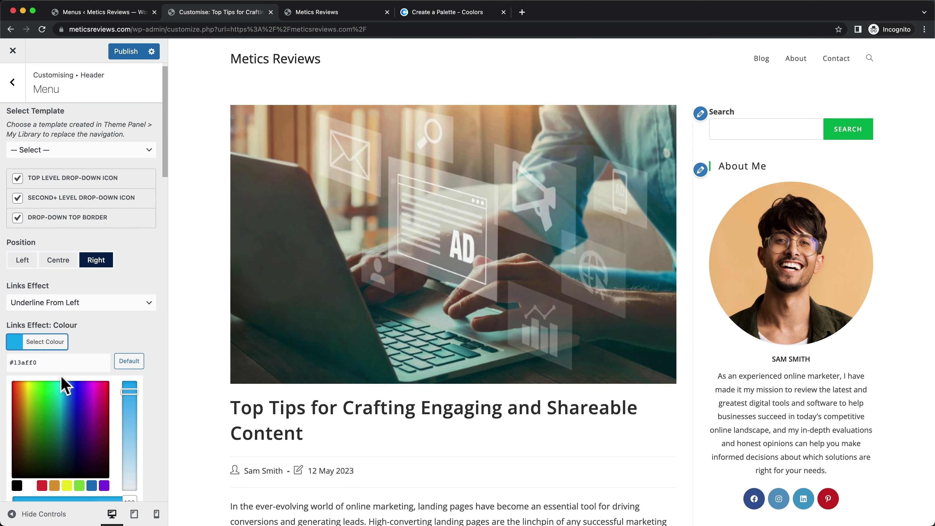
pyautogui.moveTo(37, 362); pyautogui.dragTo(8, 363)
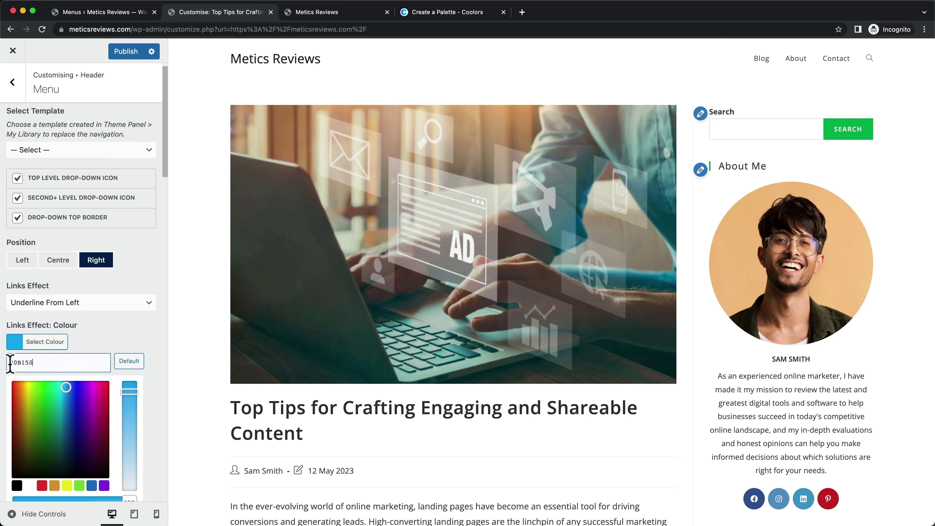
pyautogui.press('super+v')
pyautogui.scroll(-1, 153, 309)
pyautogui.click(153, 311)
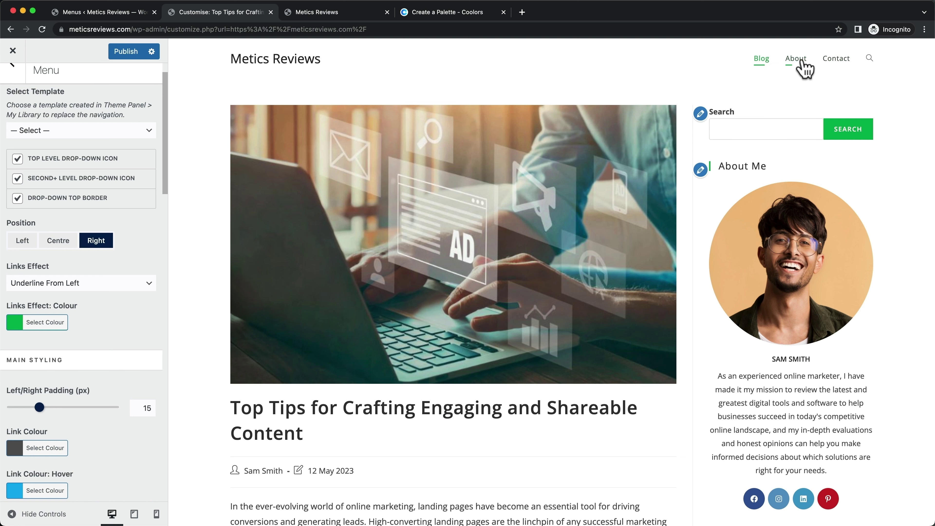
# Copy dark colour 252525 from the Coolors palette and apply it as the header menu's main link colour
pyautogui.scroll(-4, 125, 286)
pyautogui.scroll(-2, 115, 289)
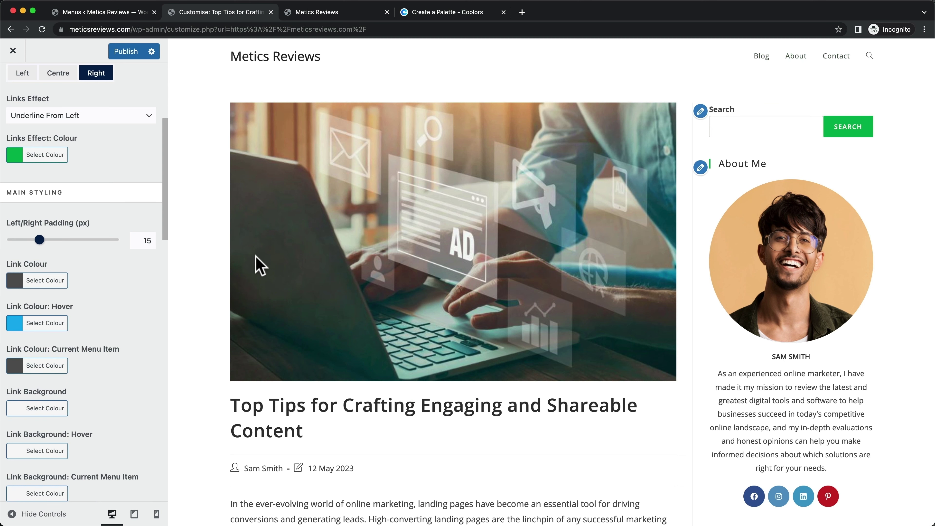
pyautogui.click(11, 284)
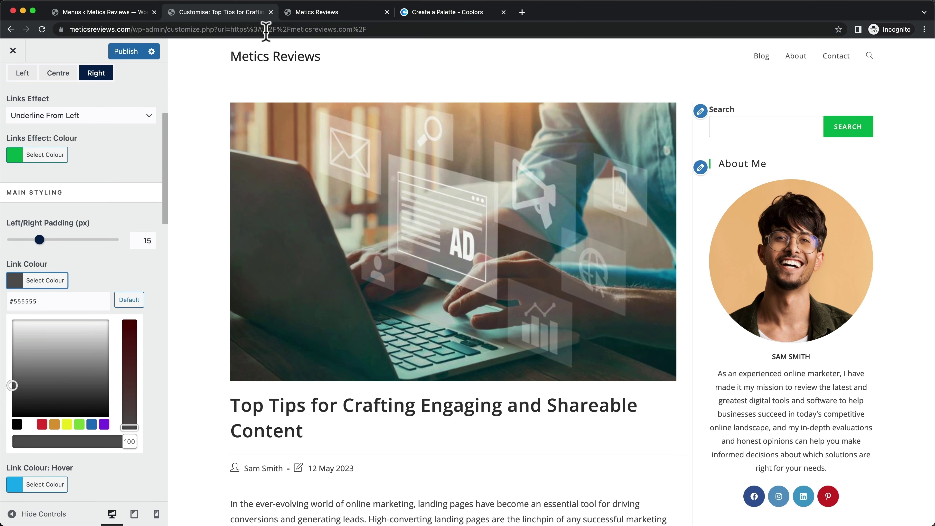
pyautogui.click(468, 15)
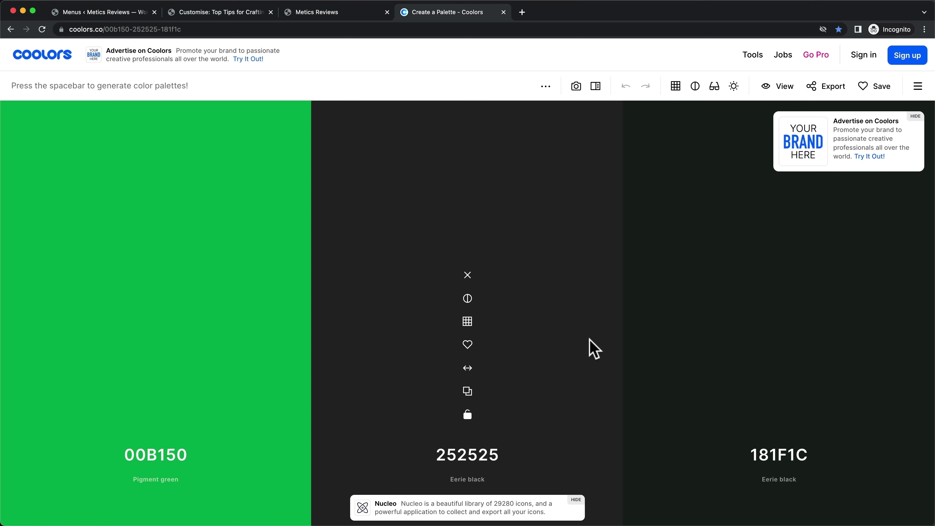
pyautogui.click(468, 392)
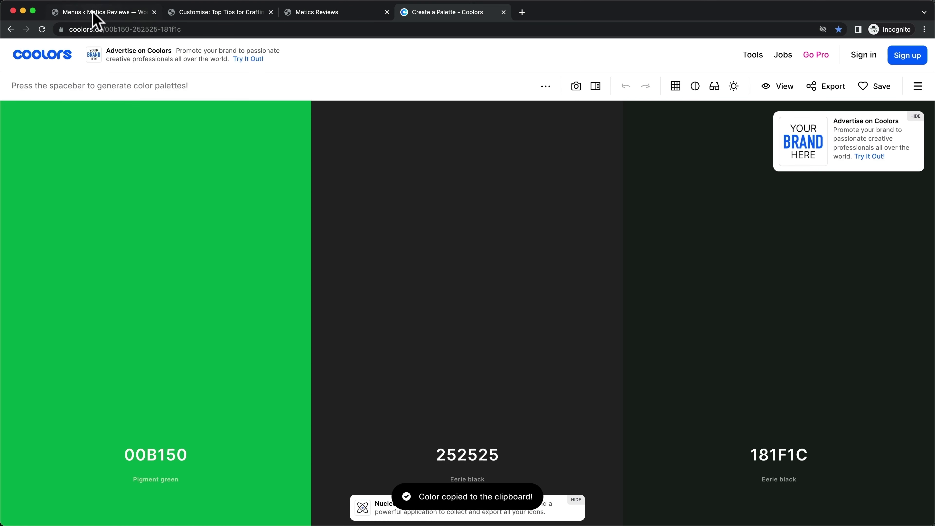
pyautogui.click(190, 15)
pyautogui.doubleClick(30, 301)
pyautogui.hotkey('ctrl', 'v')
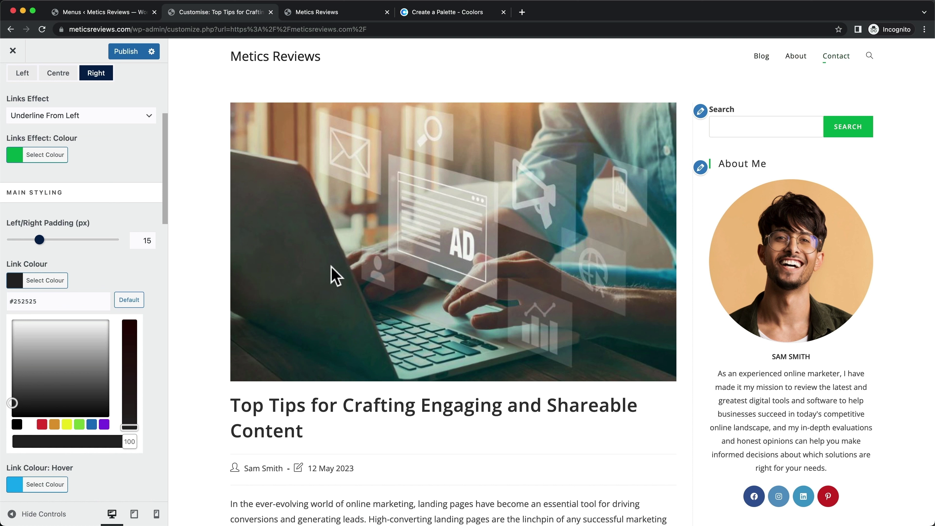
pyautogui.click(159, 345)
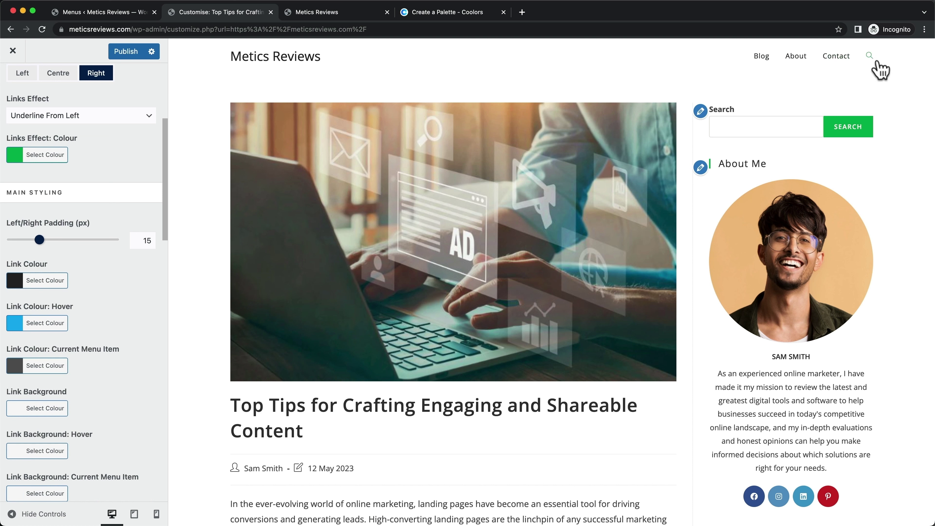
# Set the header menu's search icon style to Disabled and publish the changes
pyautogui.scroll(-10, 126, 342)
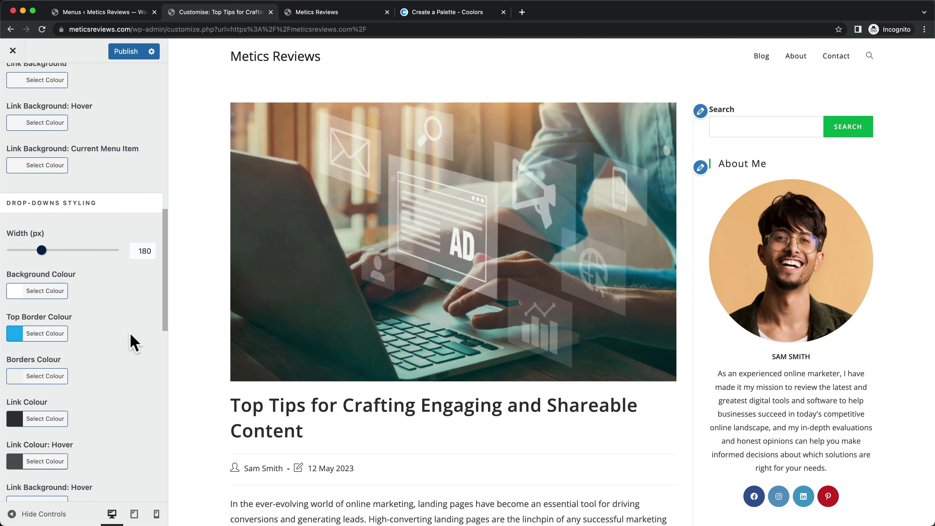
pyautogui.scroll(-8, 130, 334)
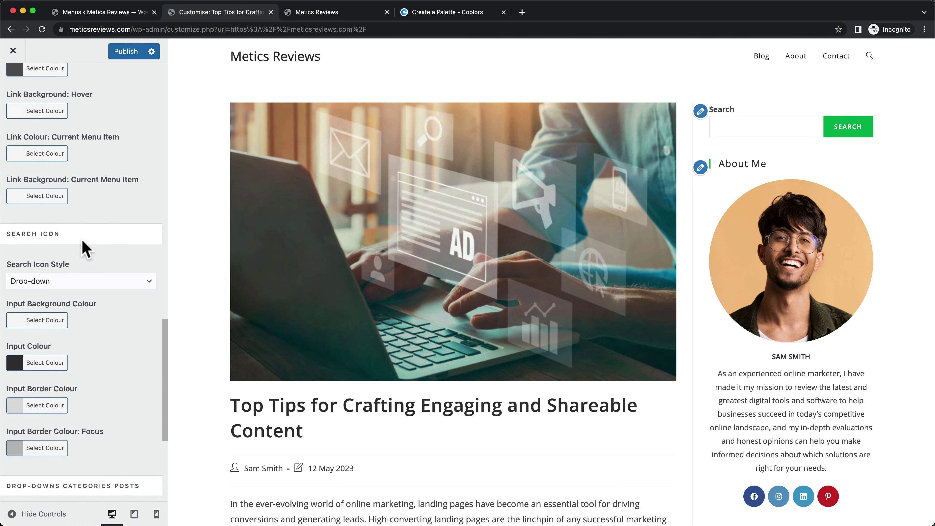
pyautogui.click(68, 283)
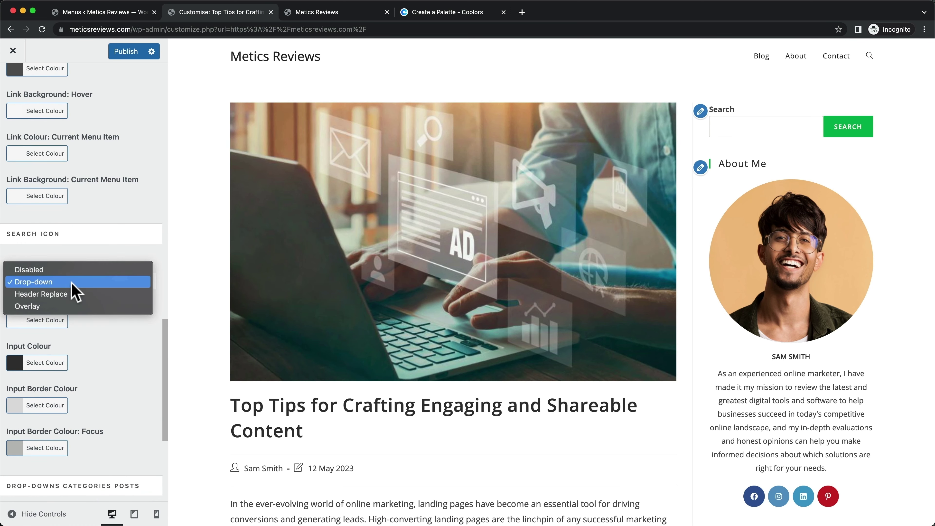
pyautogui.click(68, 269)
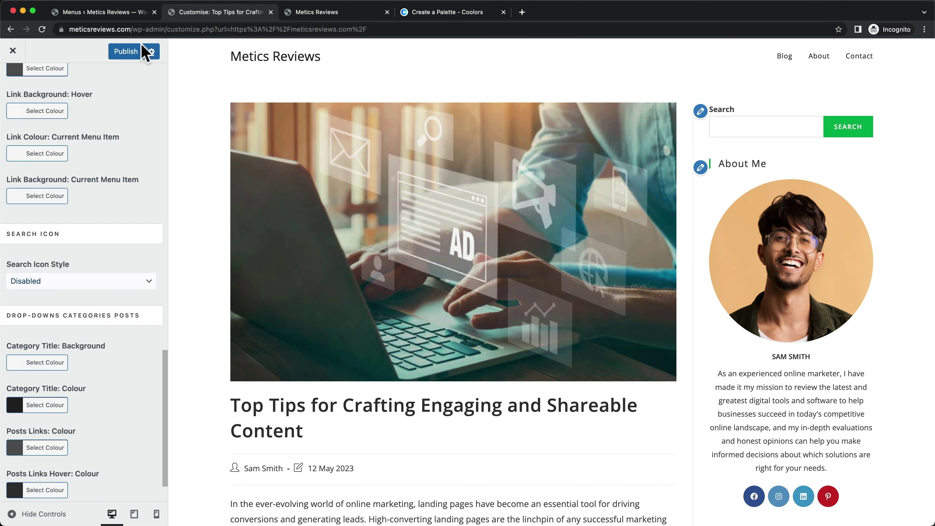
pyautogui.click(144, 51)
# Set the Main Menu typography's font size to 17px and publish the change
pyautogui.scroll(9, 136, 338)
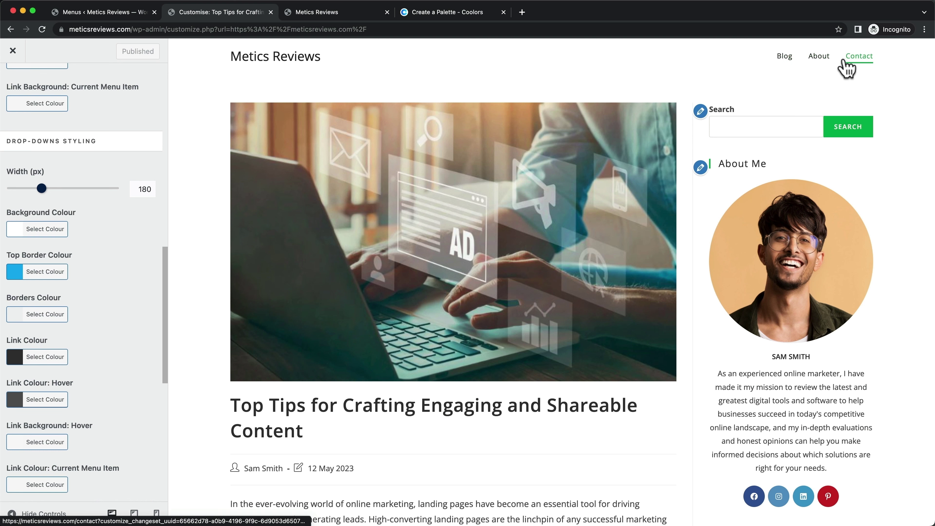
pyautogui.scroll(1, 84, 267)
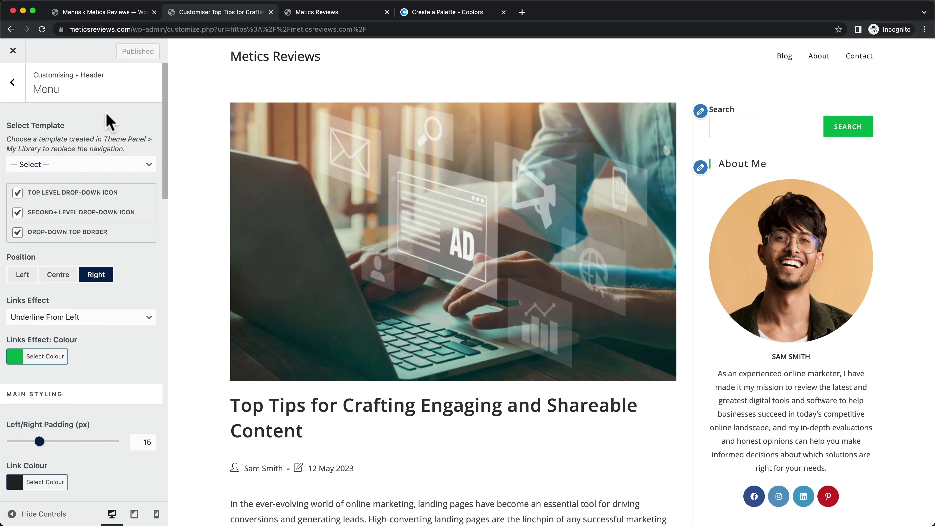
pyautogui.click(15, 89)
pyautogui.click(16, 89)
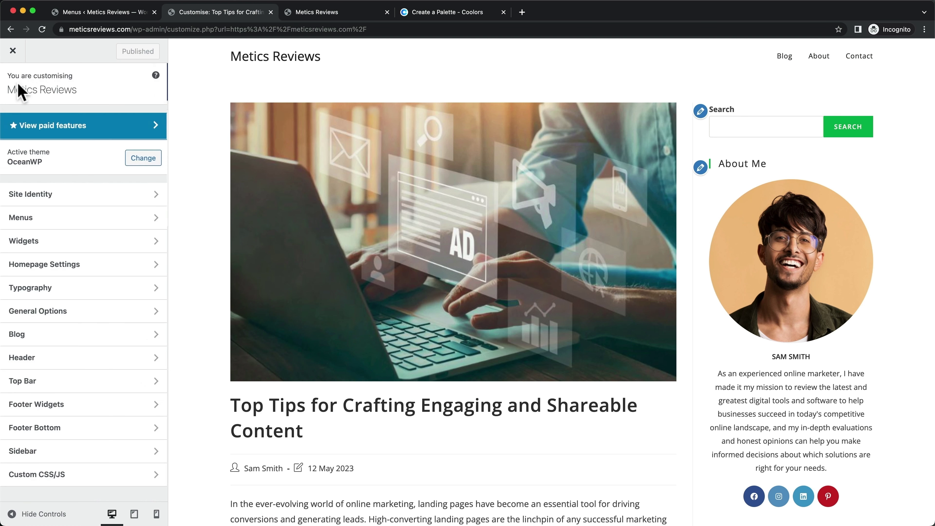
pyautogui.click(99, 293)
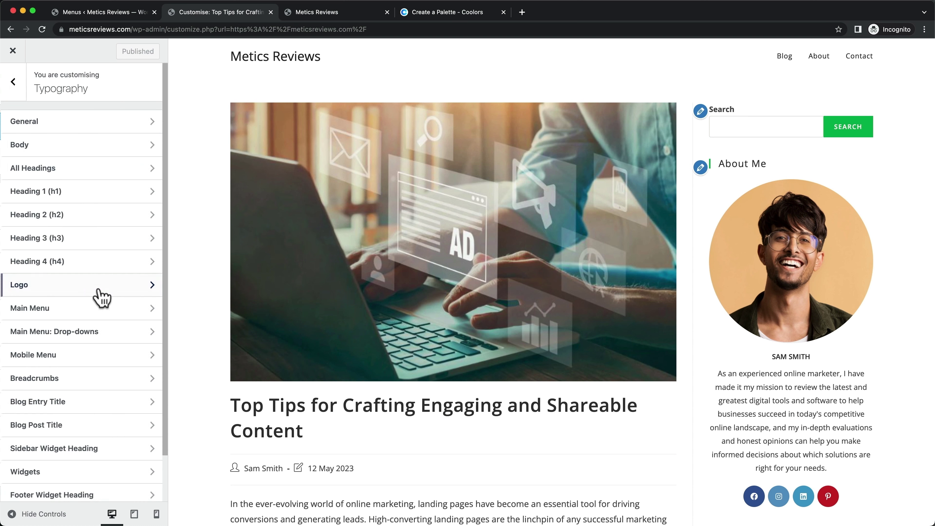
pyautogui.click(90, 306)
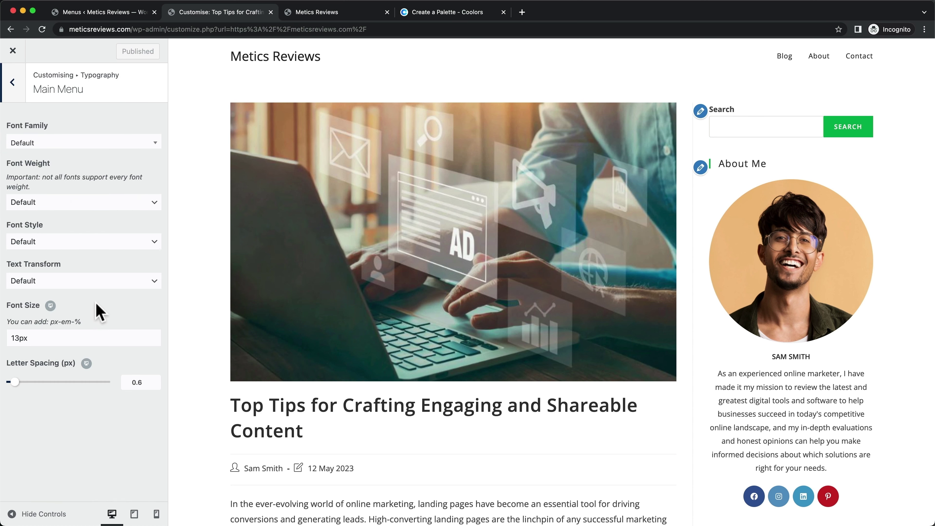
pyautogui.click(20, 338)
pyautogui.press('BackSpace')
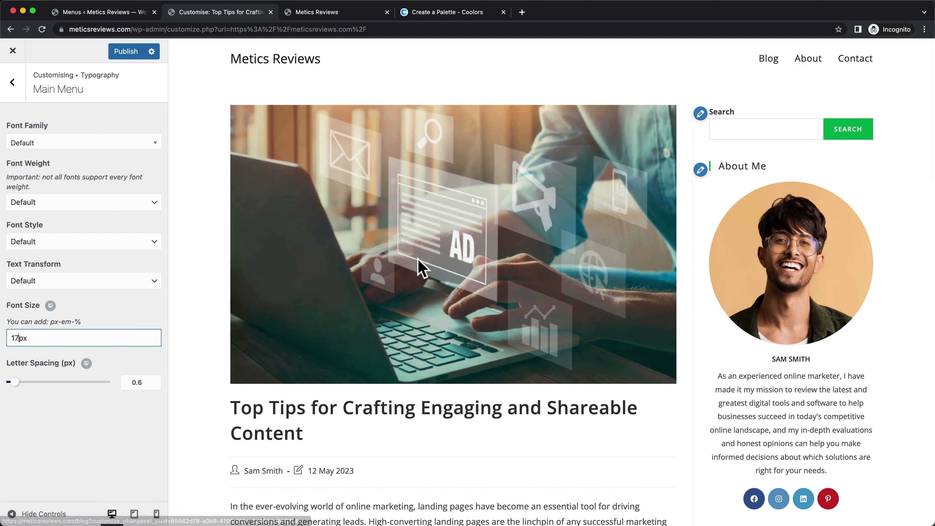
pyautogui.click(126, 53)
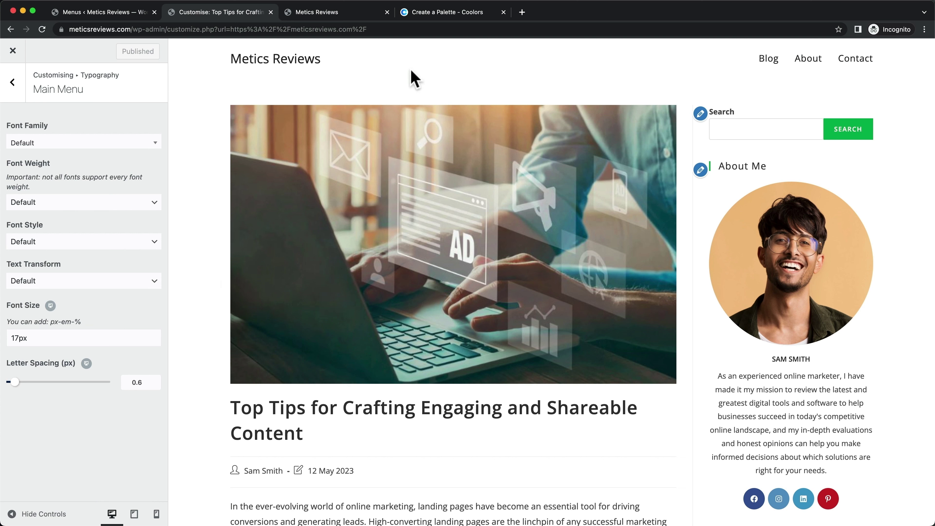
# Upload light_bg.png to the media library from the header's logo settings and select it as the site logo
pyautogui.click(13, 82)
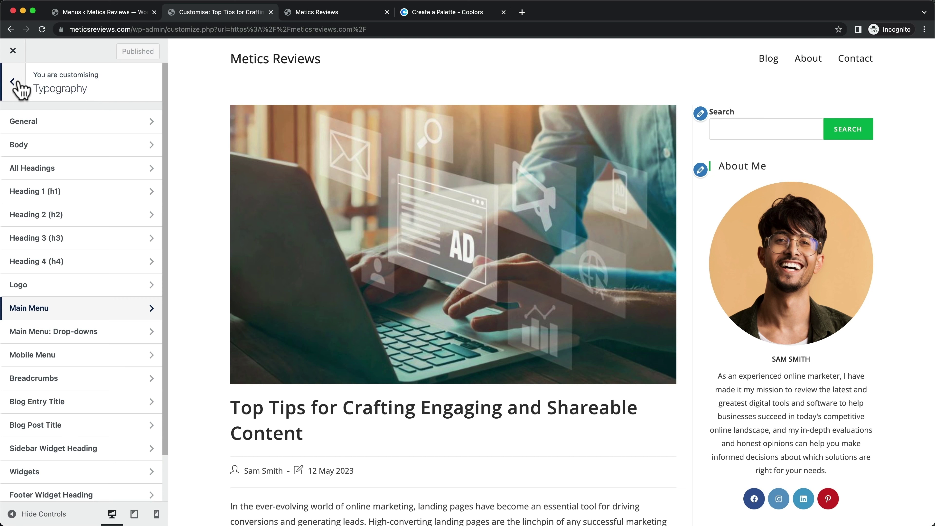
pyautogui.click(16, 87)
pyautogui.click(104, 357)
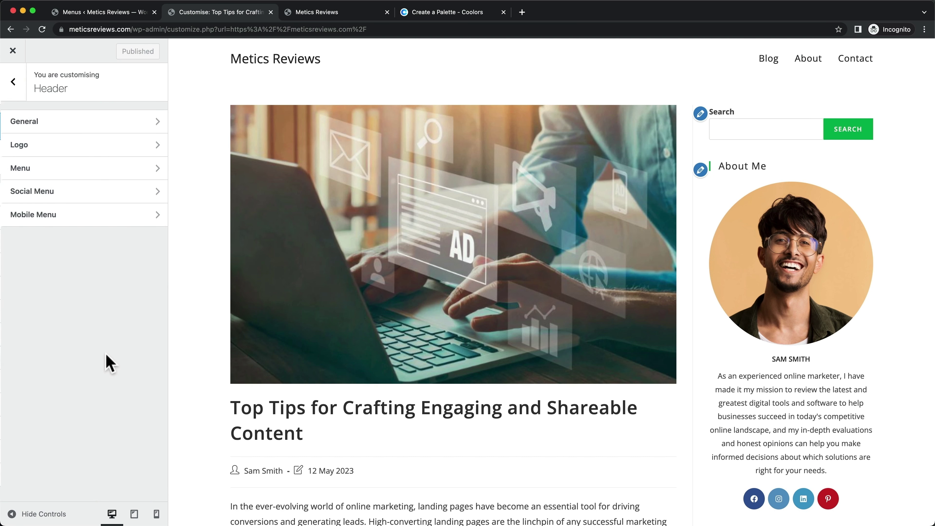
pyautogui.click(147, 148)
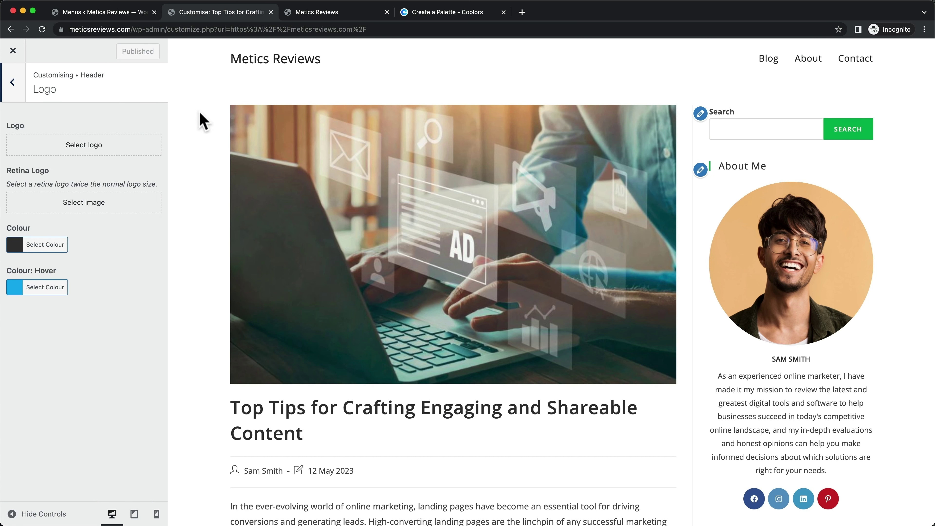
pyautogui.click(80, 151)
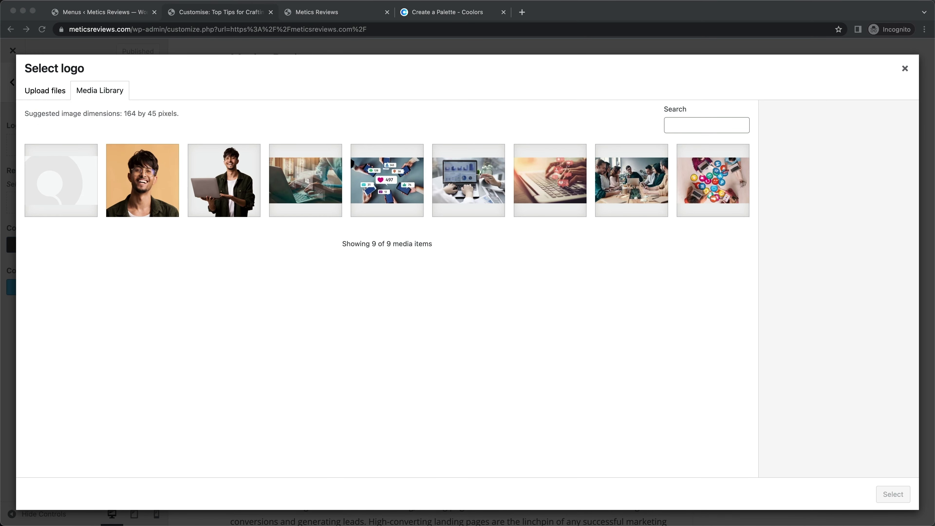
pyautogui.moveTo(450, 520); pyautogui.dragTo(280, 262)
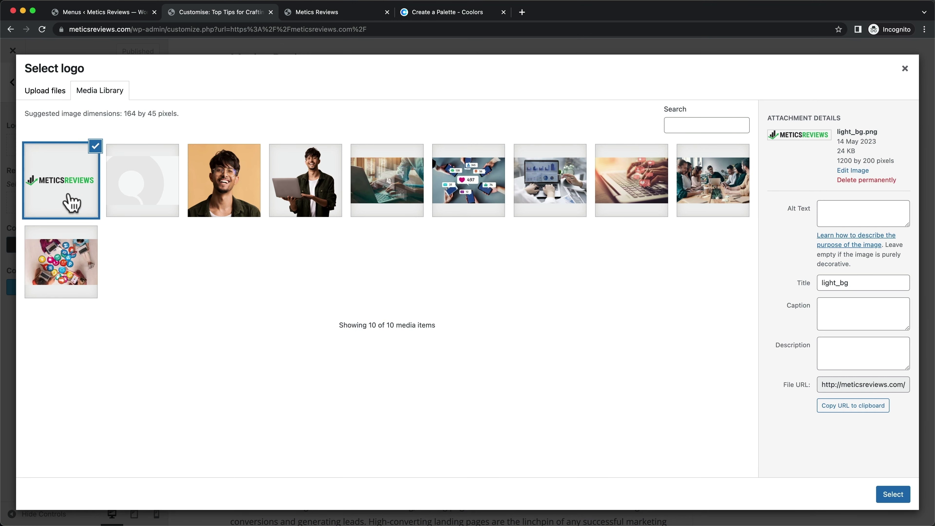
pyautogui.click(893, 495)
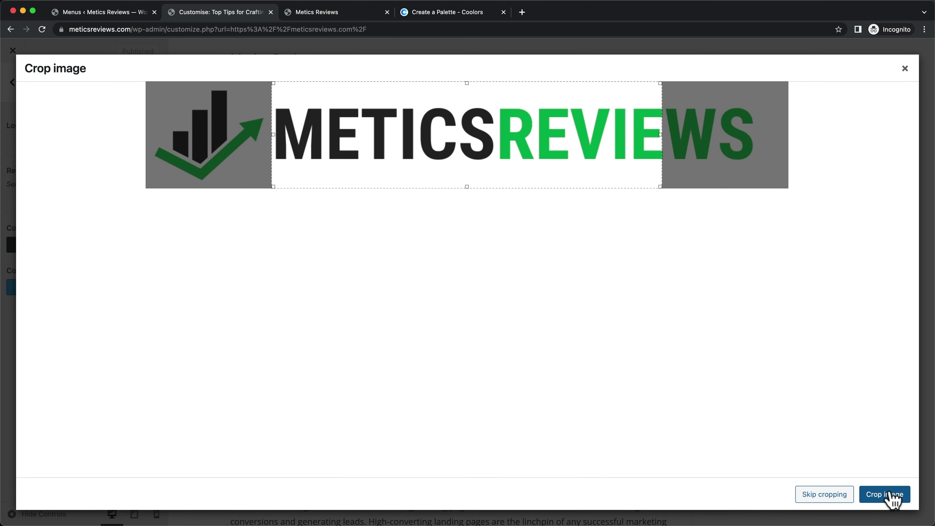
# Crop the logo with the crop area extended to the full image width, and set its maximum width to about 270 px
pyautogui.moveTo(662, 135); pyautogui.dragTo(788, 137)
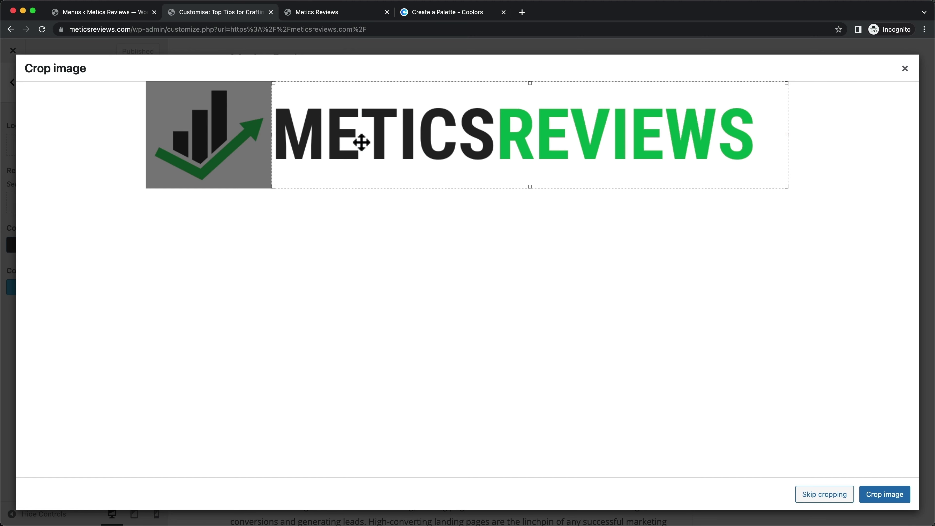
pyautogui.moveTo(274, 134); pyautogui.dragTo(141, 142)
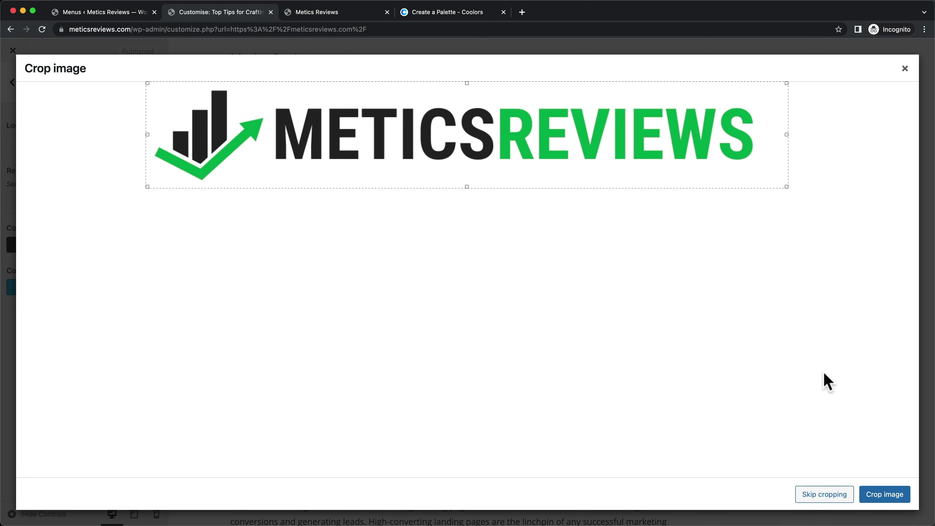
pyautogui.click(877, 491)
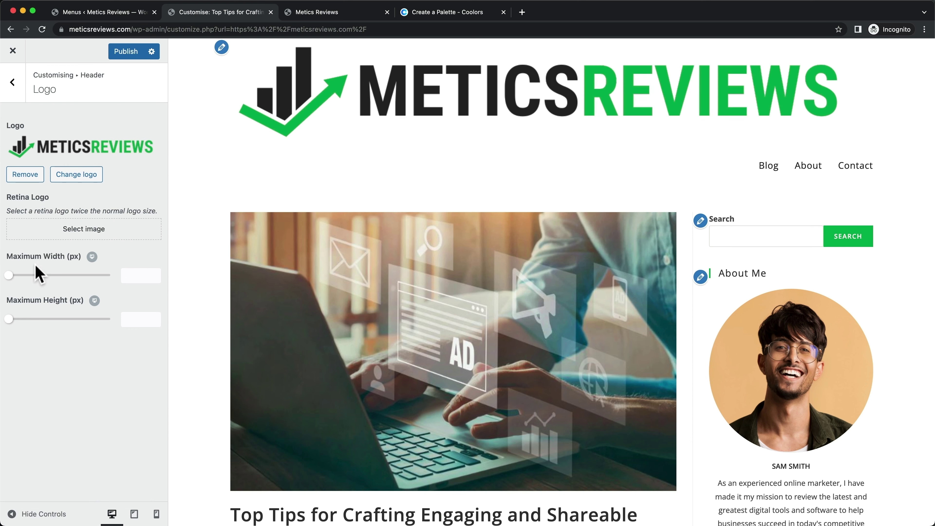
pyautogui.moveTo(10, 274); pyautogui.dragTo(64, 275)
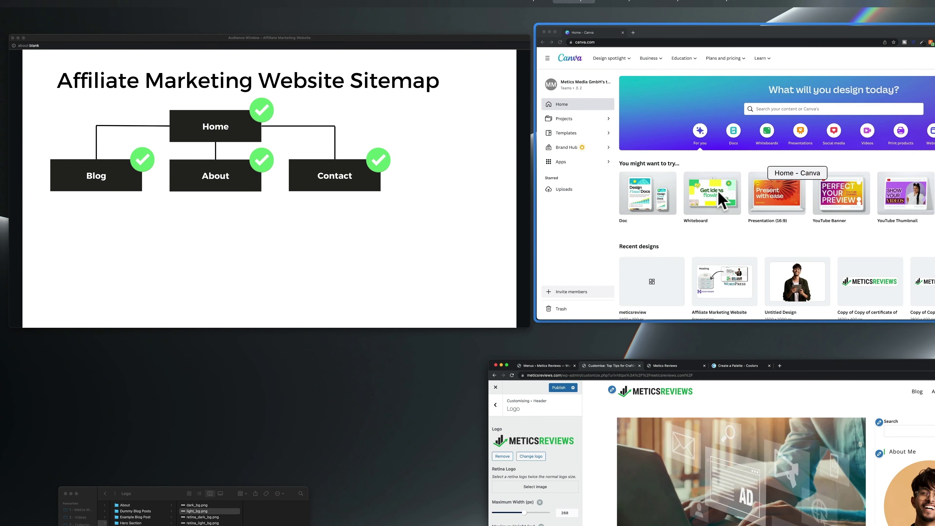
# Switch to Canva and create a new custom-size design of 1400 × 200 px
pyautogui.click(719, 195)
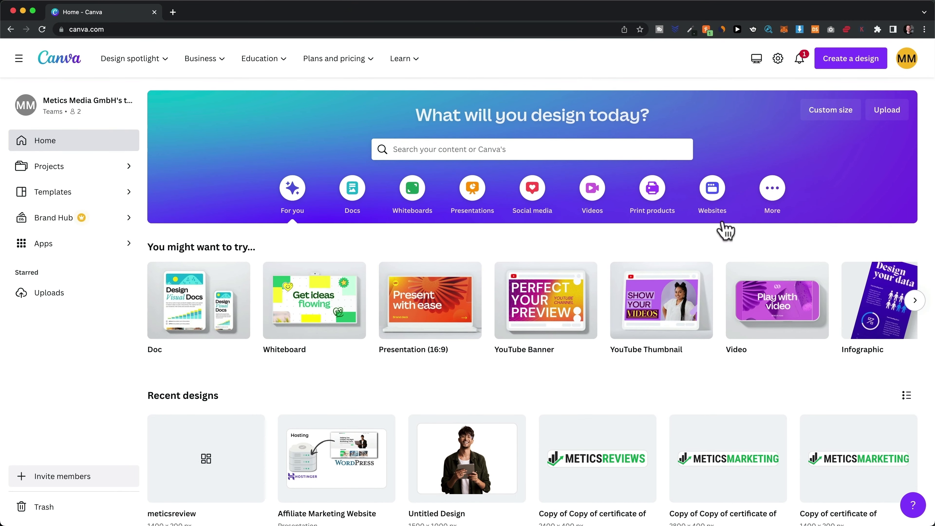
pyautogui.click(855, 61)
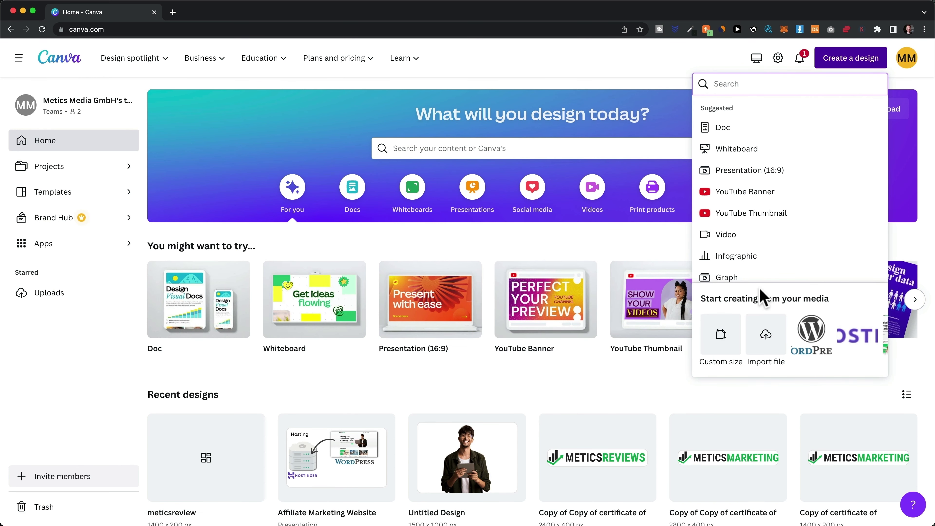
pyautogui.click(722, 335)
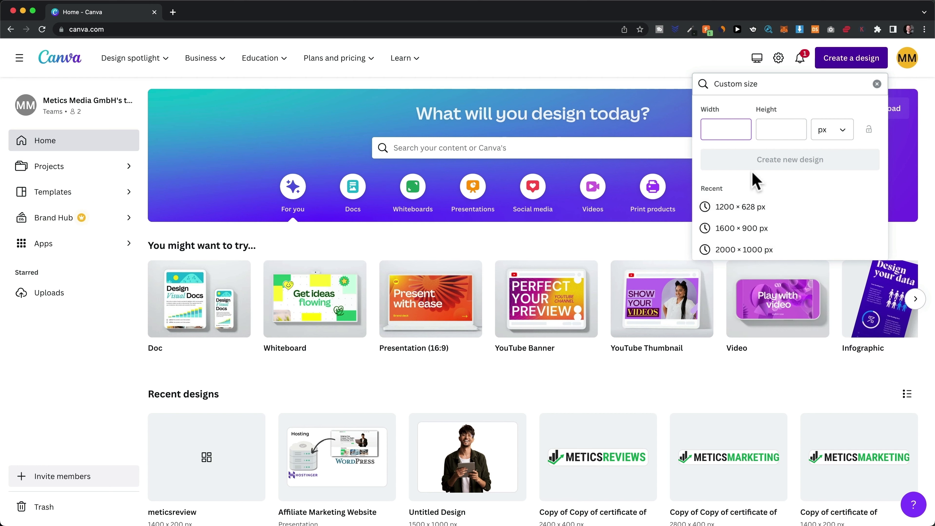
pyautogui.write('1400')
pyautogui.press('Tab')
pyautogui.write('20')
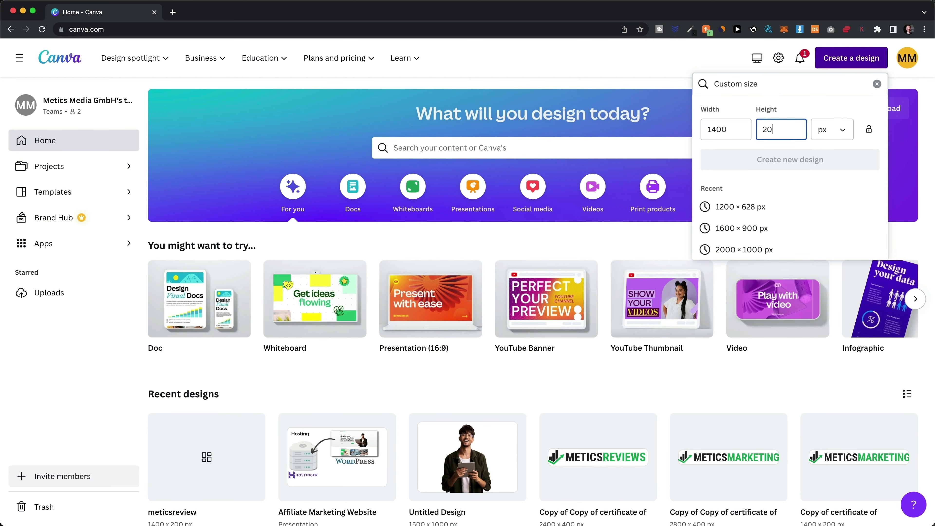
pyautogui.write('0')
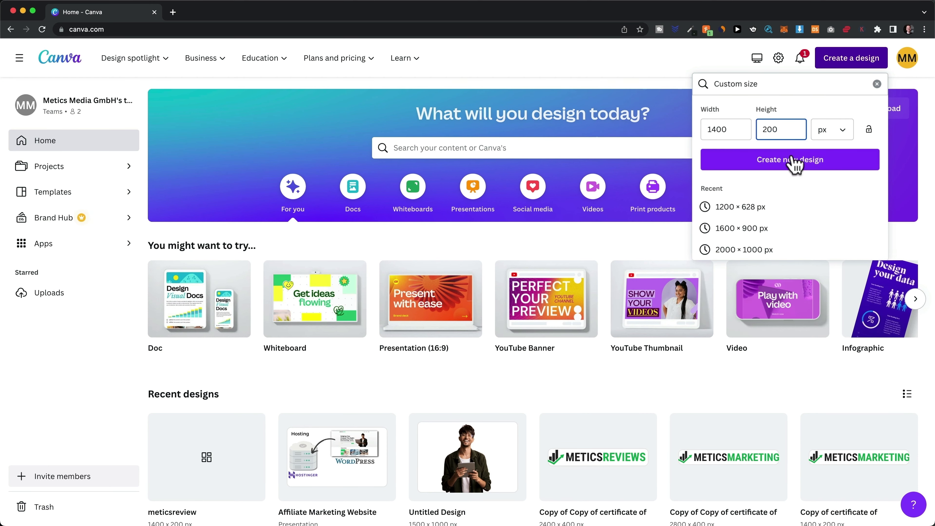
pyautogui.scroll(-1, 788, 177)
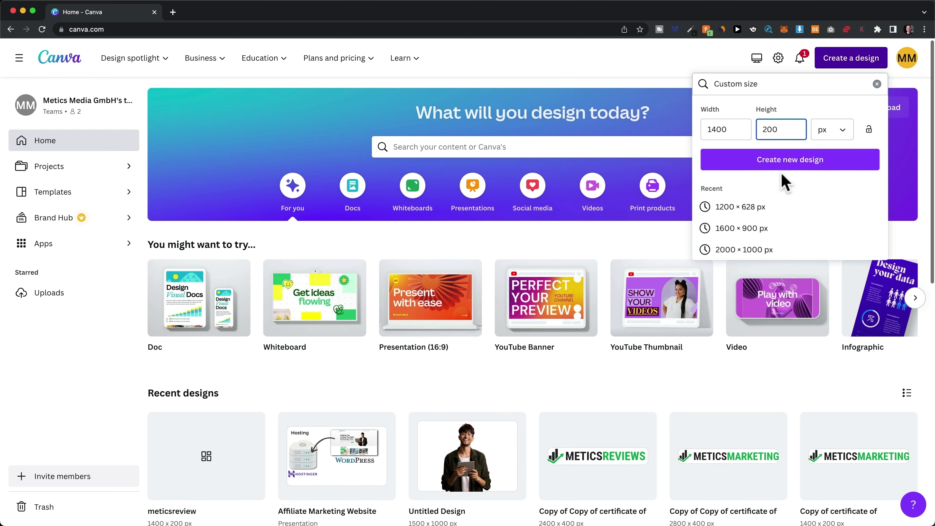
pyautogui.click(774, 164)
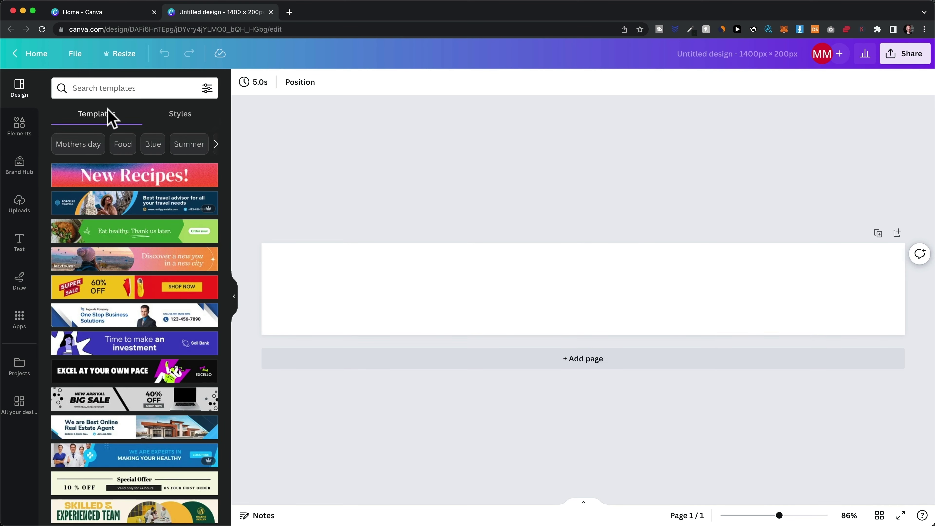
# Add a heading reading "meticsreviews" in uppercase and enlarge it to font size 104, leaving space before it for an icon
pyautogui.click(18, 247)
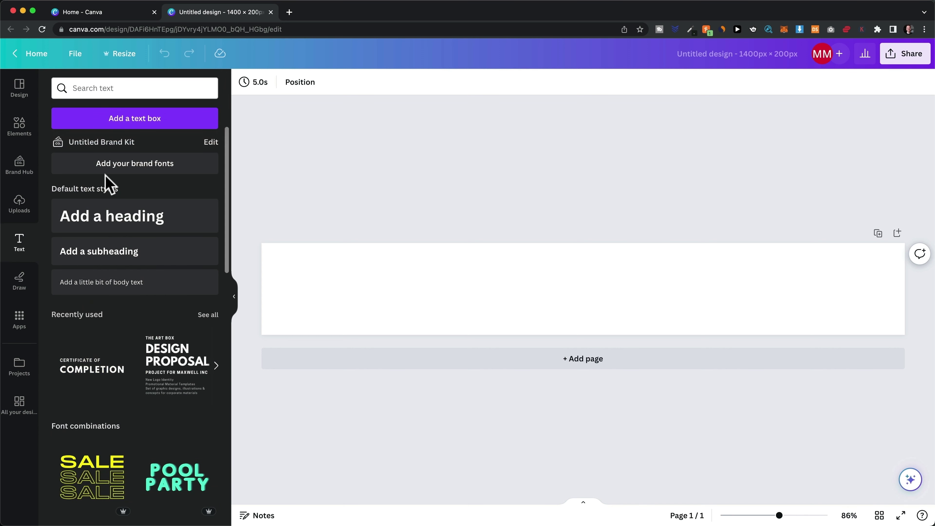
pyautogui.click(107, 221)
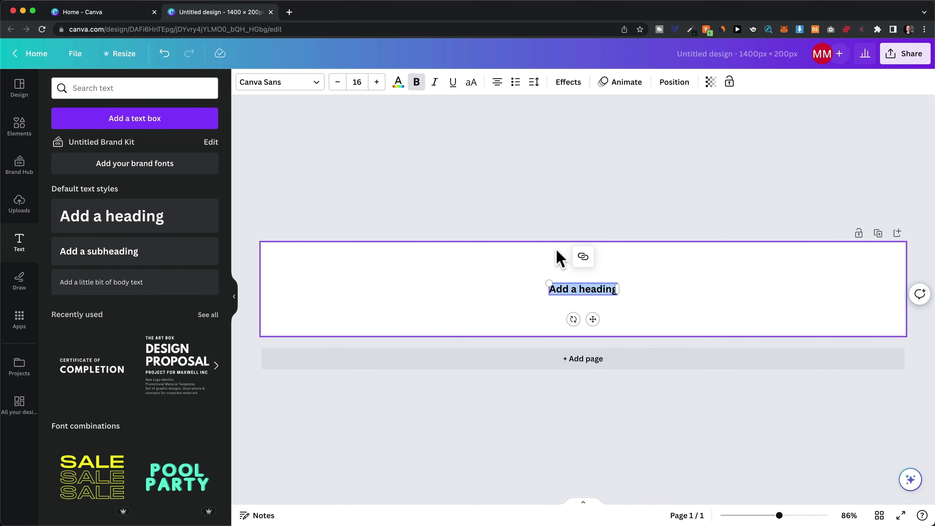
pyautogui.write('meticsreviews')
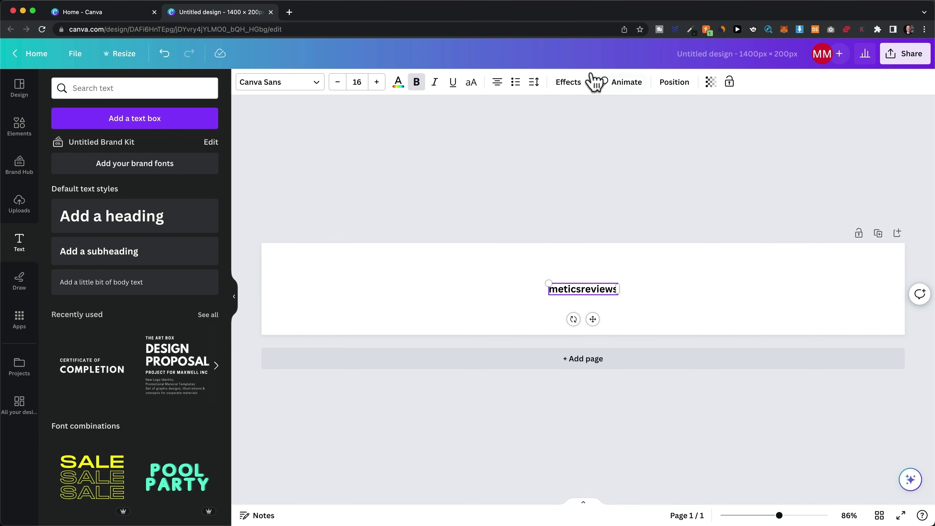
pyautogui.click(465, 86)
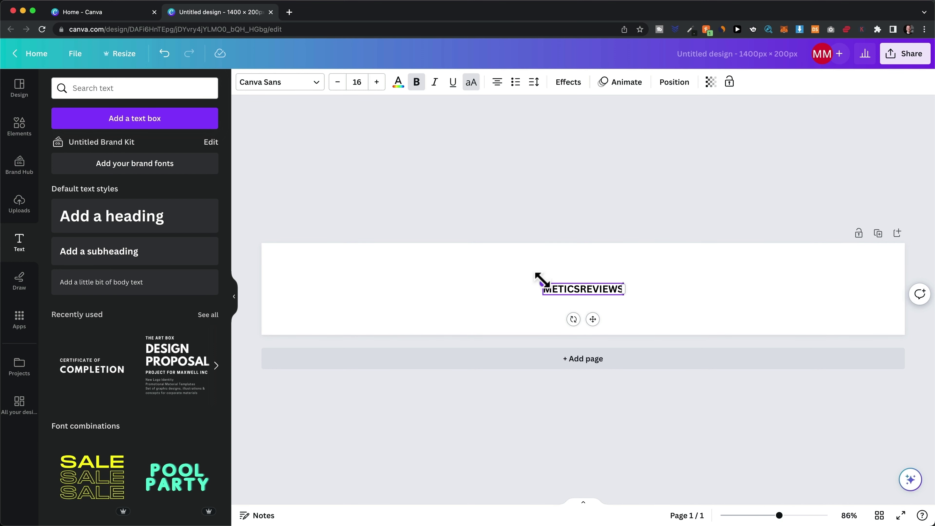
pyautogui.moveTo(539, 279); pyautogui.dragTo(363, 266)
pyautogui.moveTo(623, 294); pyautogui.dragTo(880, 330)
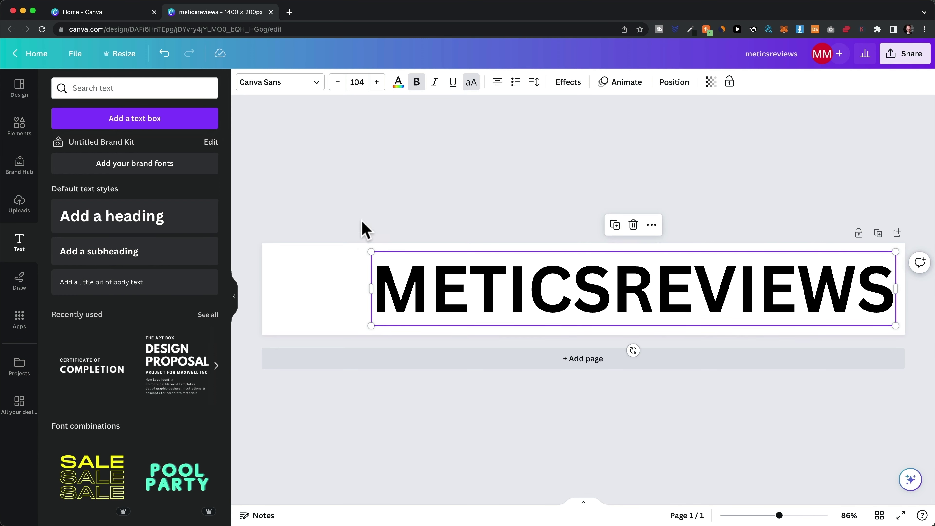
# Search the element graphics for "marketing", add the yellow bar chart with green trend line, and place it enlarged in front of METICSREVIEWS
pyautogui.click(24, 137)
pyautogui.click(102, 88)
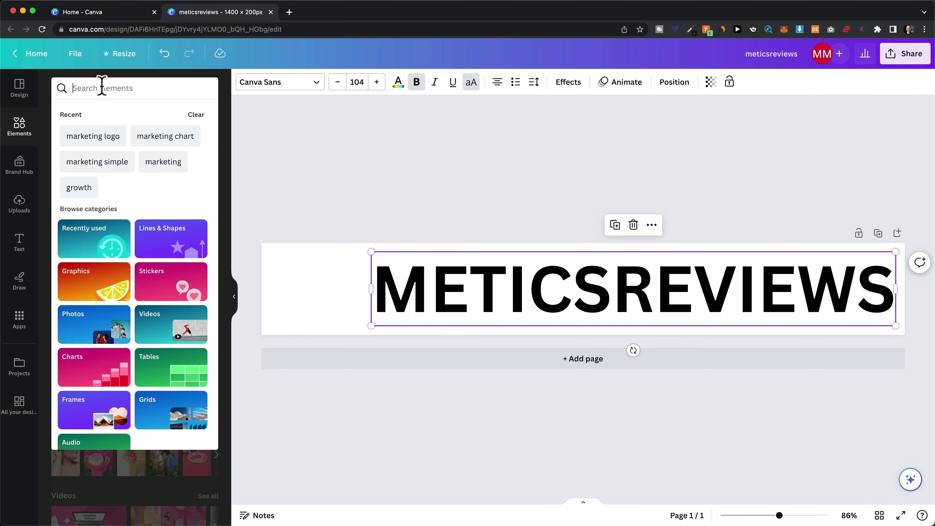
pyautogui.write('marketing')
pyautogui.press('Return')
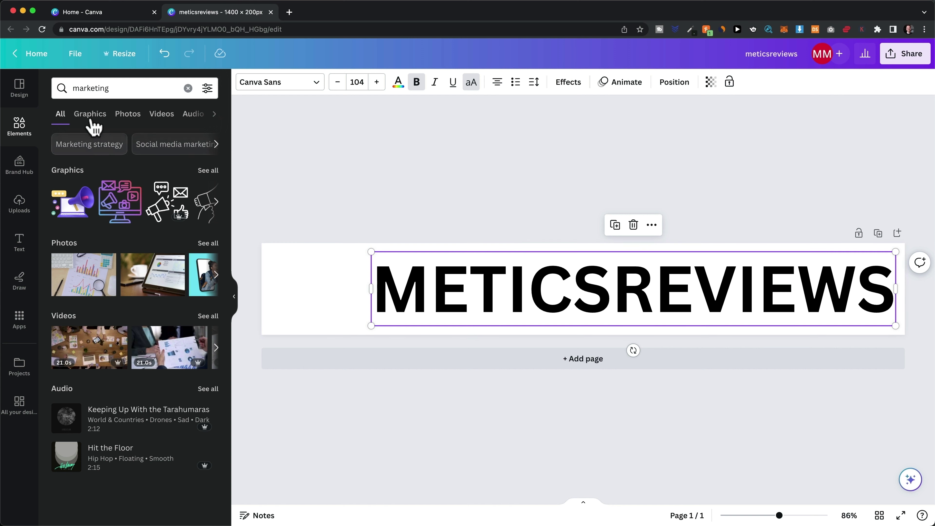
pyautogui.click(209, 171)
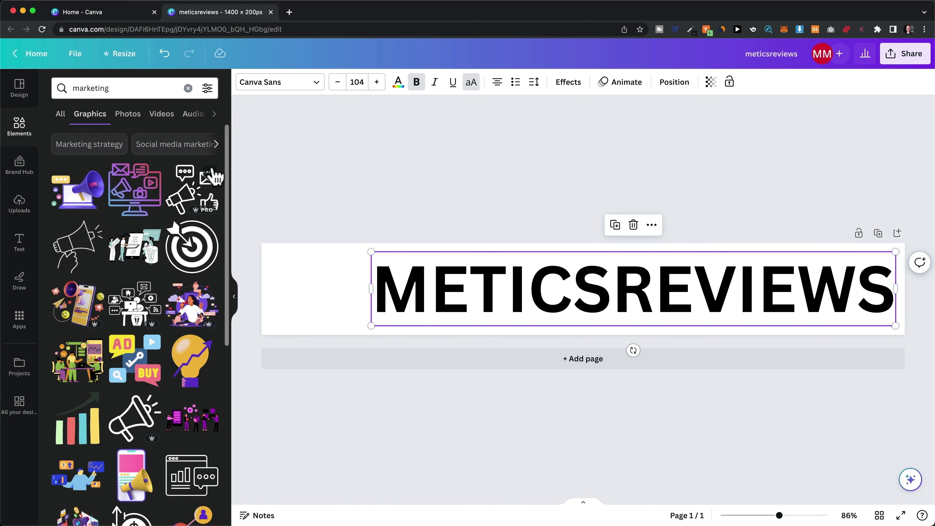
pyautogui.scroll(-6, 159, 298)
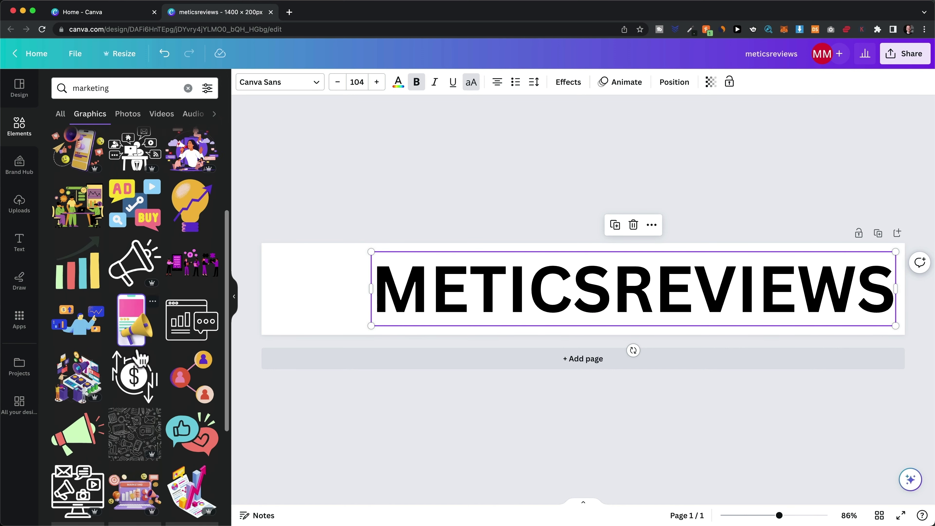
pyautogui.scroll(-10, 159, 298)
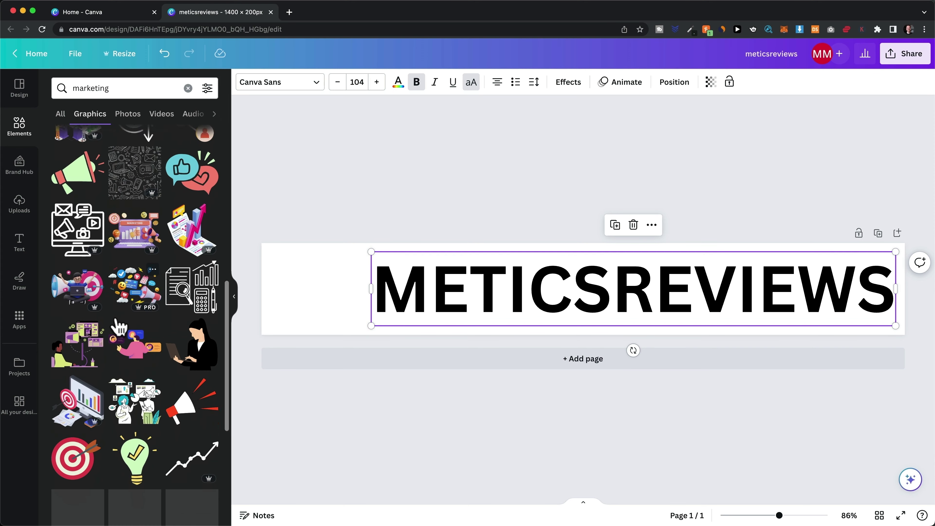
pyautogui.scroll(-5, 158, 311)
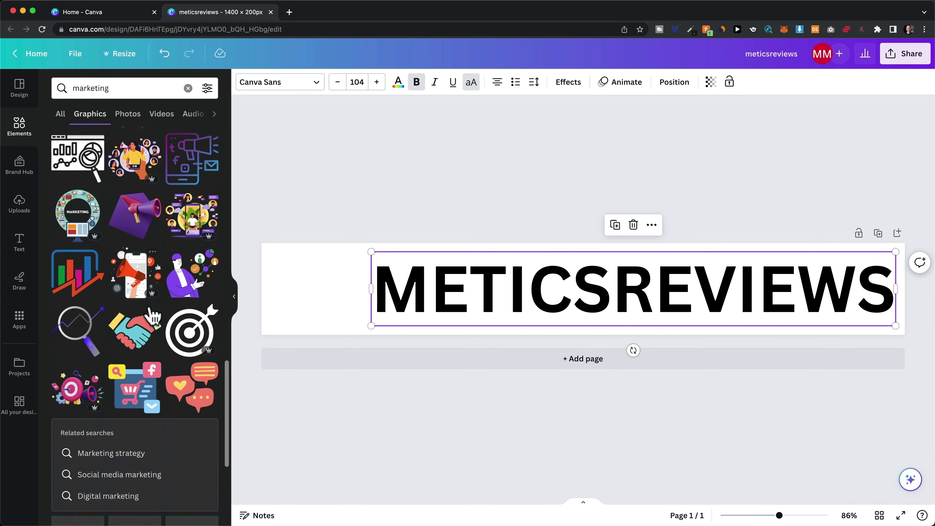
pyautogui.scroll(-5, 165, 347)
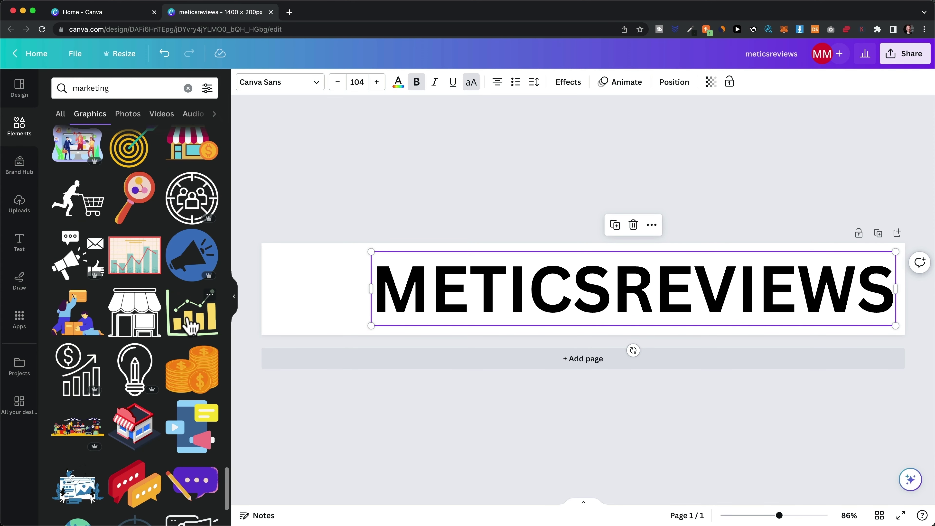
pyautogui.click(191, 325)
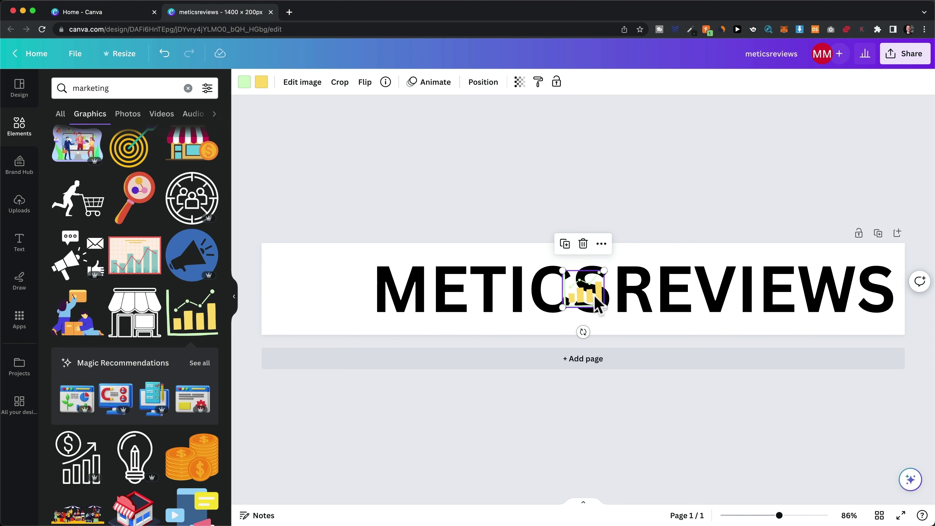
pyautogui.moveTo(586, 303); pyautogui.dragTo(343, 310)
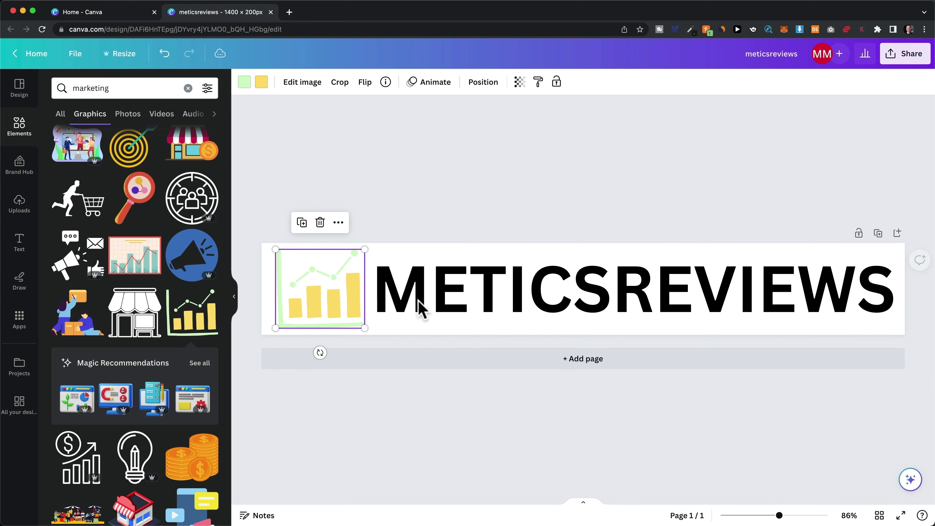
# Select the word REVIEWS in the logo text and copy the green hex code 00B150 from the Coolors palette
pyautogui.click(539, 297)
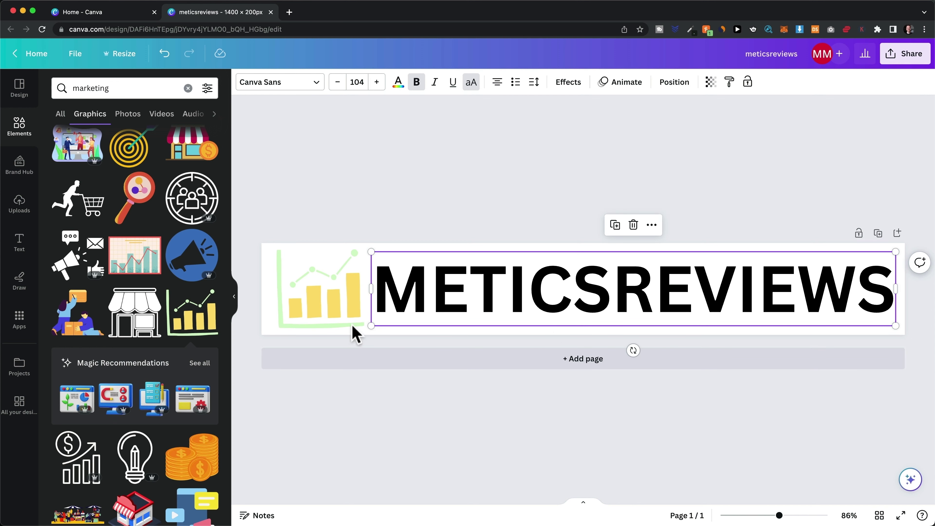
pyautogui.click(612, 291)
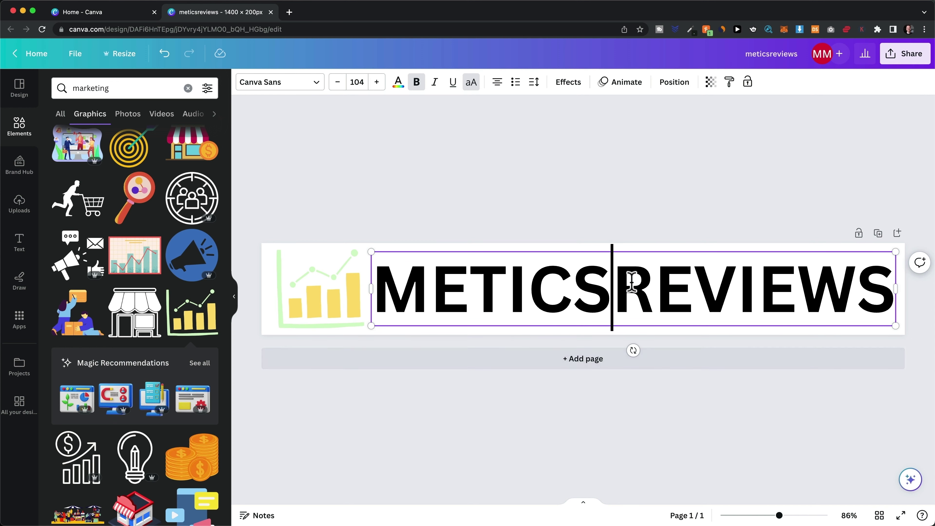
pyautogui.moveTo(622, 277); pyautogui.dragTo(894, 290)
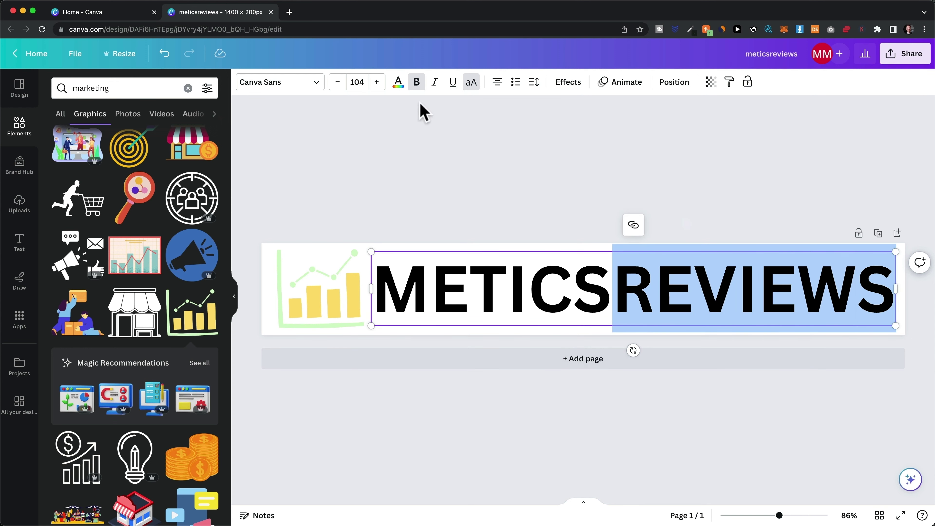
pyautogui.hotkey('ctrl', 'Up')
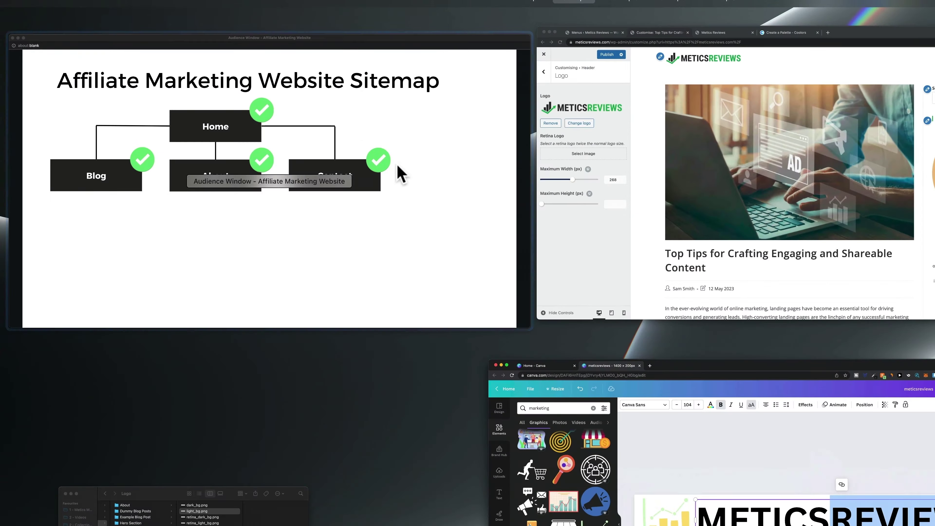
pyautogui.click(631, 146)
pyautogui.click(447, 14)
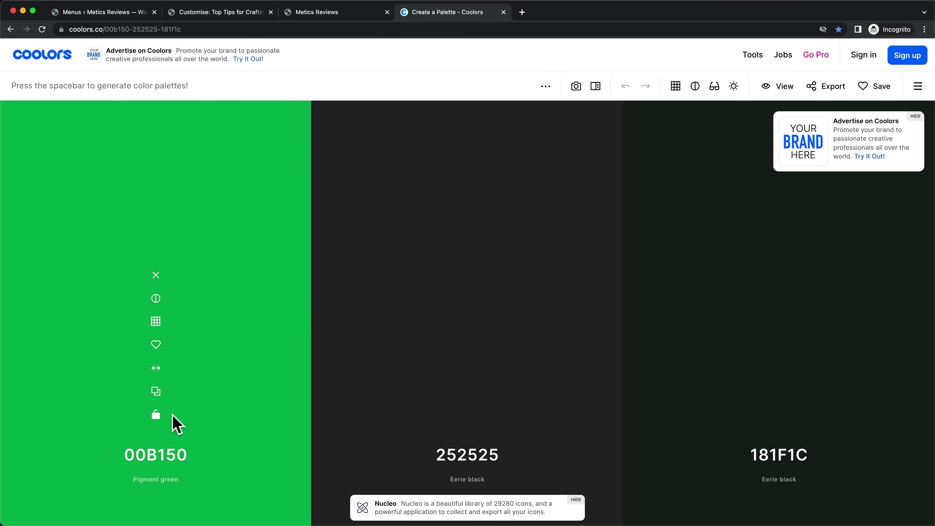
pyautogui.click(157, 390)
# Return to the Canva design and set the colour of REVIEWS to #00B150
pyautogui.hotkey('ctrl', 'Up')
pyautogui.click(747, 208)
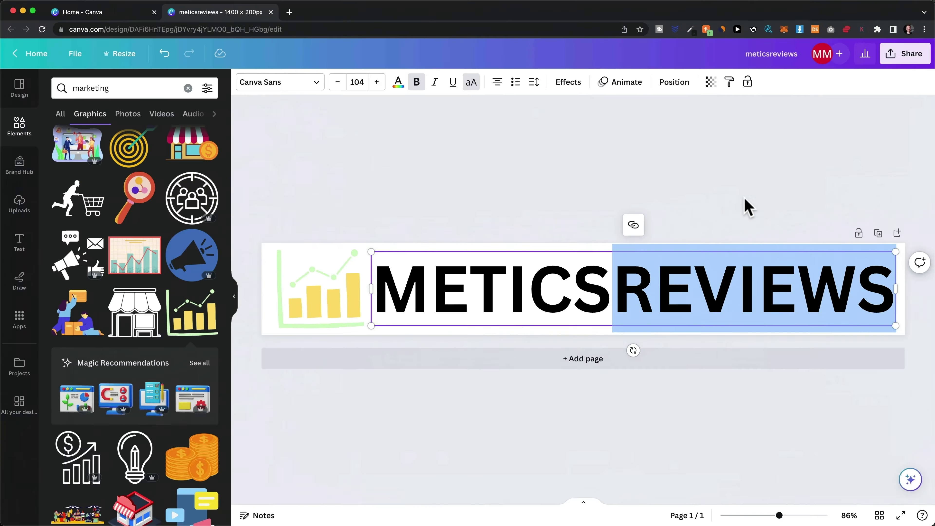
pyautogui.click(398, 82)
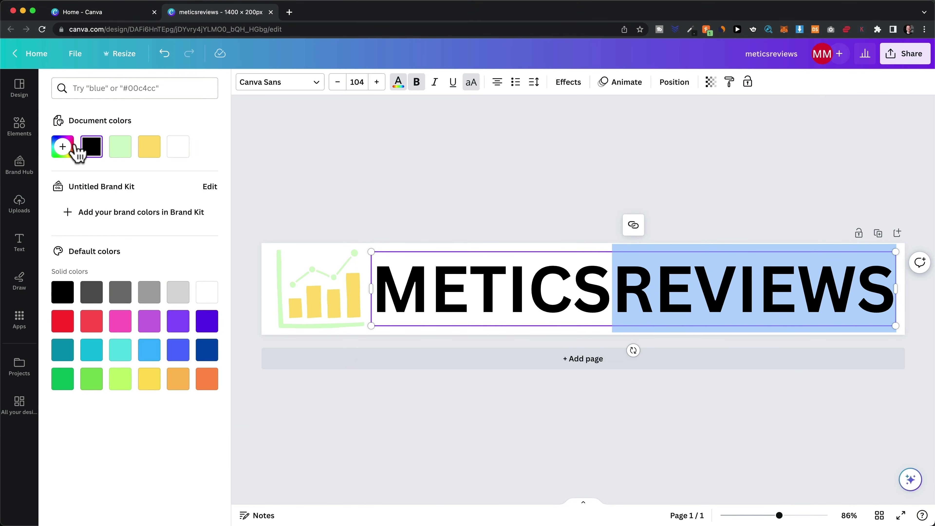
pyautogui.click(64, 147)
pyautogui.press('super+v')
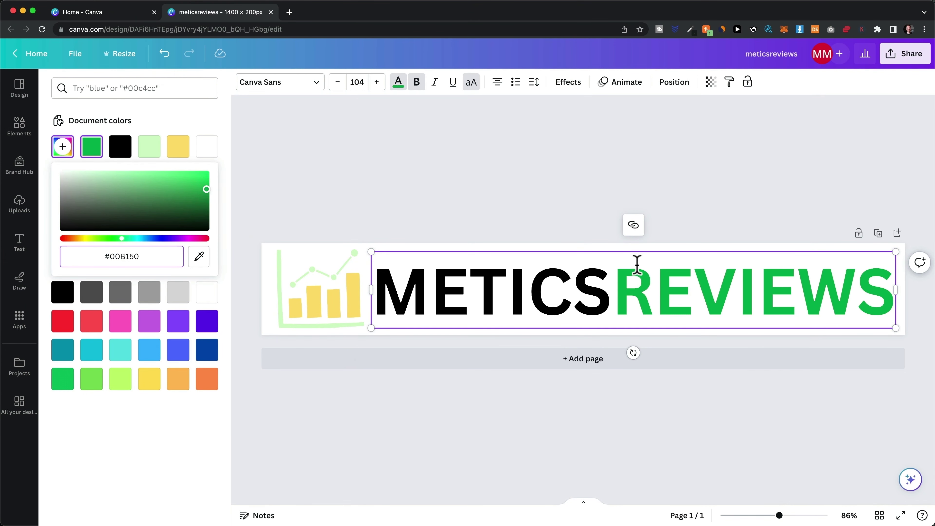
# Recolour the chart icon with its axes and trend line in the #00B150 green and its bars in black
pyautogui.click(324, 291)
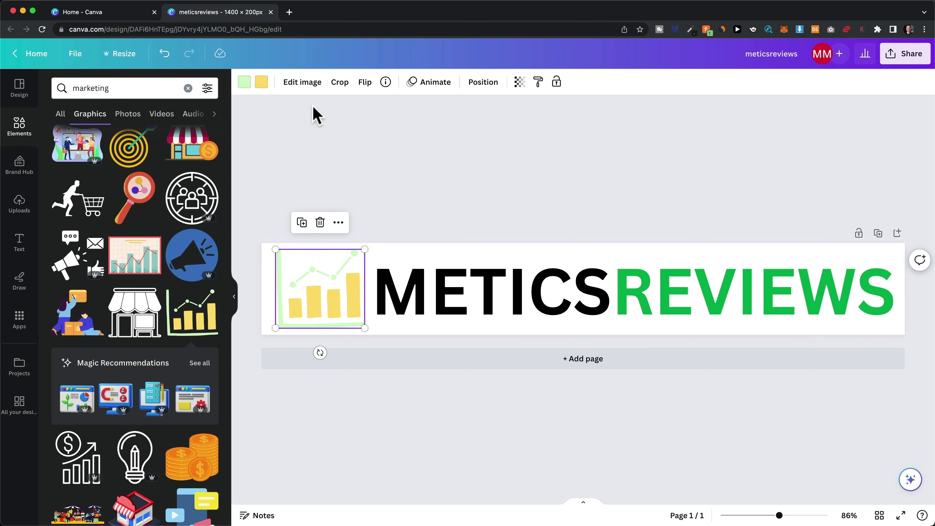
pyautogui.click(244, 82)
pyautogui.click(119, 137)
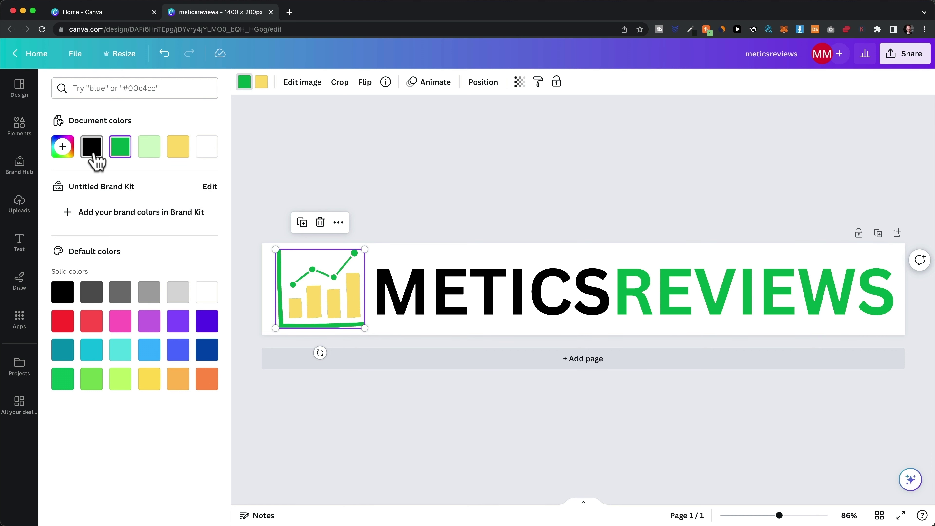
pyautogui.click(93, 153)
pyautogui.click(119, 149)
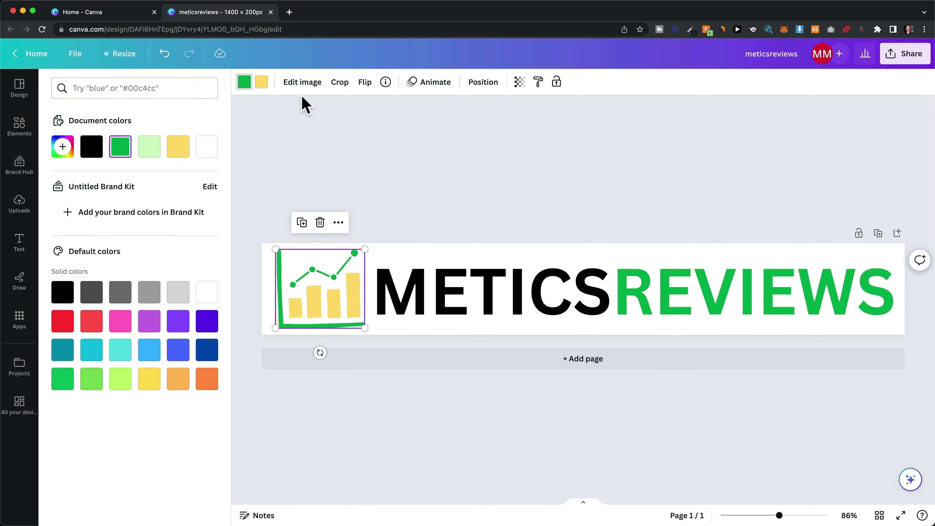
pyautogui.click(261, 81)
pyautogui.click(92, 149)
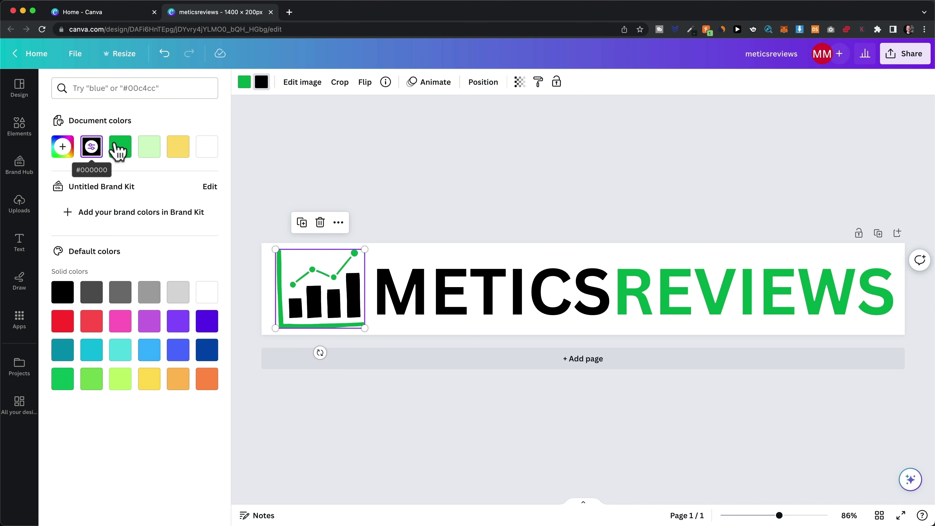
pyautogui.press('Escape')
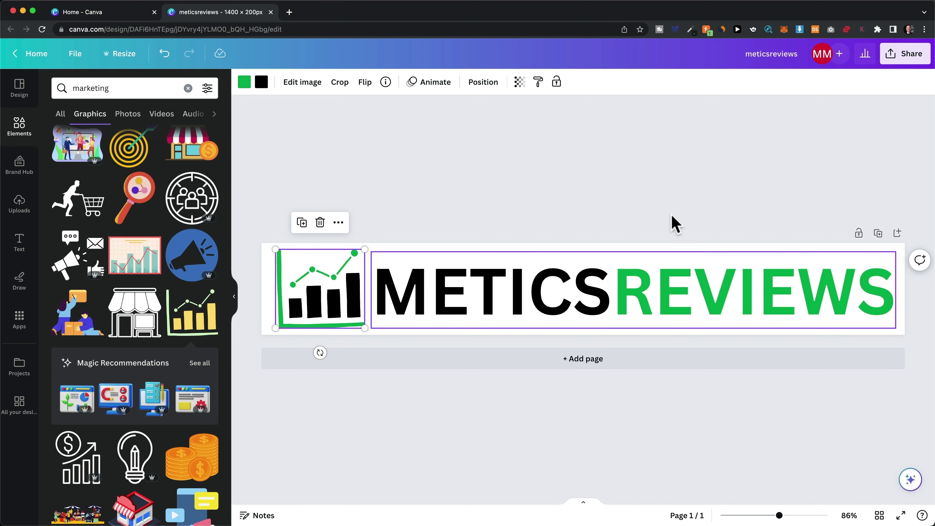
pyautogui.click(676, 223)
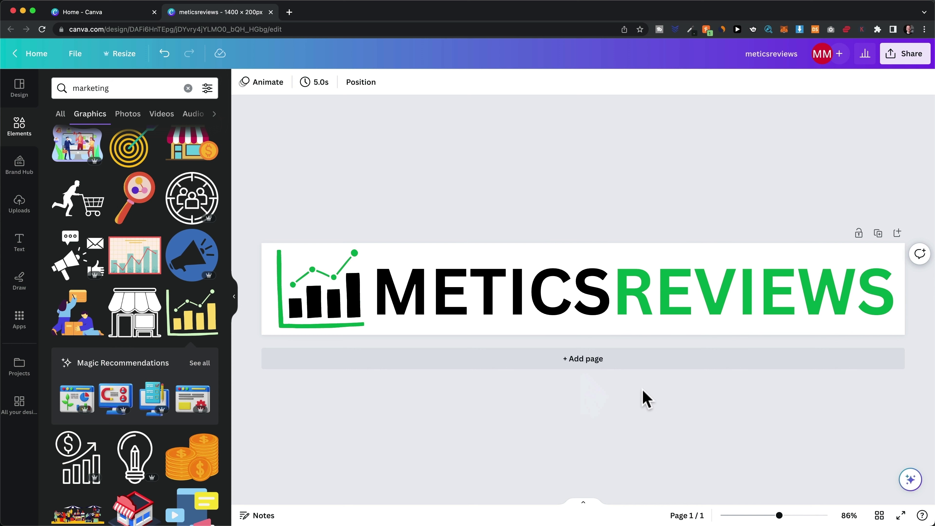
# Duplicate the logo page and colour the word METICS white on the copy
pyautogui.click(878, 234)
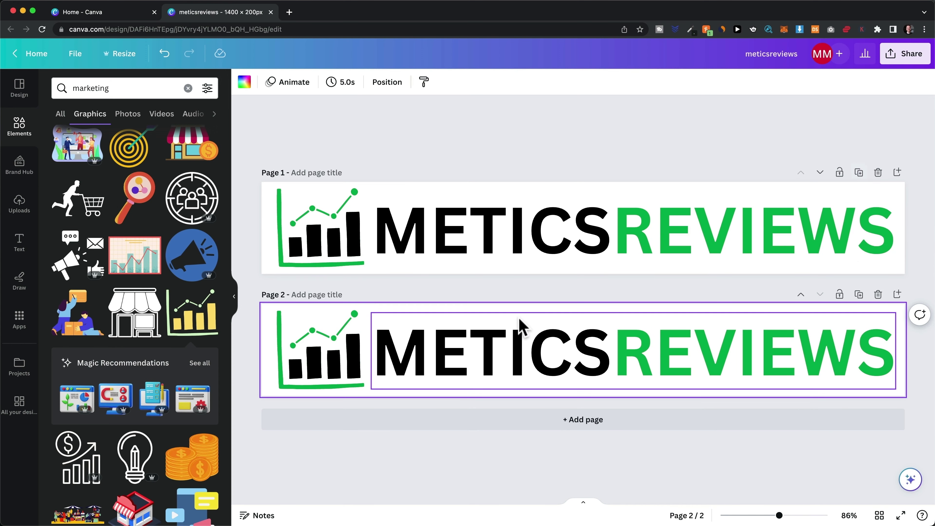
pyautogui.click(520, 332)
pyautogui.click(522, 340)
pyautogui.moveTo(534, 345); pyautogui.dragTo(381, 344)
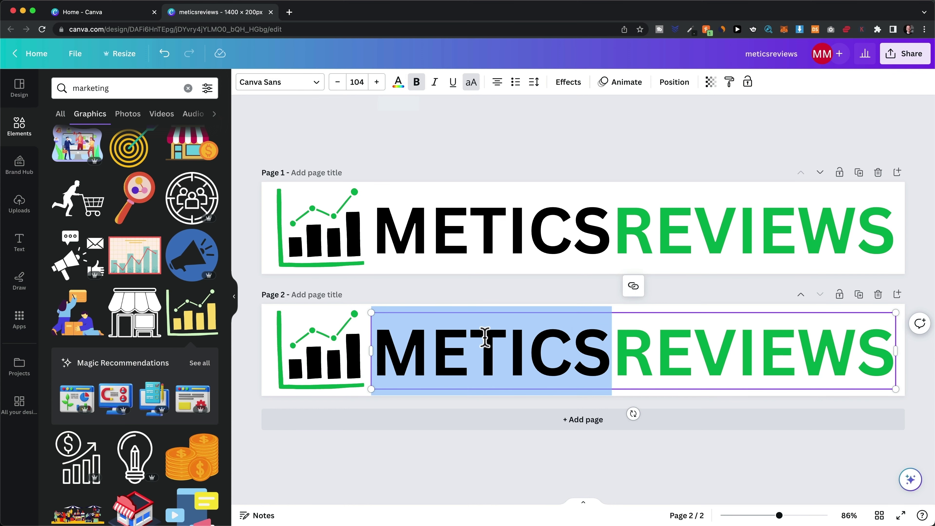
pyautogui.click(400, 85)
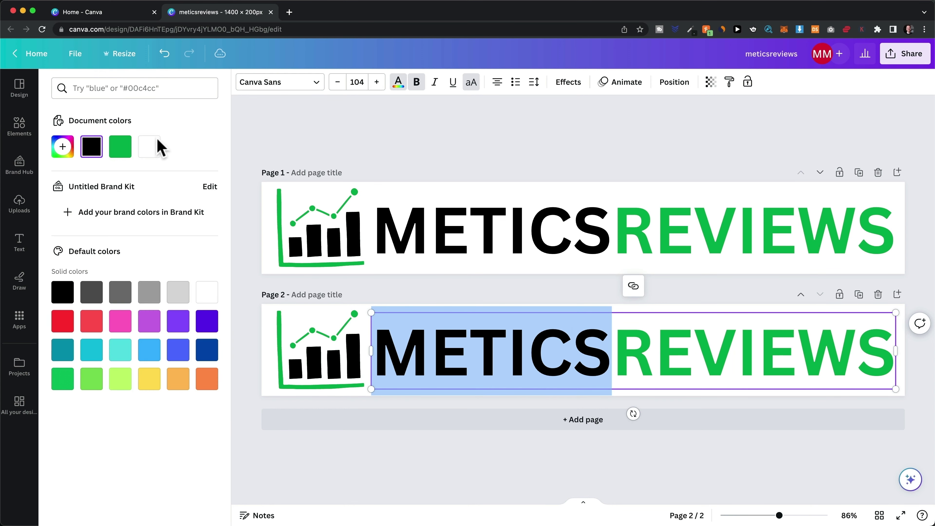
pyautogui.click(152, 148)
# On page 2, colour the icon's bars white and set the page background to black
pyautogui.click(350, 315)
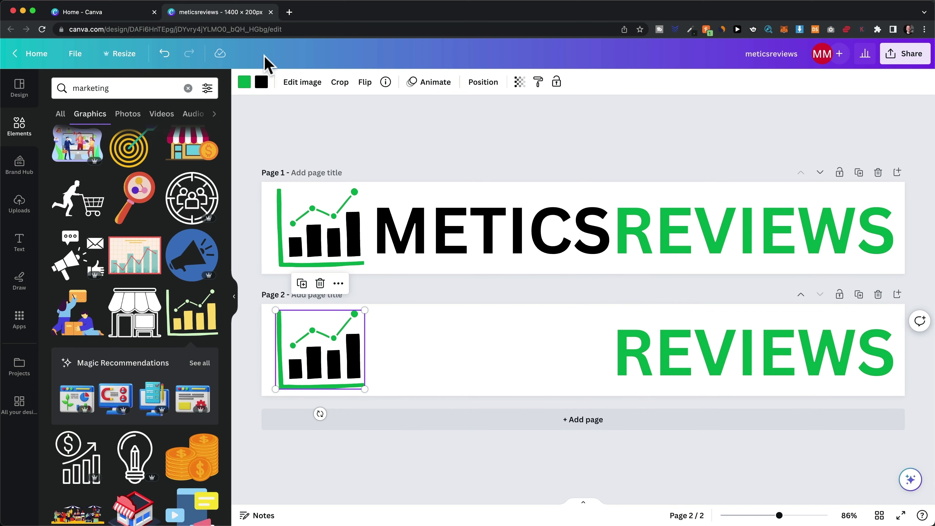
pyautogui.click(261, 88)
pyautogui.click(149, 147)
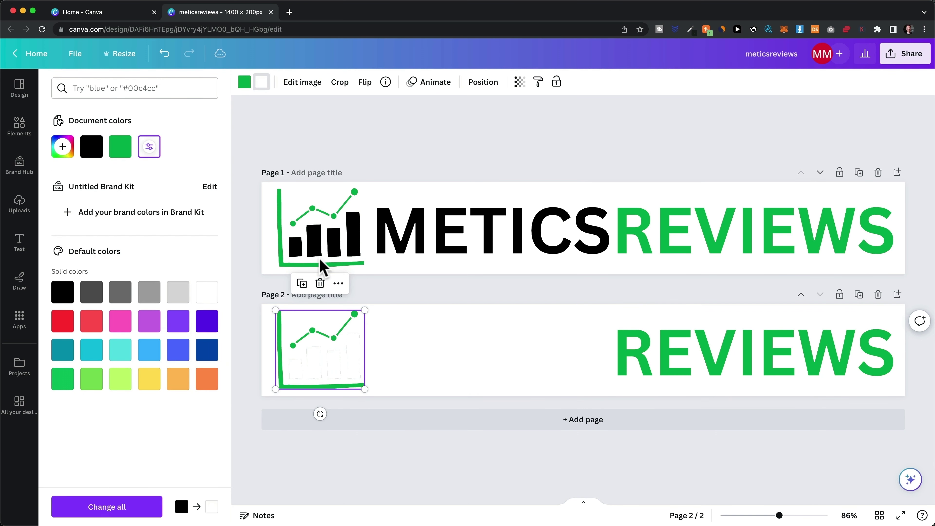
pyautogui.click(425, 310)
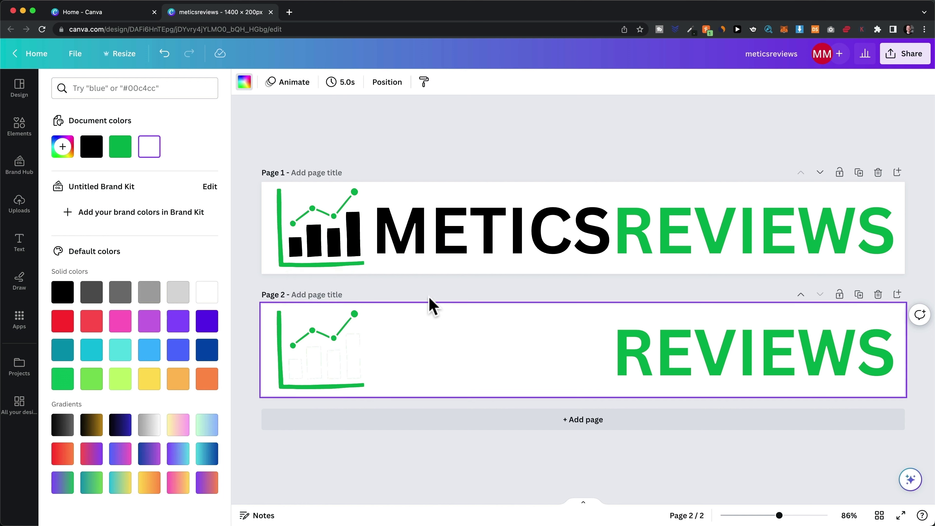
pyautogui.click(89, 150)
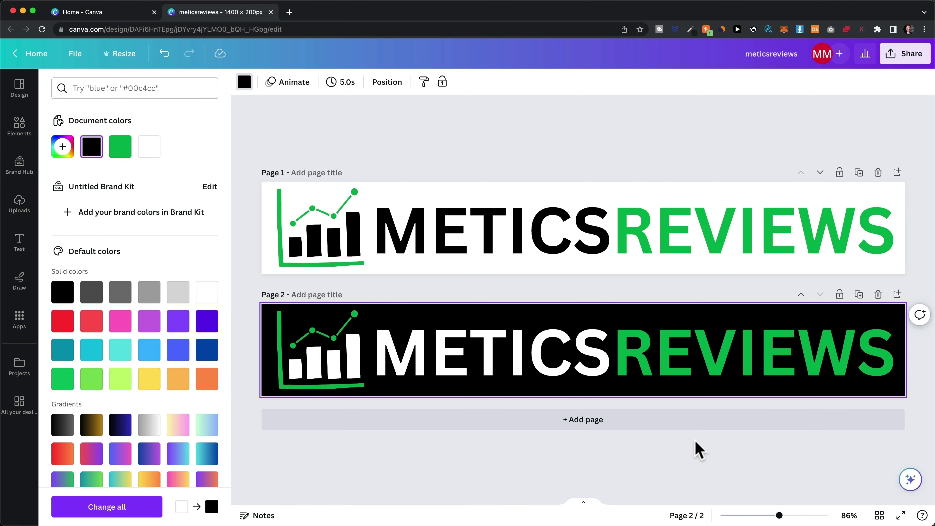
pyautogui.click(698, 451)
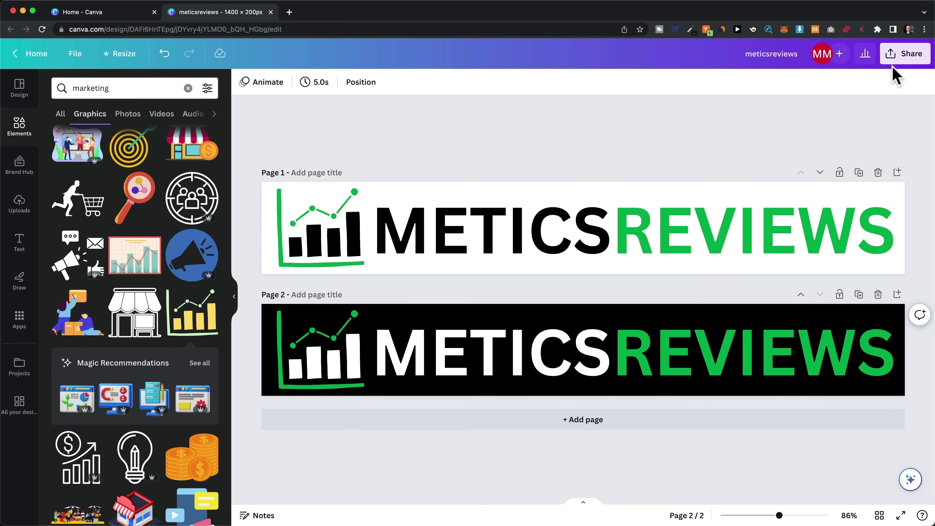
# Download all pages of the logo design as PNG with a transparent background
pyautogui.click(905, 61)
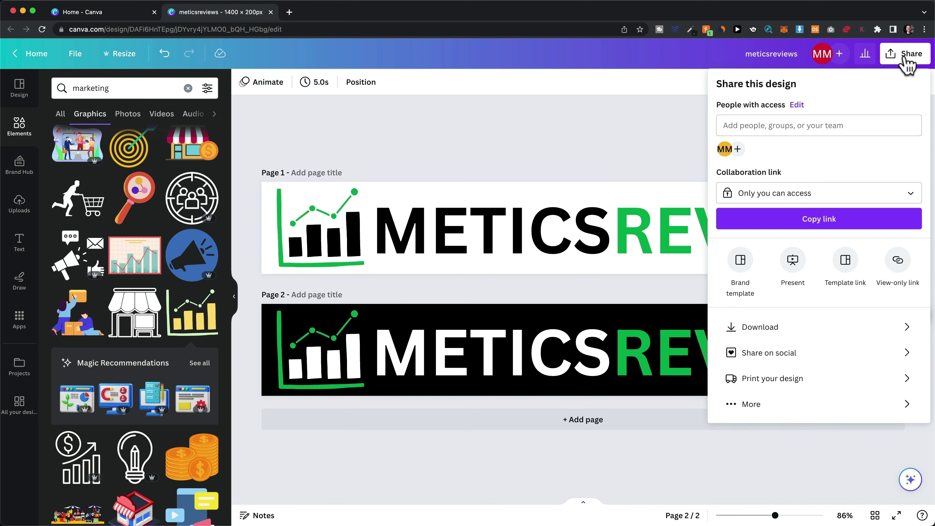
pyautogui.click(727, 329)
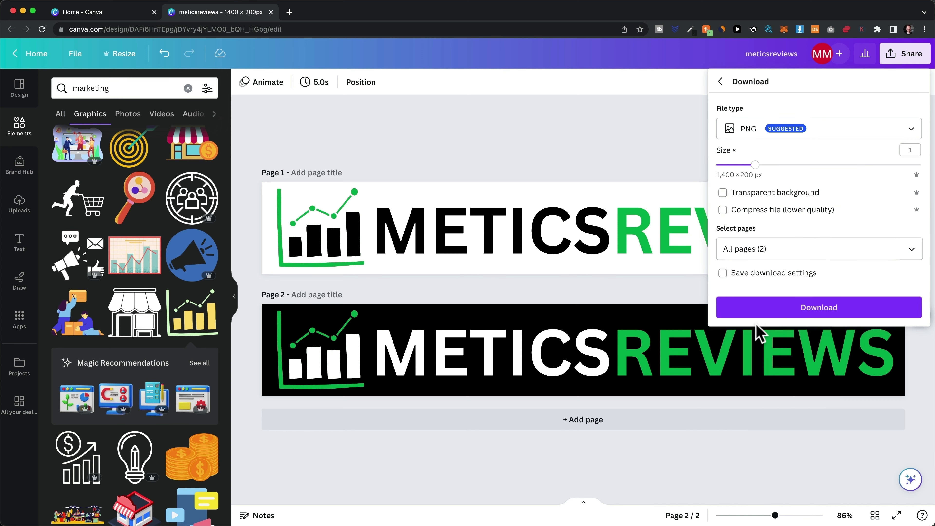
pyautogui.click(722, 193)
pyautogui.click(771, 310)
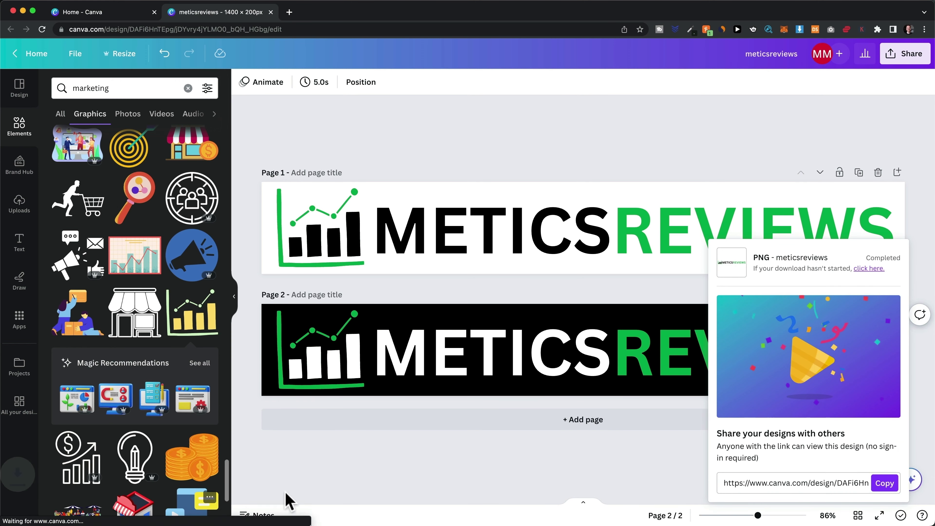
# Switch to the WordPress customizer and examine the size requirement in the Retina Logo description
pyautogui.click(783, 150)
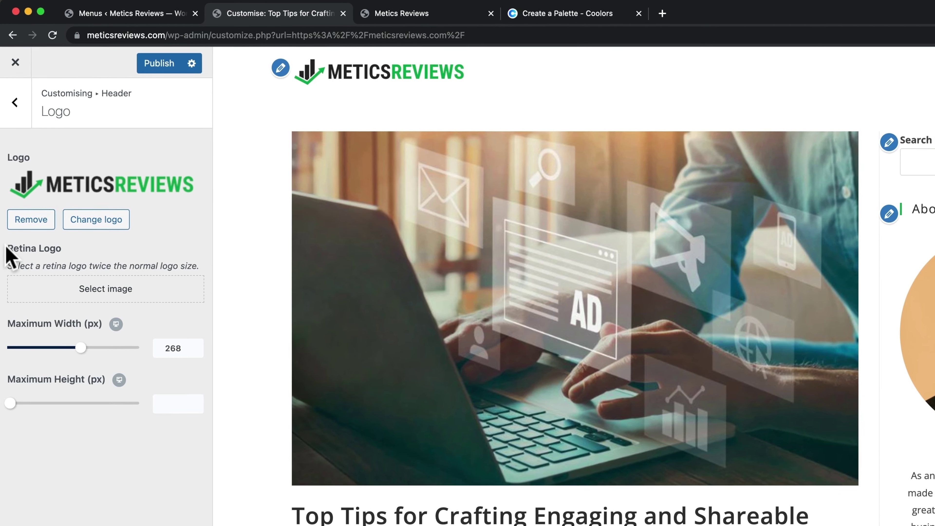
pyautogui.moveTo(8, 247); pyautogui.dragTo(75, 254)
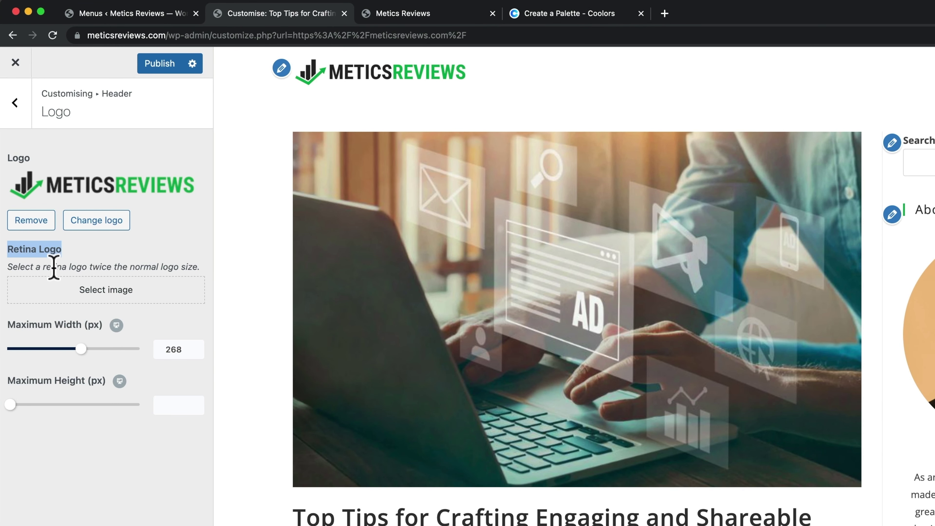
pyautogui.moveTo(89, 266); pyautogui.dragTo(197, 268)
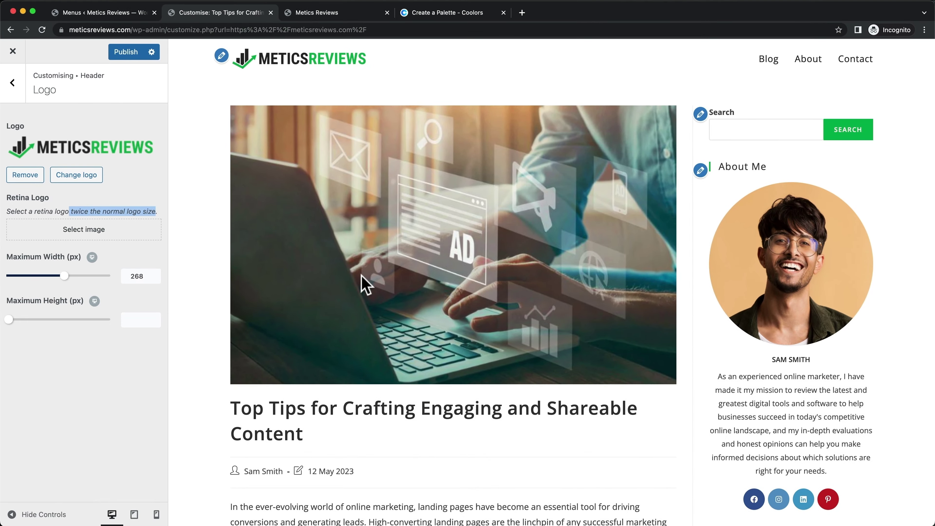
# Switch to the Canva home page, make a copy of the meticsreviews design and open the copy
pyautogui.hotkey('ctrl', 'Up')
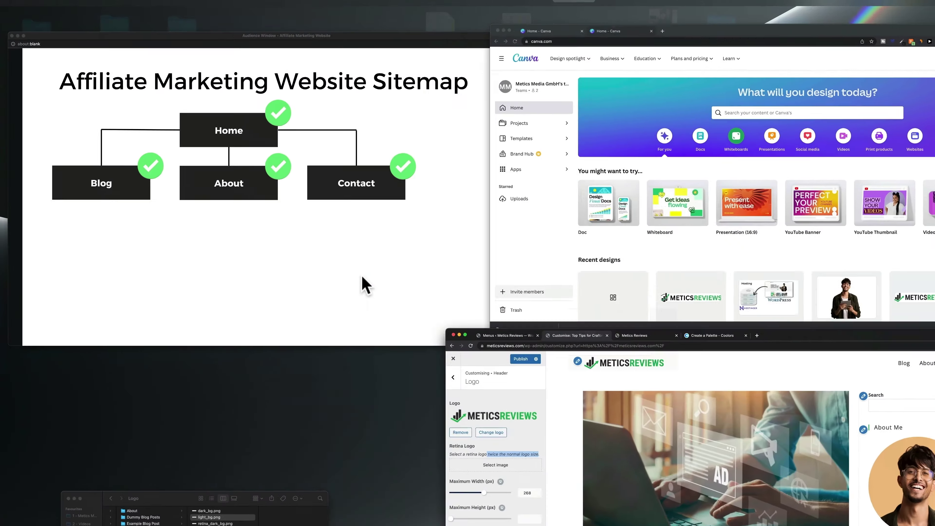
pyautogui.click(706, 247)
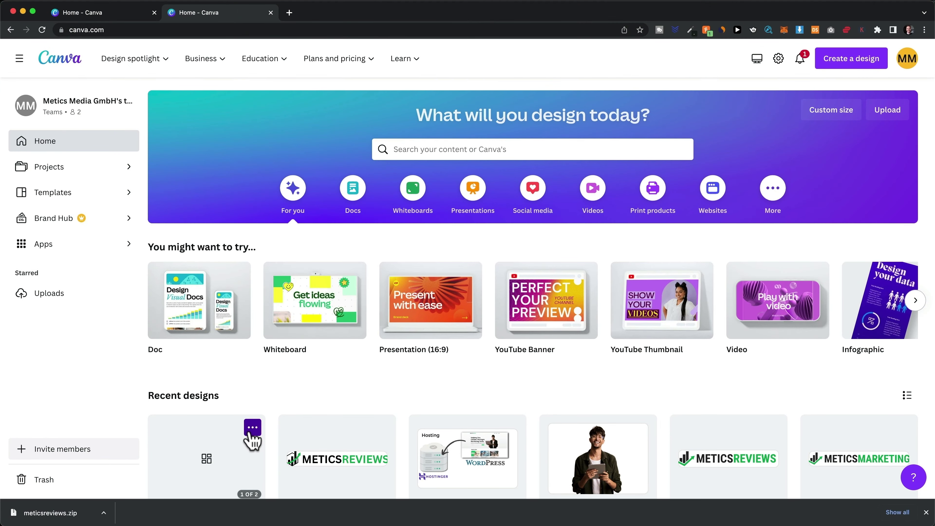
pyautogui.click(251, 428)
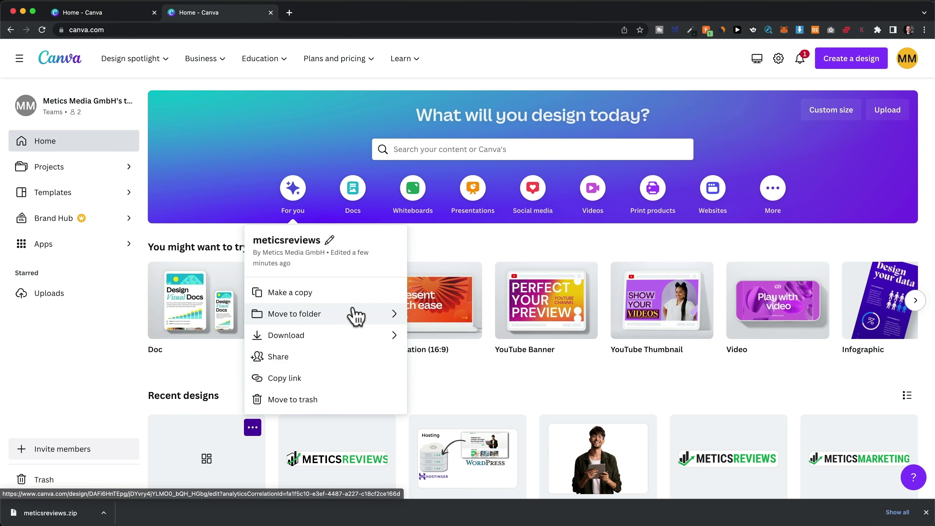
pyautogui.click(313, 300)
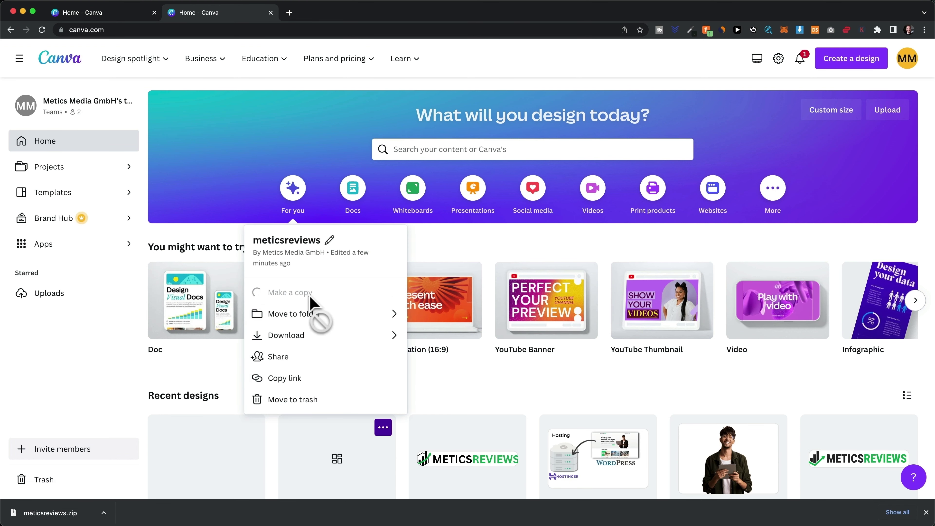
pyautogui.click(219, 435)
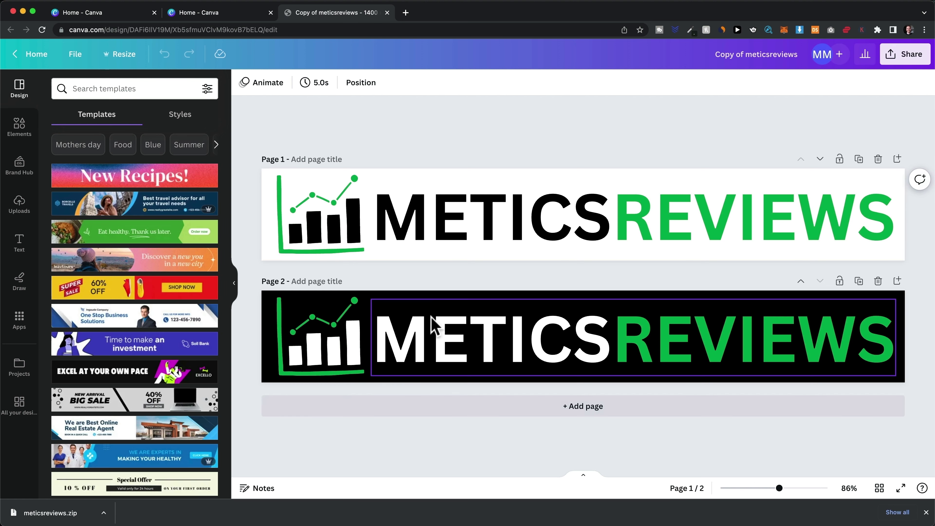
# Resize the copied logo design to twice its current pixel dimensions with the aspect ratio locked
pyautogui.click(124, 55)
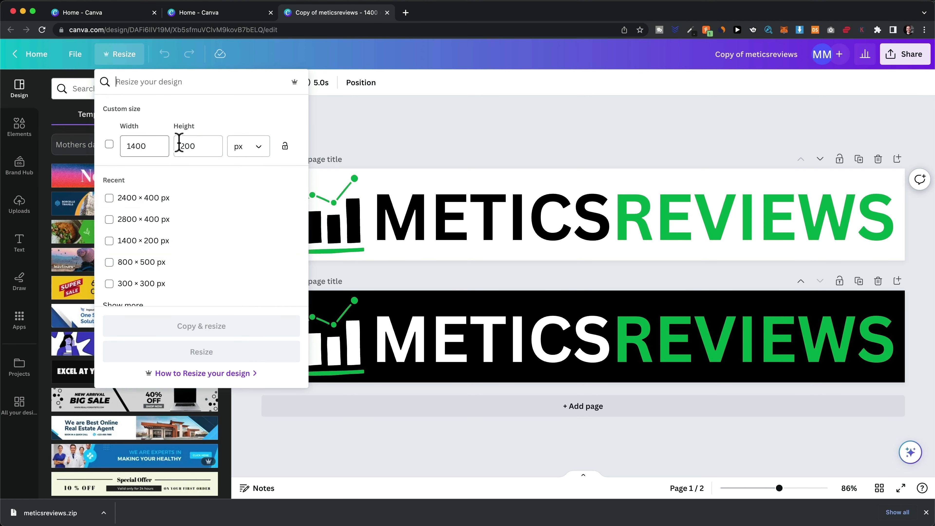
pyautogui.click(282, 147)
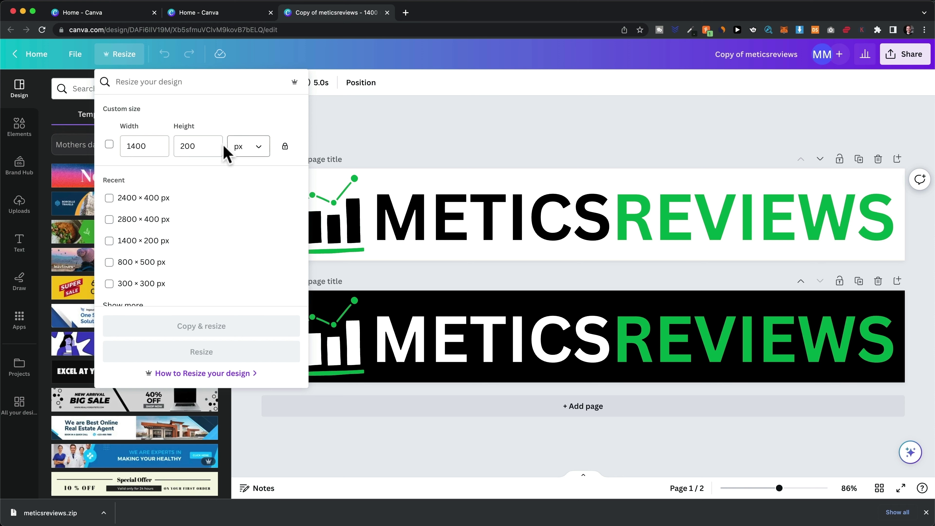
pyautogui.click(190, 146)
pyautogui.write('40')
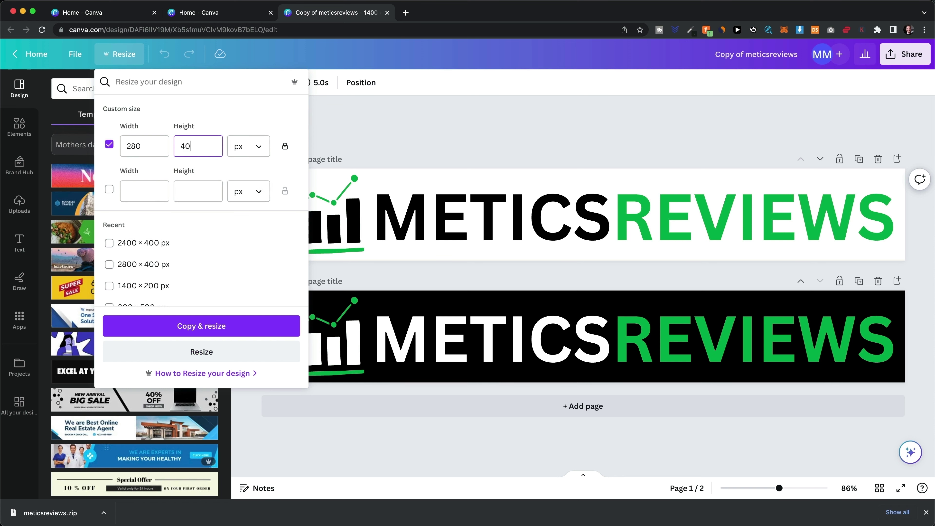
pyautogui.click(242, 354)
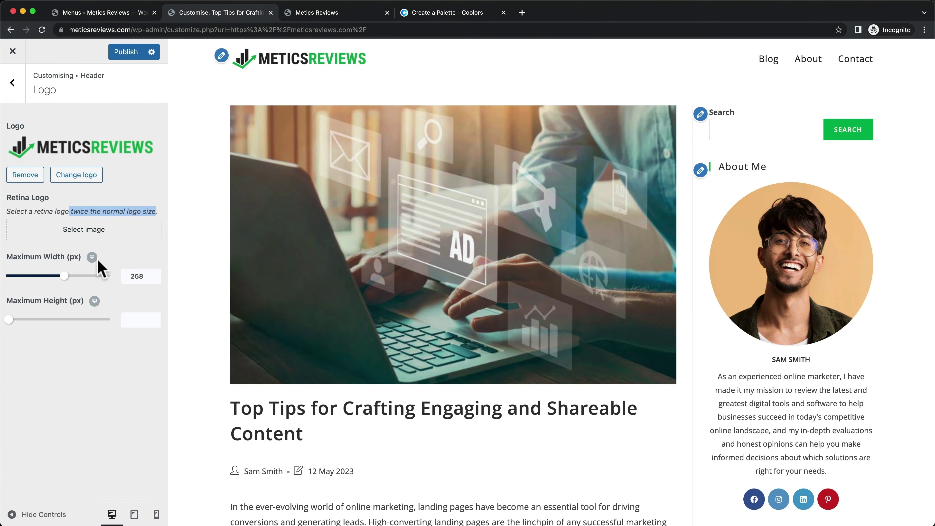
# In the WordPress customizer, set cropped-light_bg.png from the media library as the retina logo and publish the changes
pyautogui.click(84, 236)
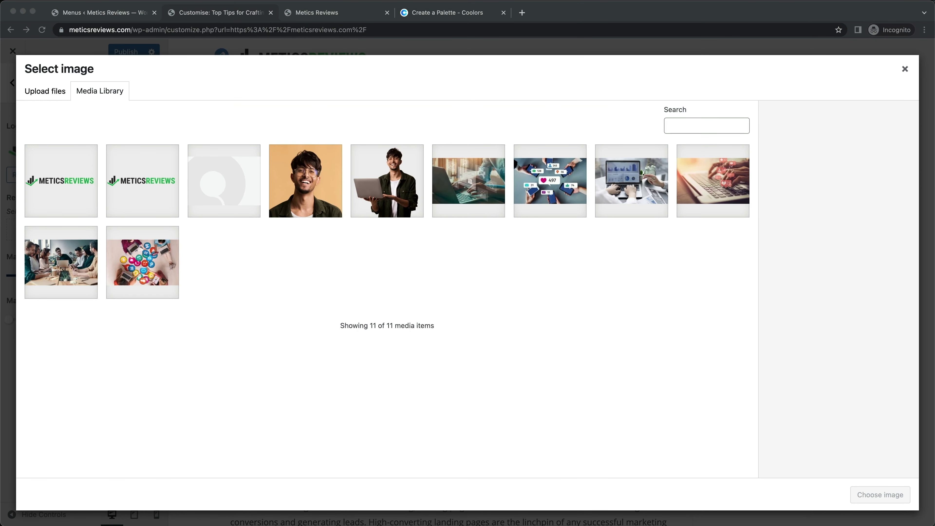
pyautogui.click(60, 180)
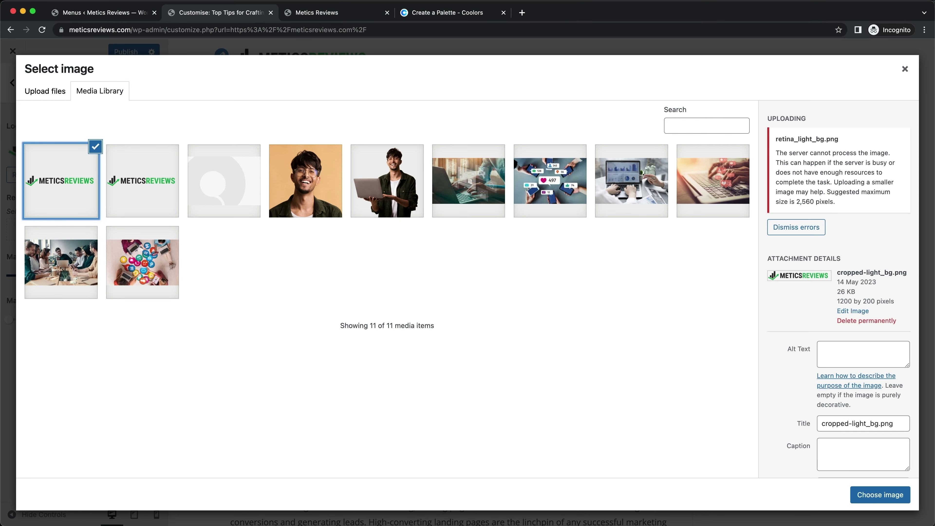
pyautogui.click(879, 495)
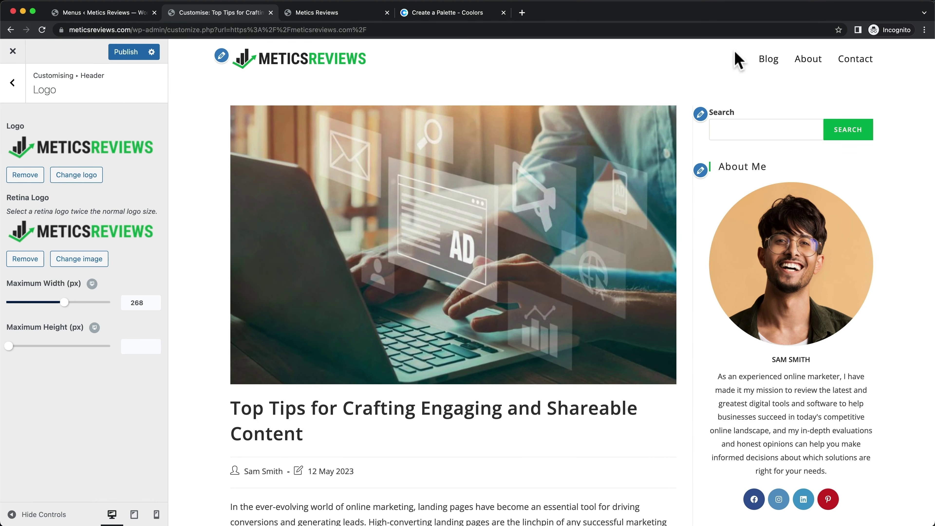
pyautogui.click(121, 51)
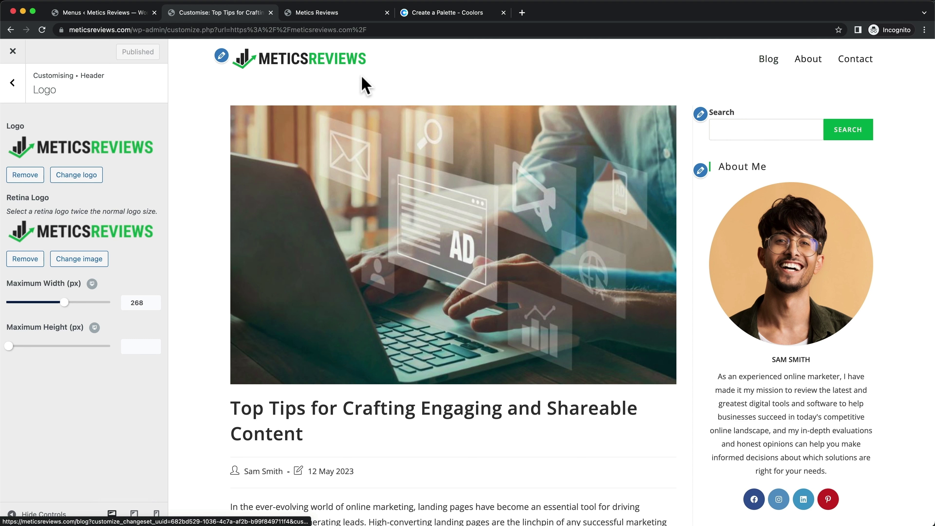
# In the WordPress menu editor, add the Affiliate Marketing category to the Main Menu and save the menu
pyautogui.click(117, 13)
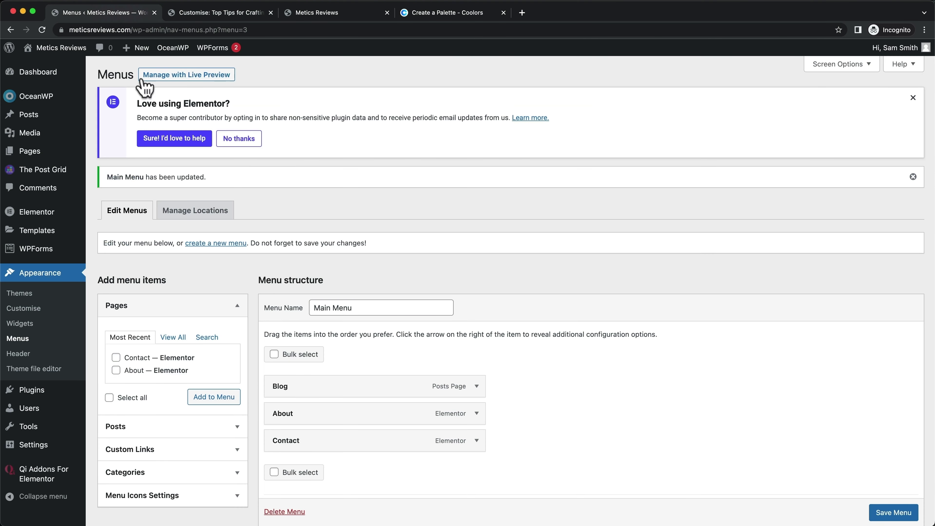
pyautogui.scroll(-1, 119, 177)
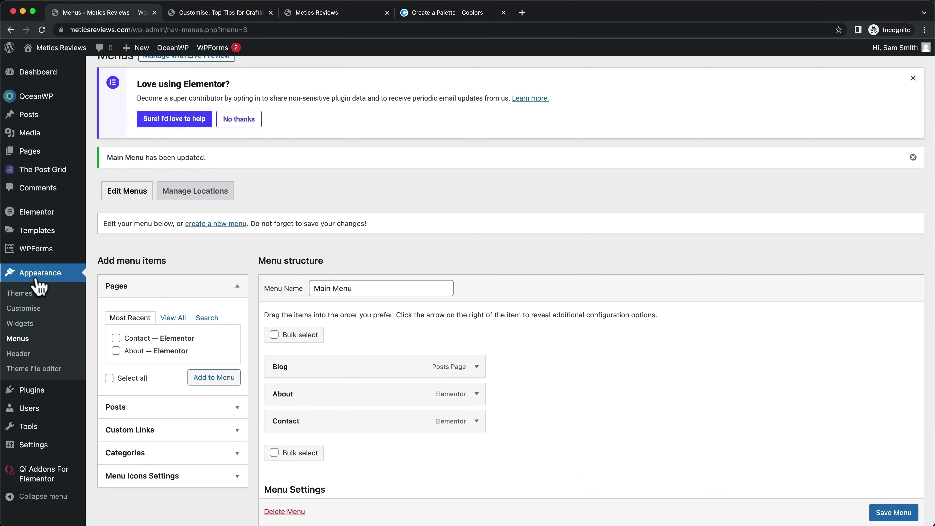
pyautogui.scroll(-1, 528, 376)
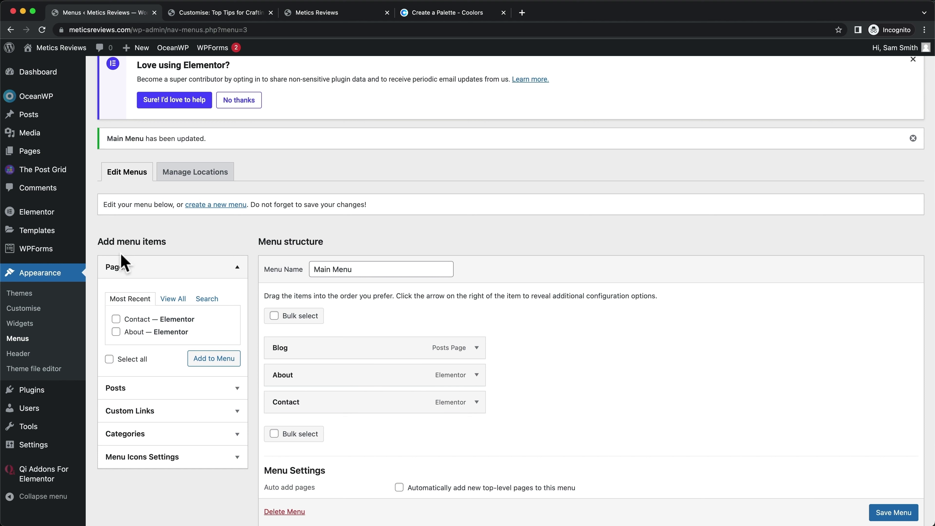
pyautogui.click(177, 437)
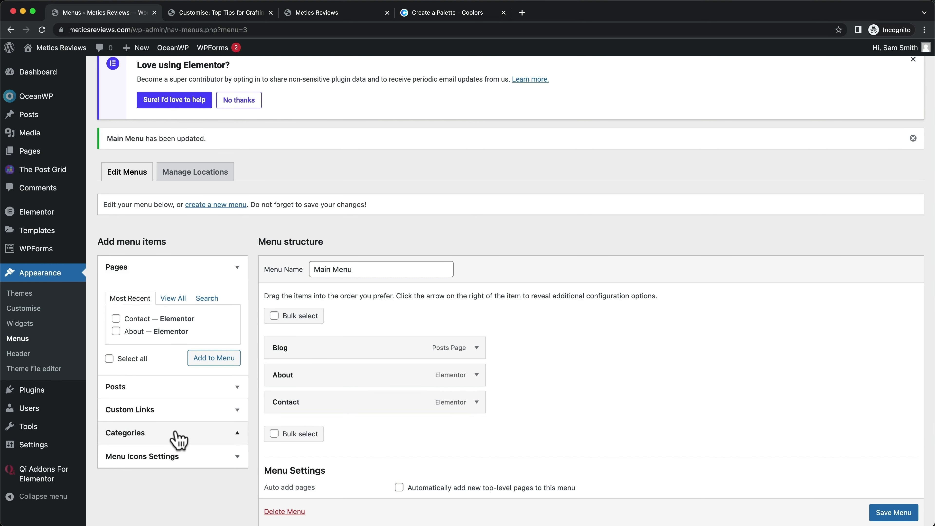
pyautogui.scroll(-2, 141, 311)
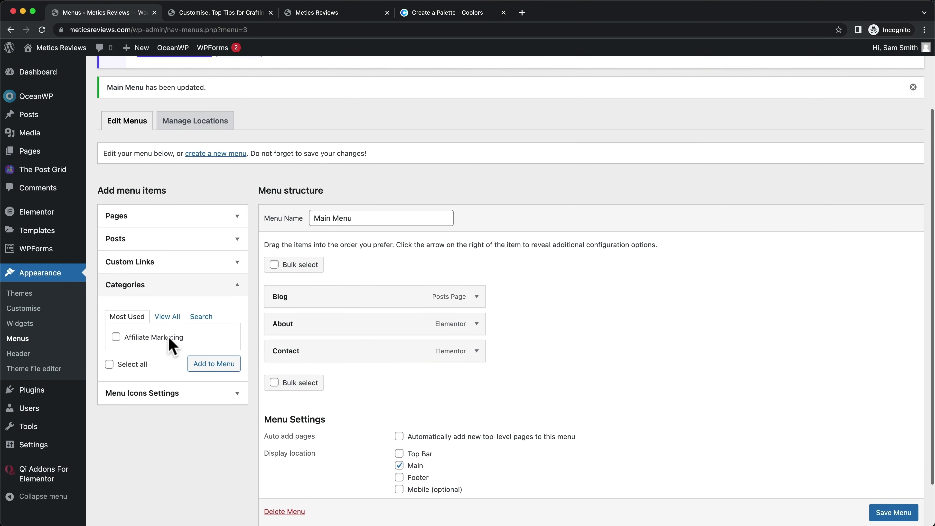
pyautogui.scroll(-1, 172, 341)
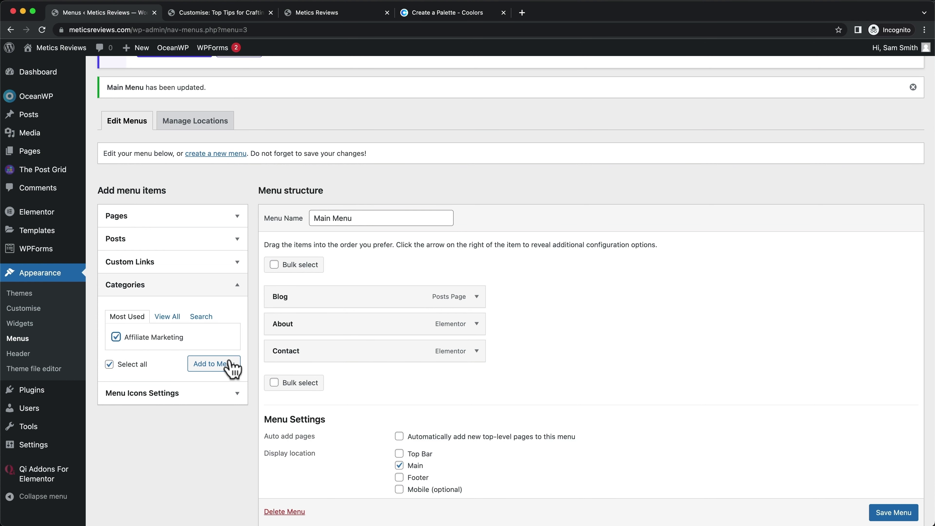
pyautogui.click(221, 368)
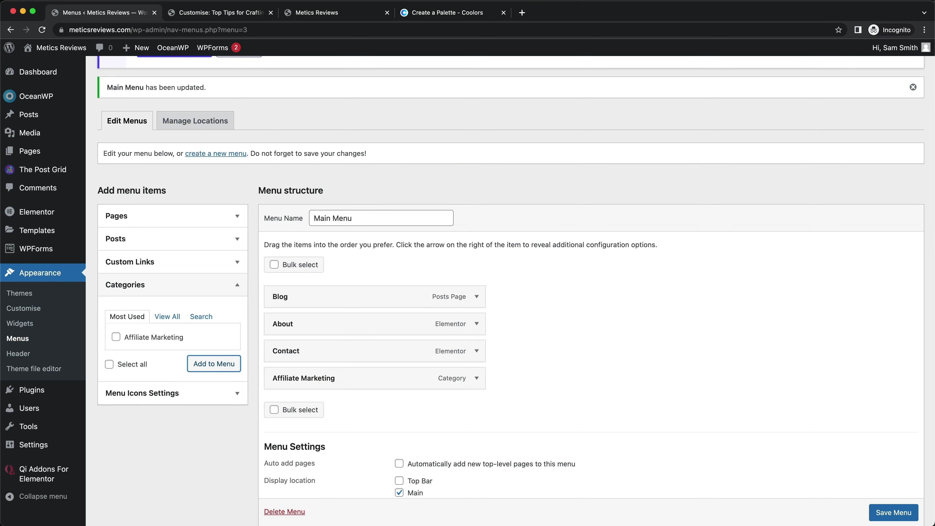
pyautogui.click(892, 512)
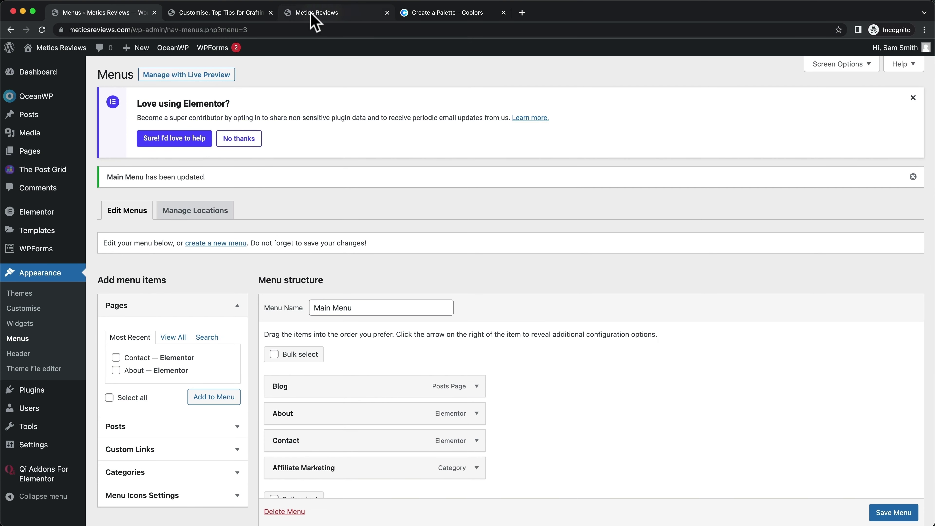
# Open the live site in a new tab and try the Affiliate Marketing link in the header menu
pyautogui.moveTo(79, 52)
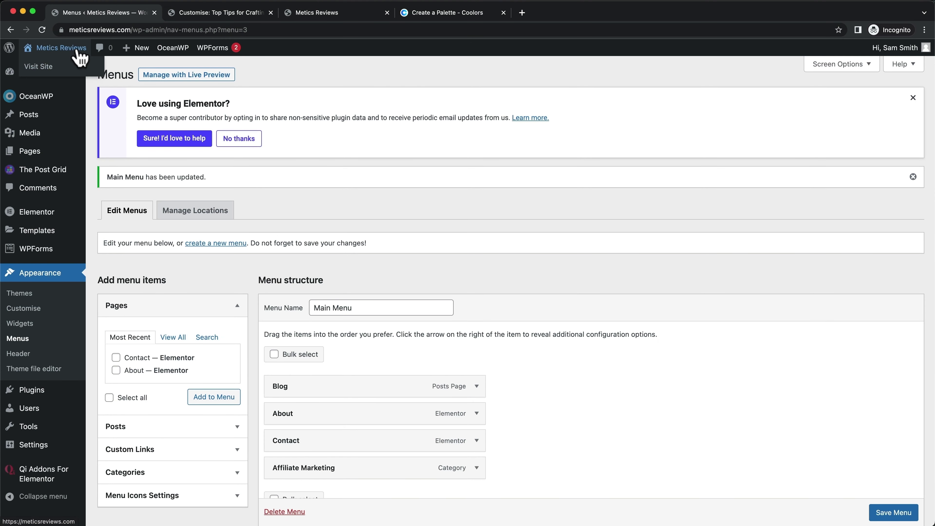
pyautogui.keyDown('super'); pyautogui.click(56, 68); pyautogui.keyUp('super')
pyautogui.click(201, 12)
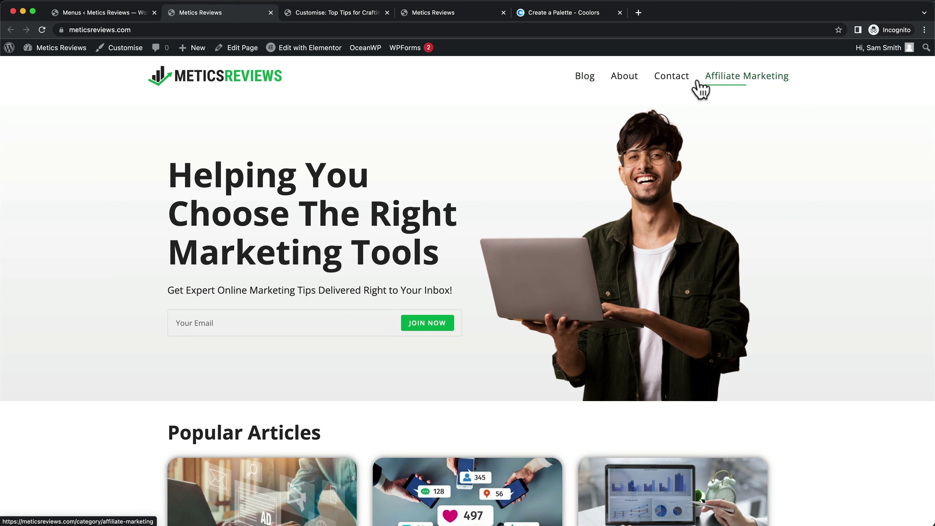
pyautogui.click(733, 80)
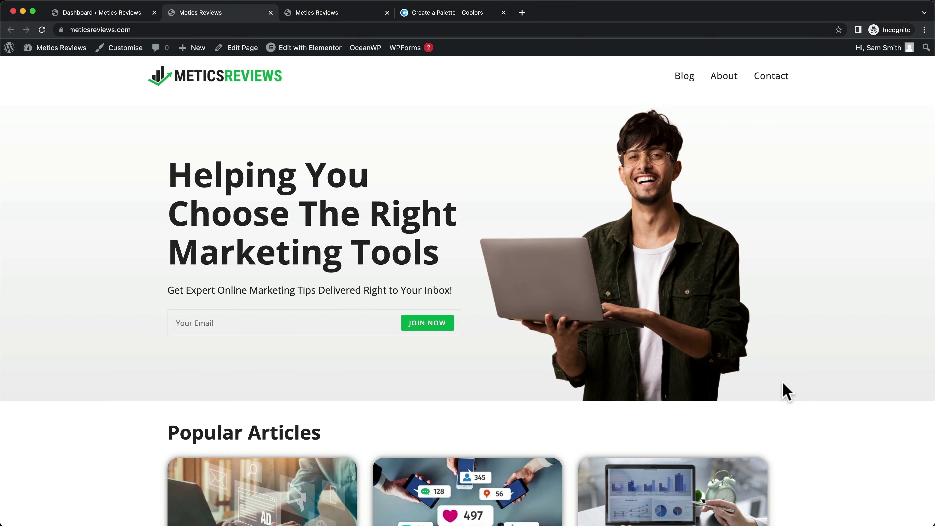
# Compare the footer of the site's home page with the footer of the demo site
pyautogui.scroll(-15, 781, 391)
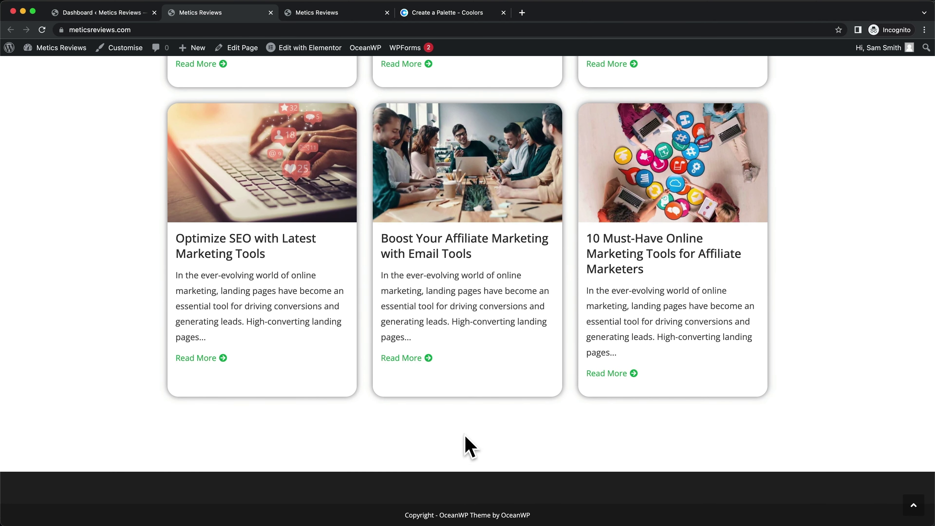
pyautogui.click(342, 13)
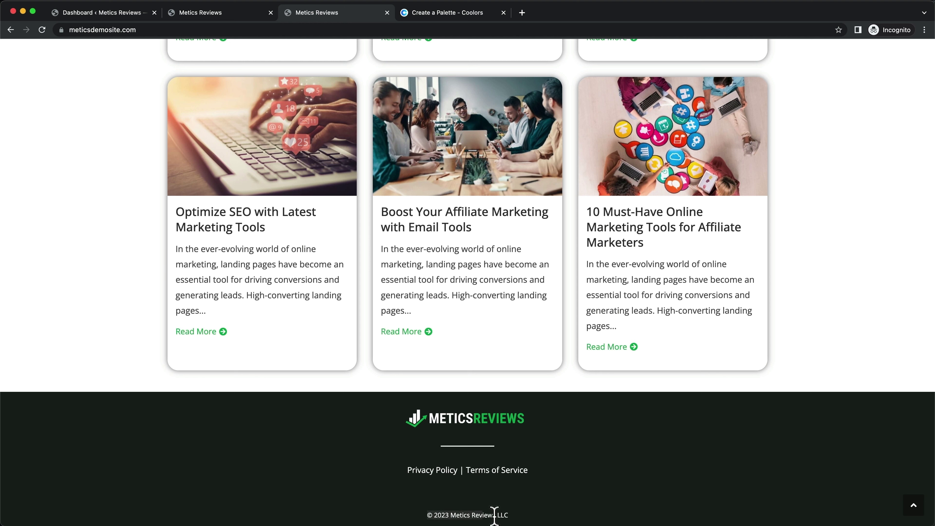
pyautogui.click(217, 12)
pyautogui.scroll(5, 483, 307)
pyautogui.scroll(10, 483, 307)
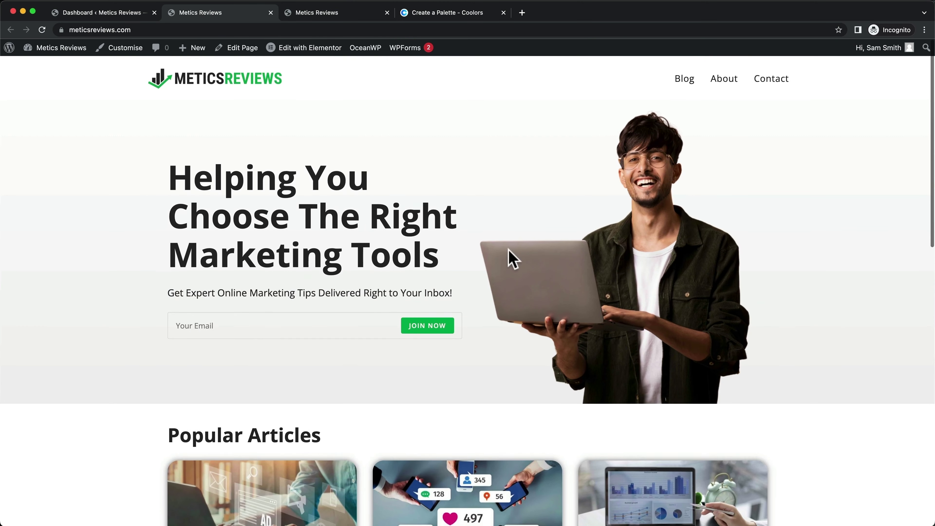
# In the customizer's Footer Bottom settings, replace the copyright text with "© 2023 Metics Reviews LLC" and toggle the footer bottom off and on
pyautogui.click(127, 53)
pyautogui.scroll(-15, 501, 408)
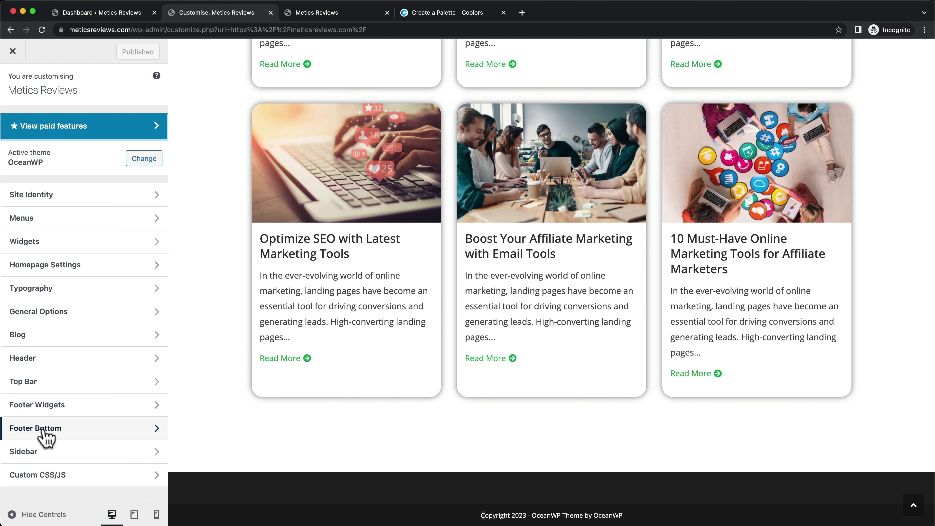
pyautogui.click(76, 430)
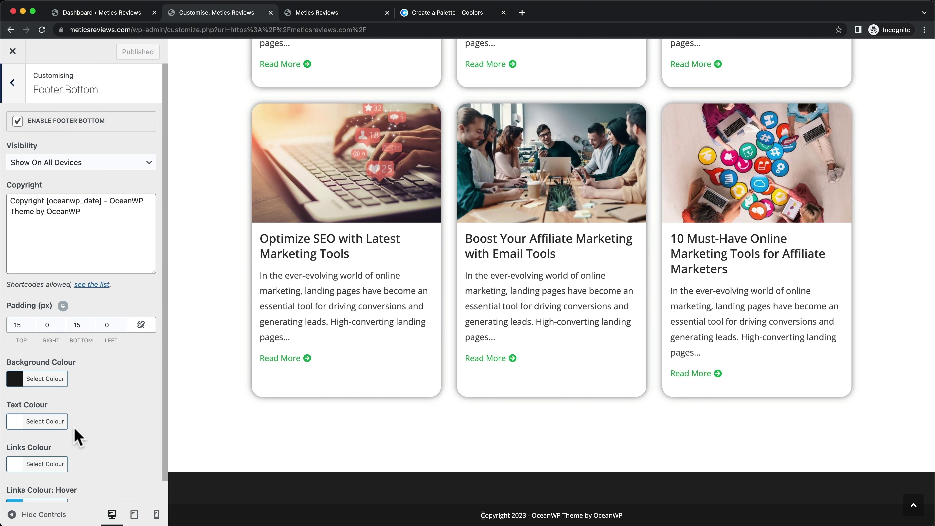
pyautogui.click(84, 211)
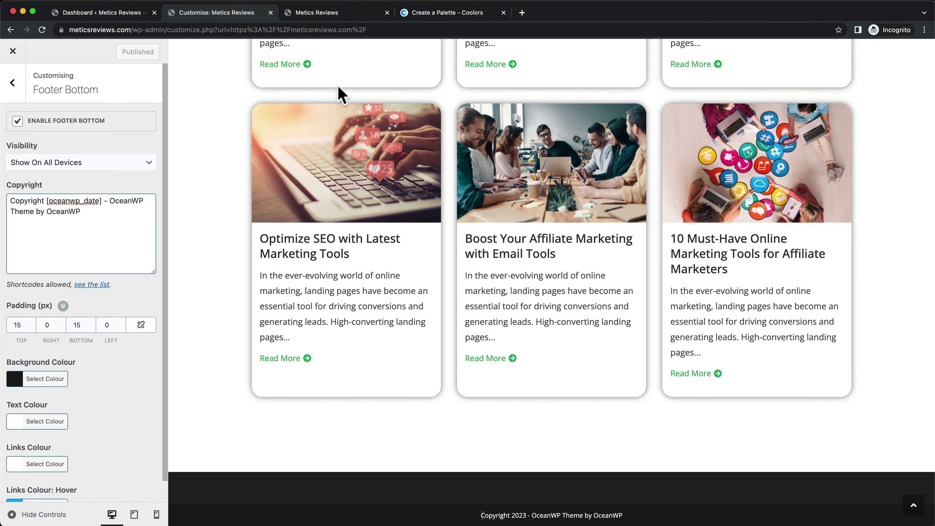
pyautogui.click(318, 13)
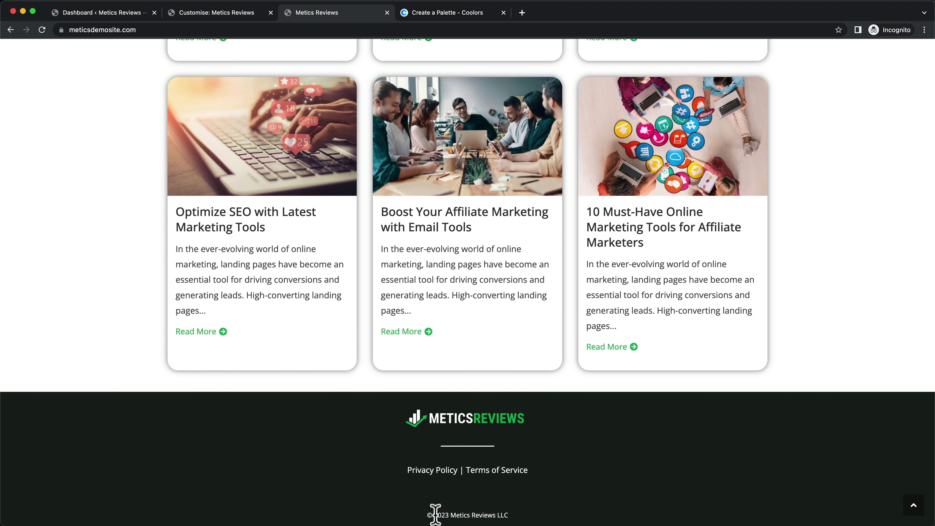
pyautogui.click(239, 13)
pyautogui.moveTo(83, 225); pyautogui.dragTo(14, 202)
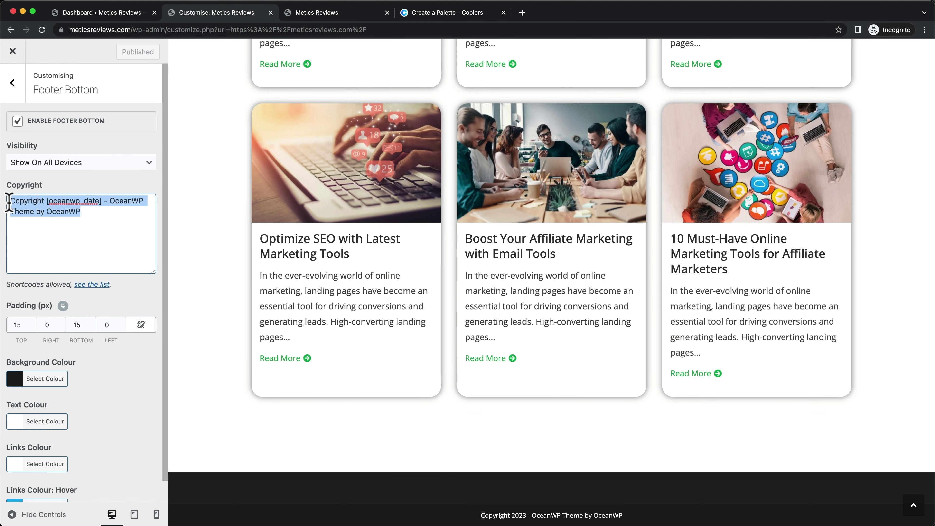
pyautogui.write('© 2023 Metics Reviews LLC')
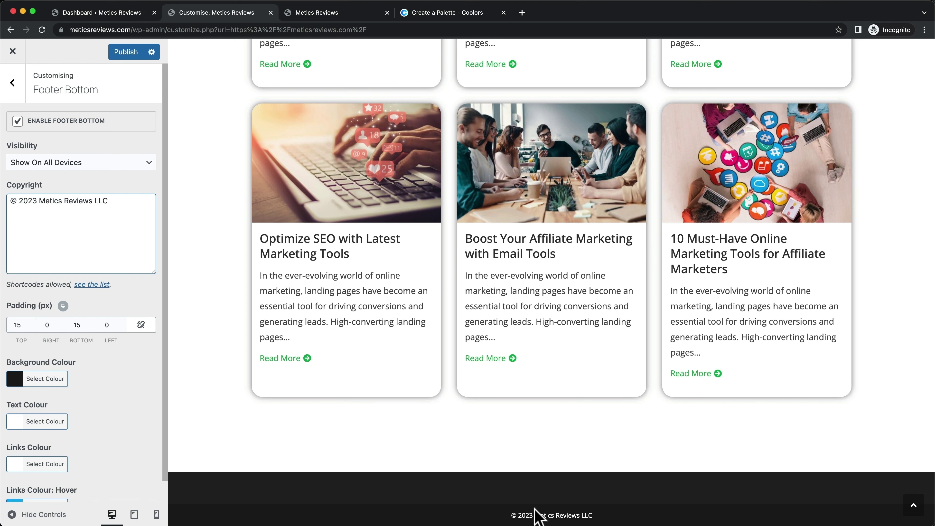
pyautogui.click(17, 125)
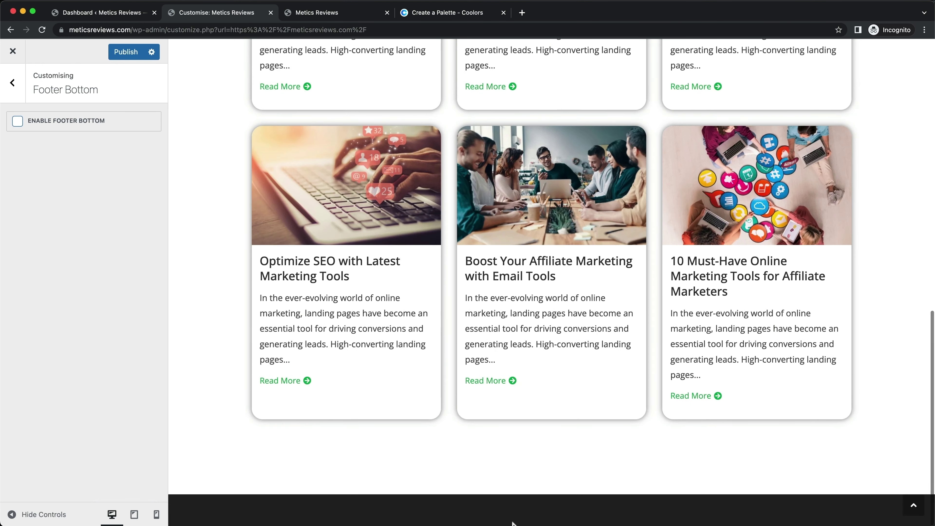
pyautogui.click(17, 121)
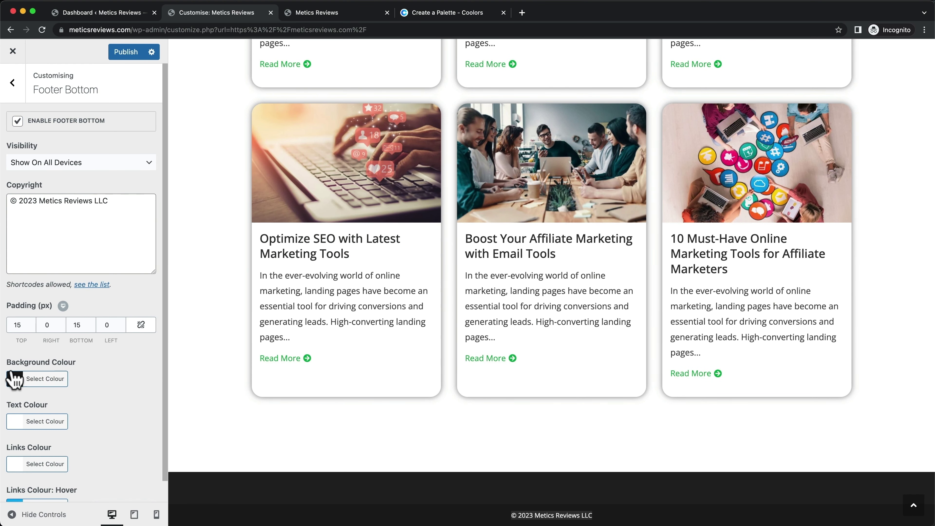
# Copy the dark colour 181F1C from the Coolors palette, apply it as the Footer Bottom background colour and publish
pyautogui.click(458, 11)
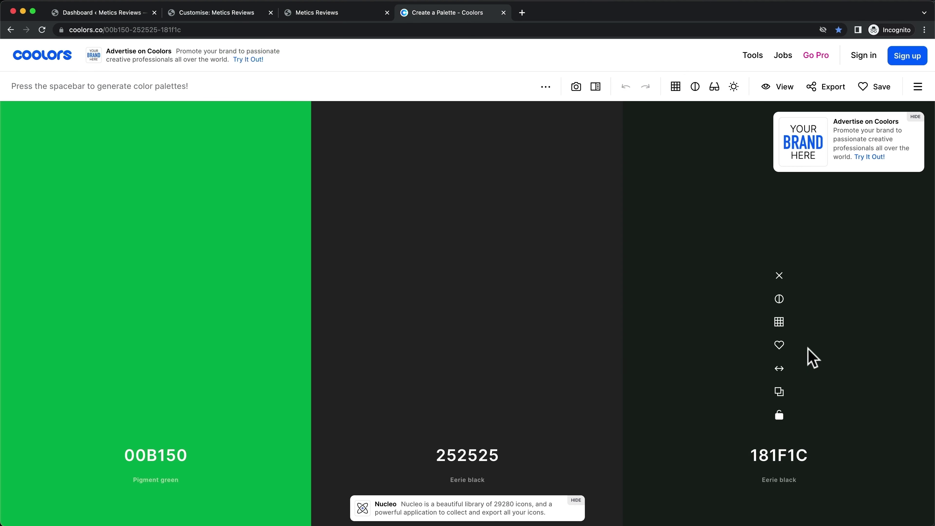
pyautogui.click(779, 392)
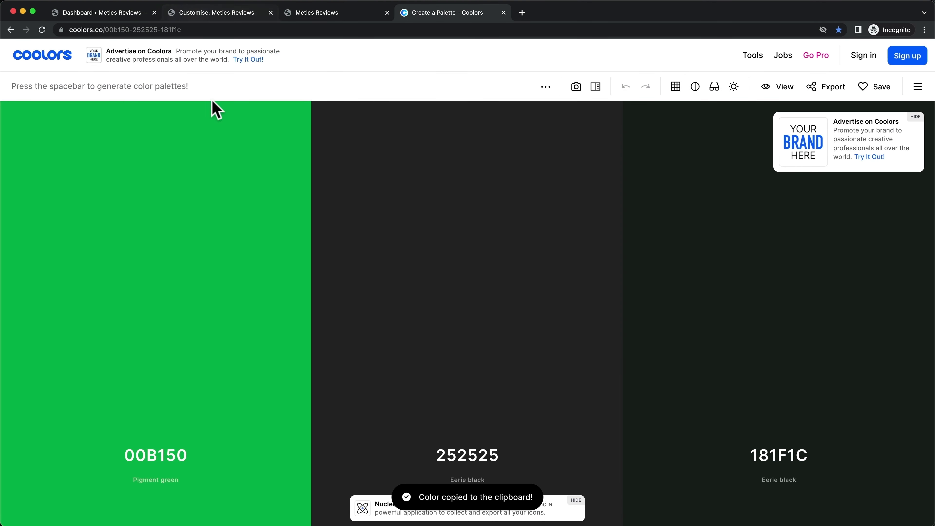
pyautogui.click(197, 15)
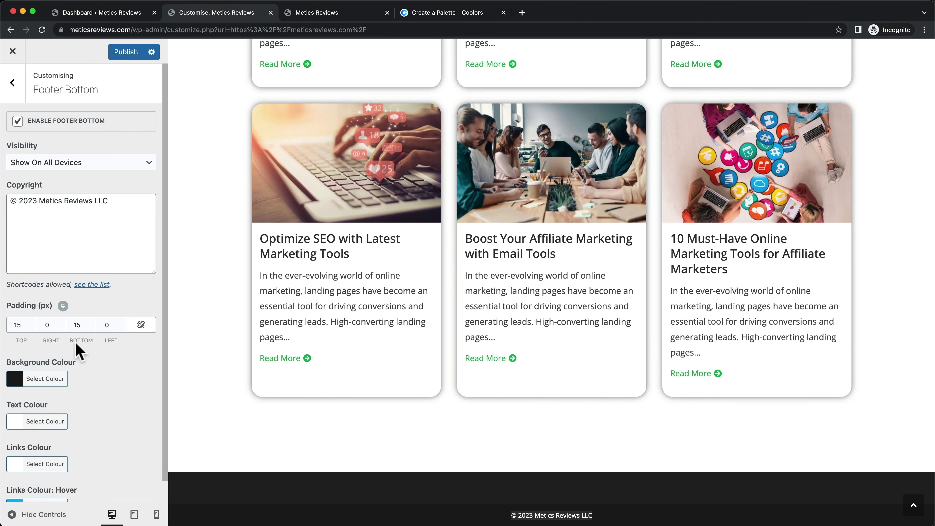
pyautogui.click(20, 383)
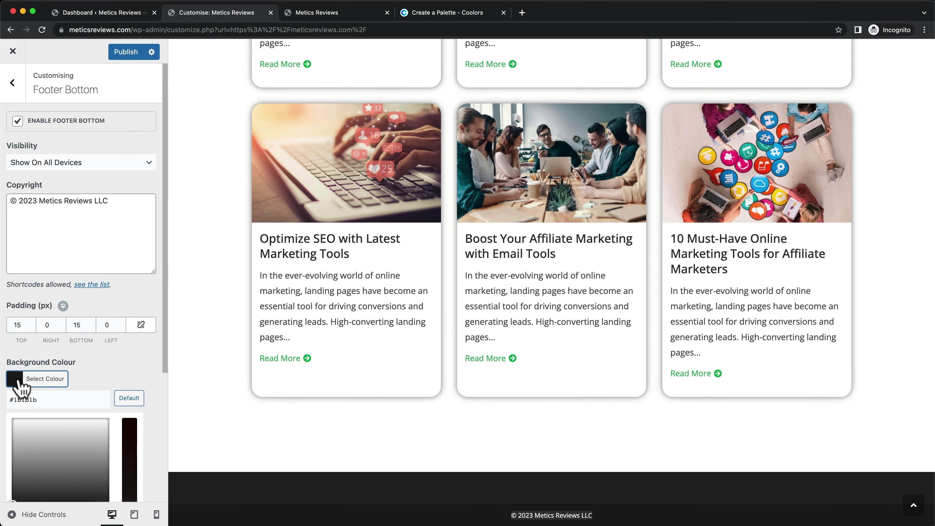
pyautogui.scroll(-2, 61, 399)
pyautogui.click(24, 354)
pyautogui.scroll(1, 22, 356)
pyautogui.click(14, 360)
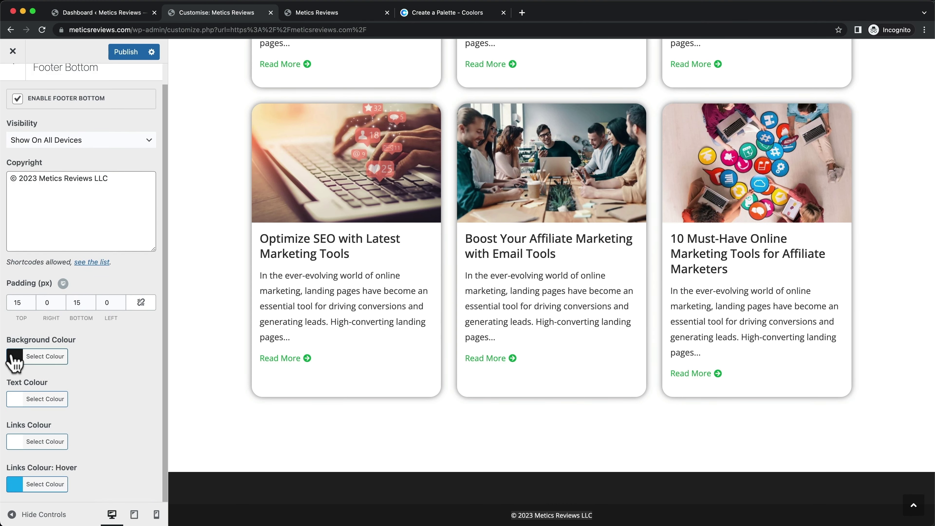
pyautogui.click(21, 363)
pyautogui.doubleClick(19, 376)
pyautogui.click(143, 346)
pyautogui.click(127, 59)
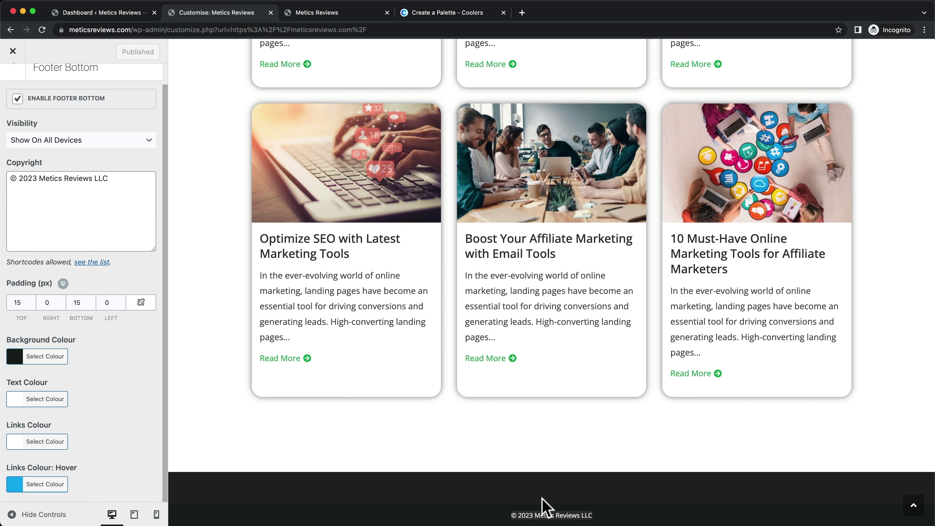
# Open the customizer's Footer Widgets settings, check the demo site's footer layout and set the footer columns to 1
pyautogui.scroll(2, 73, 170)
pyautogui.click(14, 92)
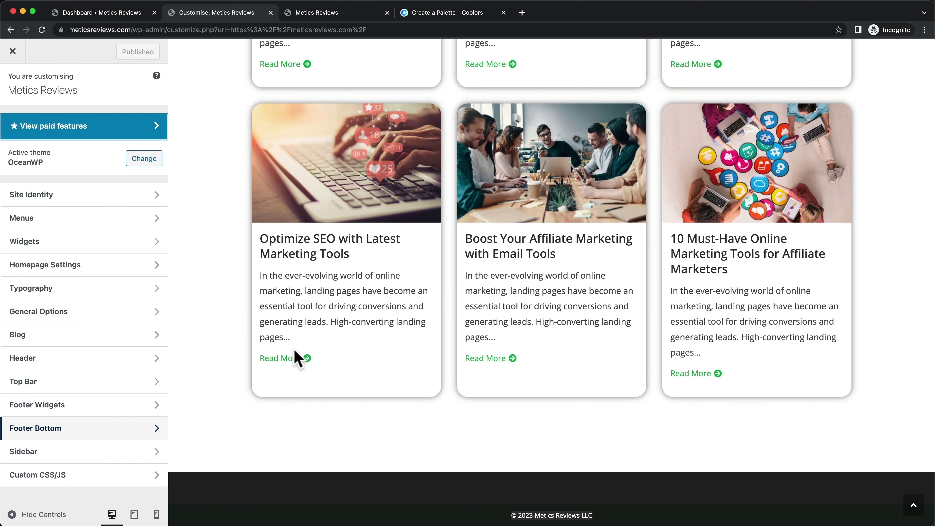
pyautogui.click(74, 405)
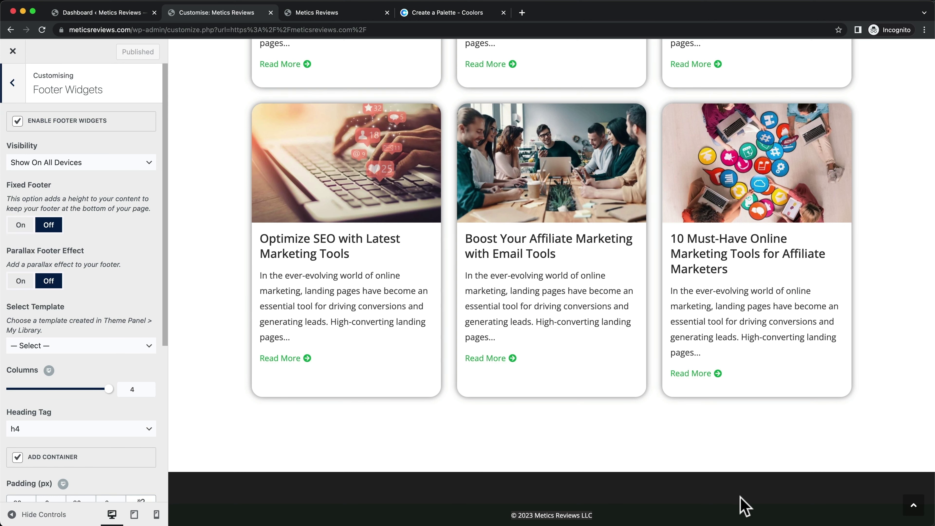
pyautogui.click(322, 12)
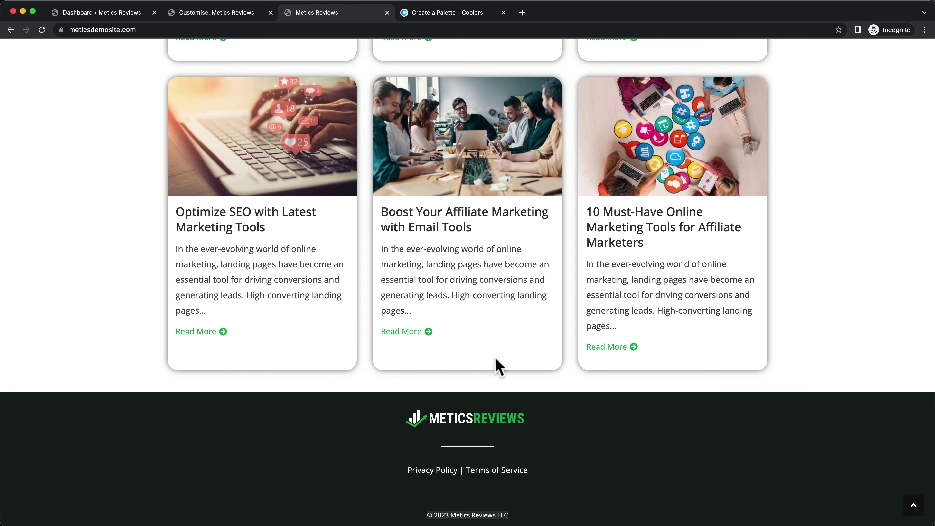
pyautogui.click(231, 15)
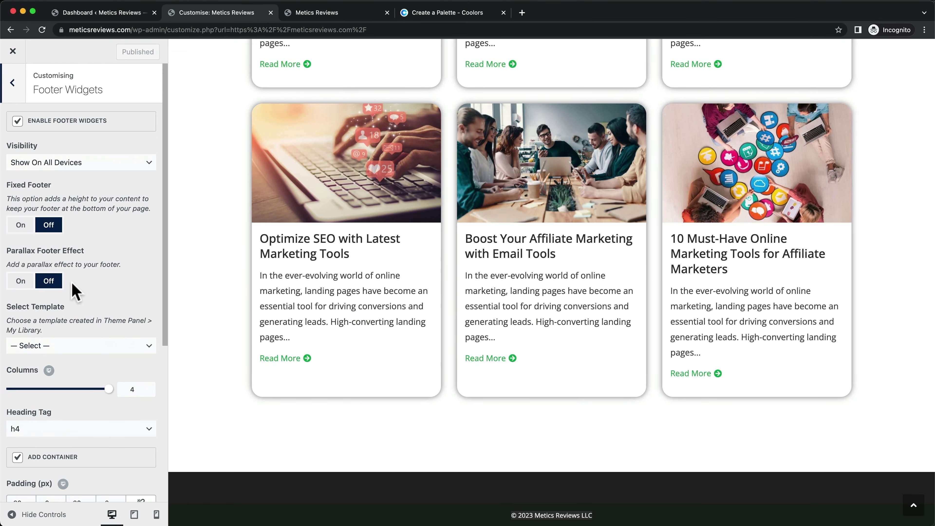
pyautogui.moveTo(109, 391); pyautogui.dragTo(13, 391)
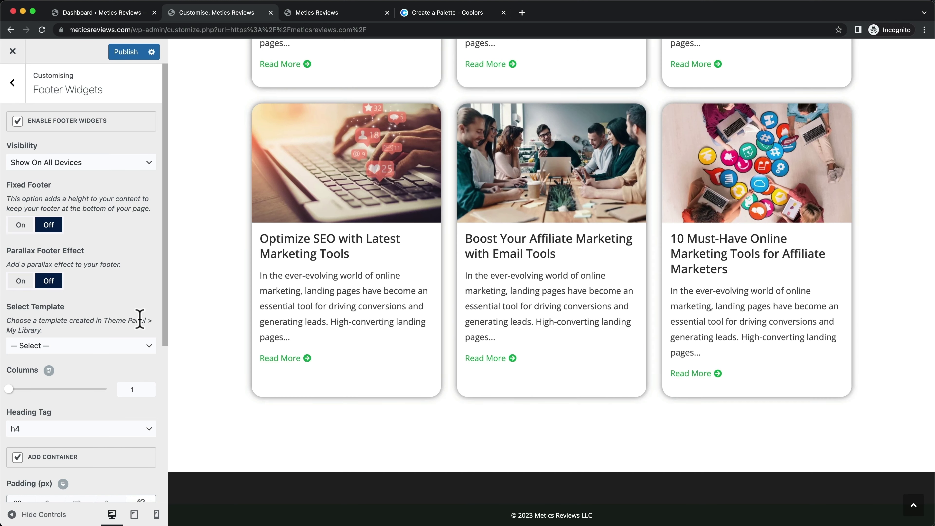
# Set the text colour of the footer widgets to white
pyautogui.scroll(-4, 140, 319)
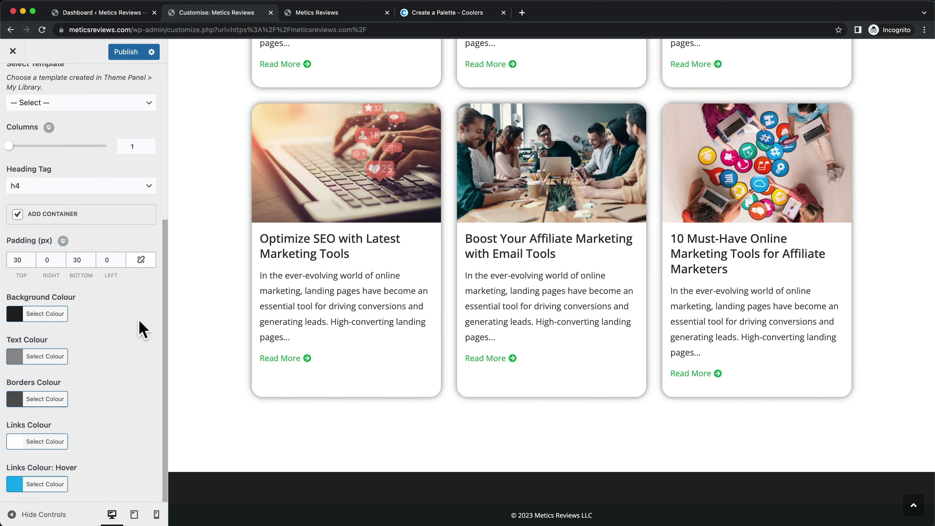
pyautogui.click(16, 361)
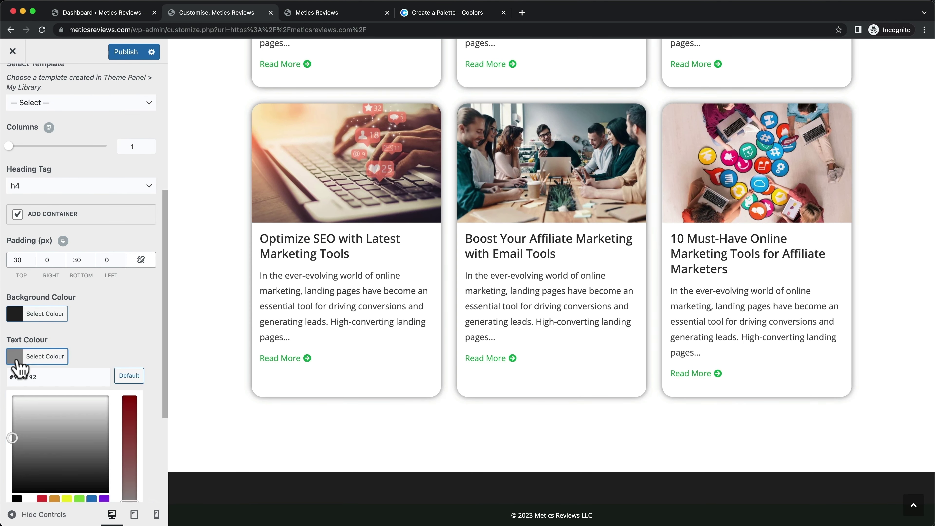
pyautogui.moveTo(32, 407); pyautogui.dragTo(3, 363)
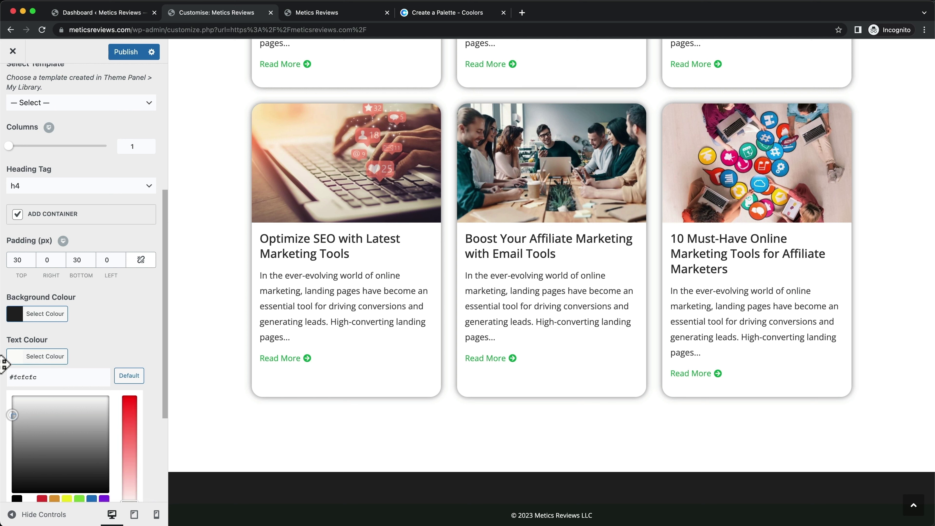
pyautogui.click(5, 328)
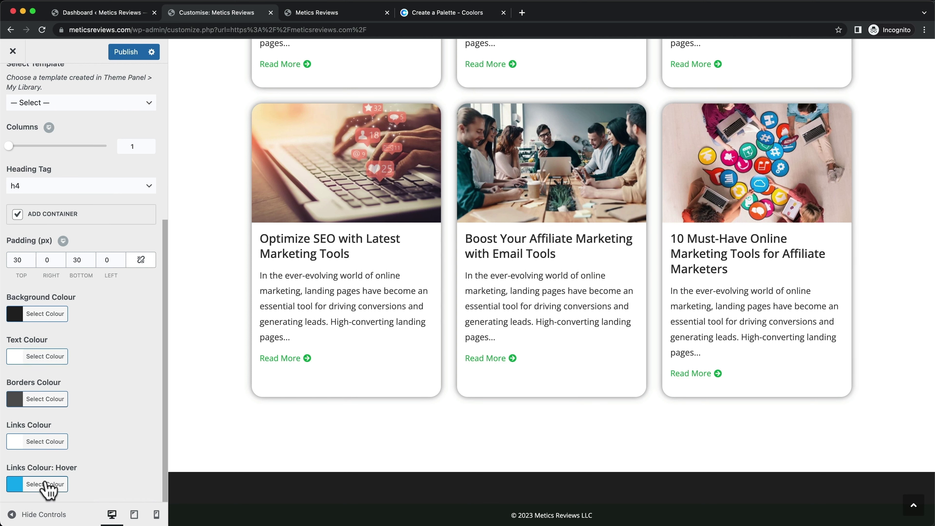
# Copy the green 00B150 from the Coolors palette, set it as the footer widgets' link hover colour and publish
pyautogui.click(16, 486)
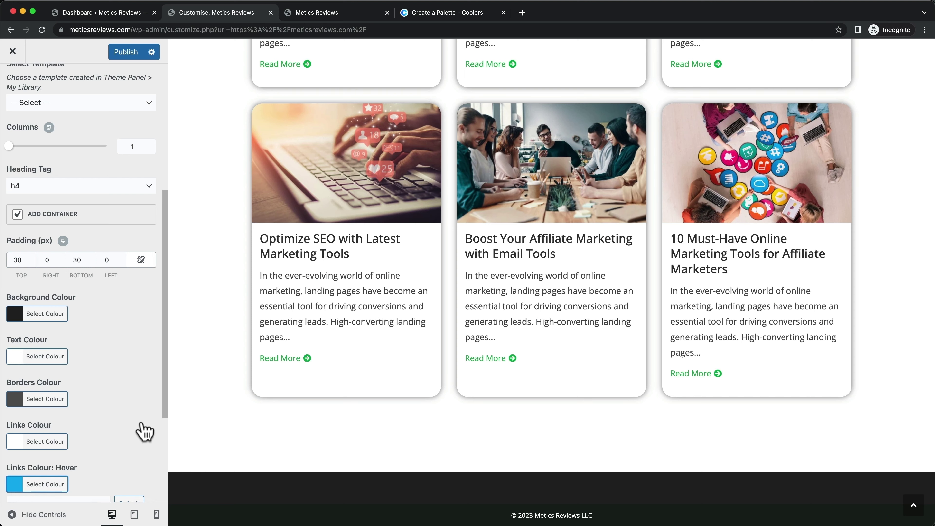
pyautogui.scroll(-5, 141, 430)
pyautogui.click(423, 14)
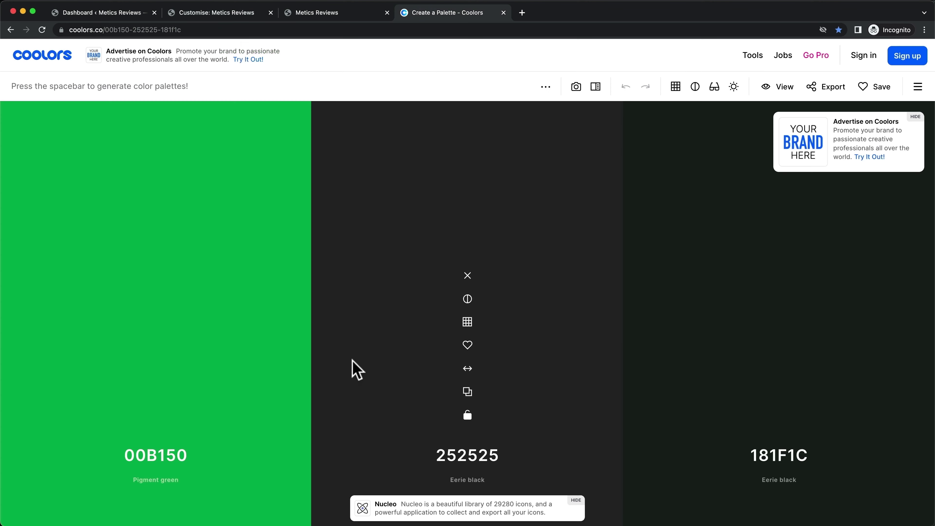
pyautogui.click(156, 392)
pyautogui.click(225, 13)
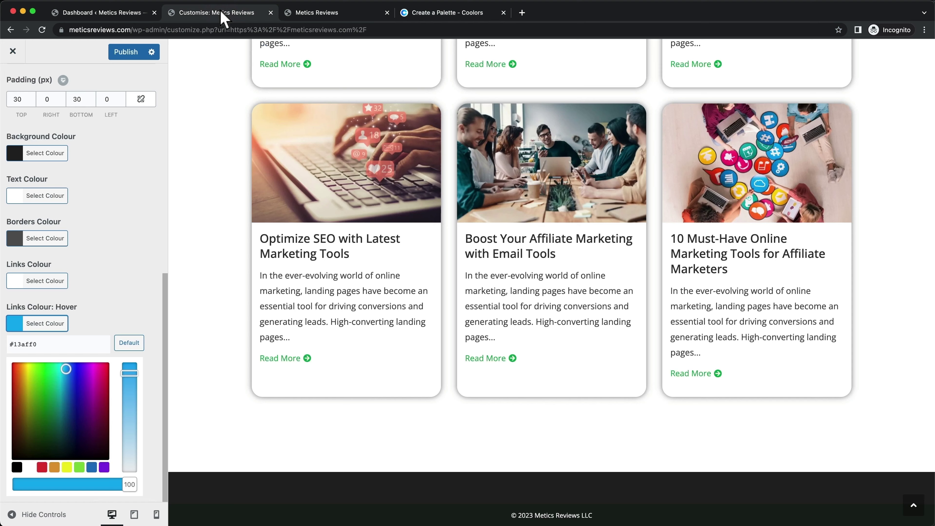
pyautogui.moveTo(46, 345); pyautogui.dragTo(12, 344)
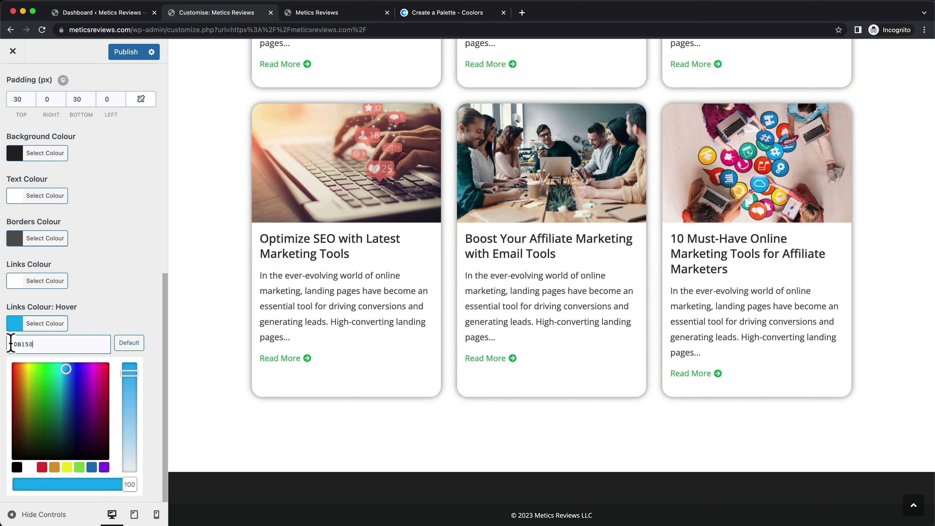
pyautogui.click(125, 53)
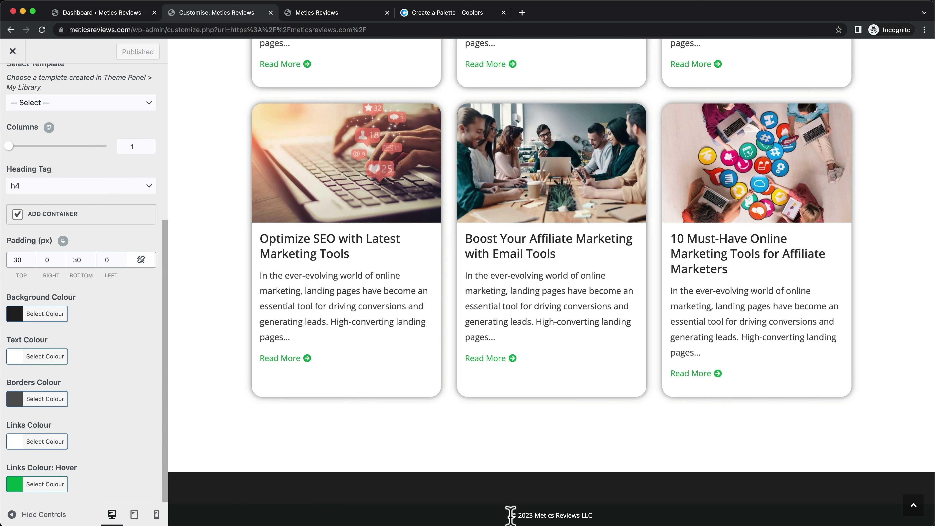
# Copy the dark colour 181F1C from the Coolors palette, set it as the Footer Widgets background colour and publish
pyautogui.click(428, 14)
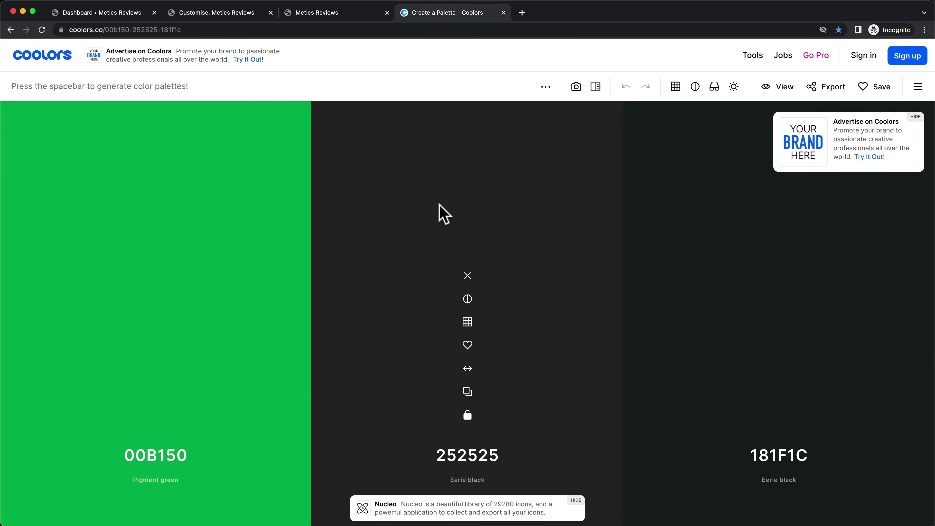
pyautogui.click(779, 391)
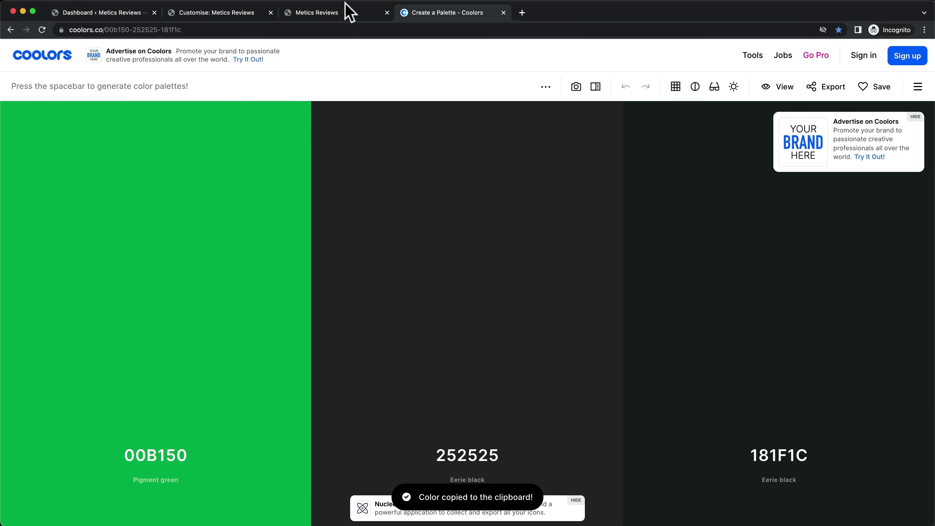
pyautogui.click(254, 15)
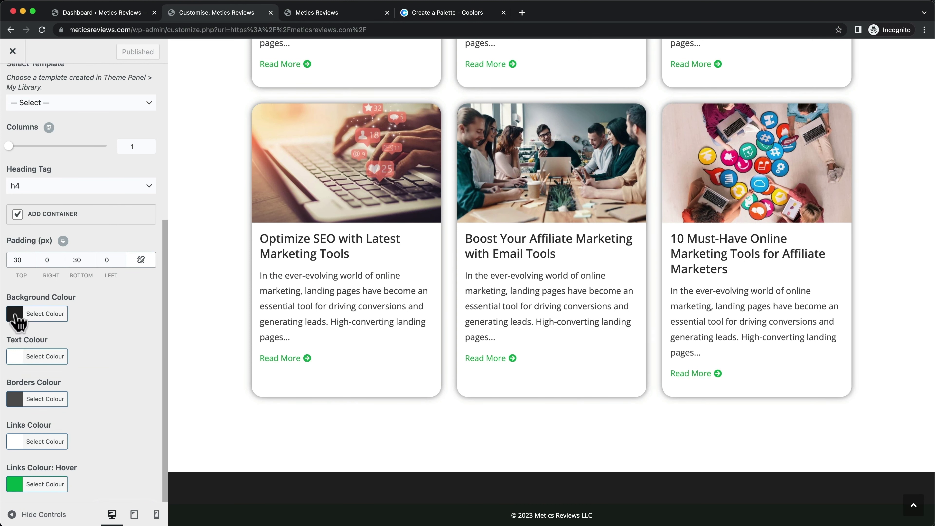
pyautogui.click(35, 314)
pyautogui.moveTo(46, 334); pyautogui.dragTo(19, 328)
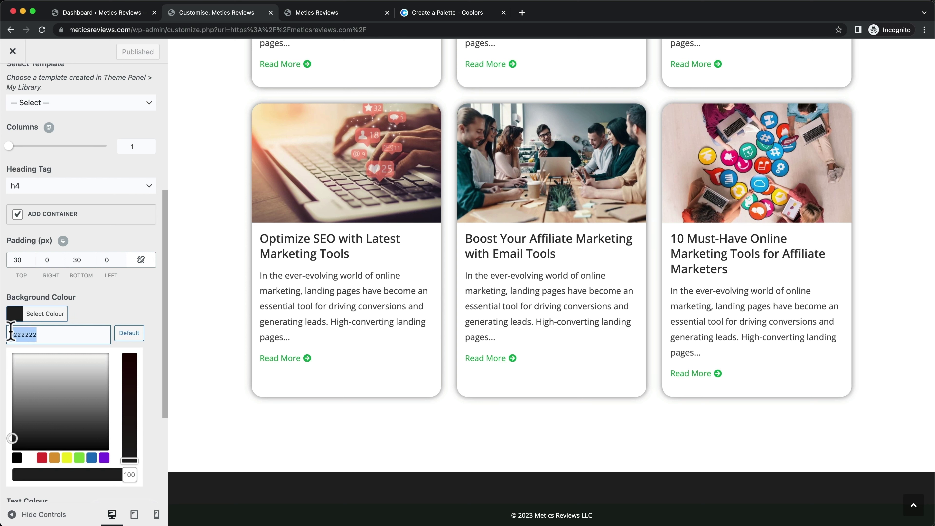
pyautogui.press('super+v')
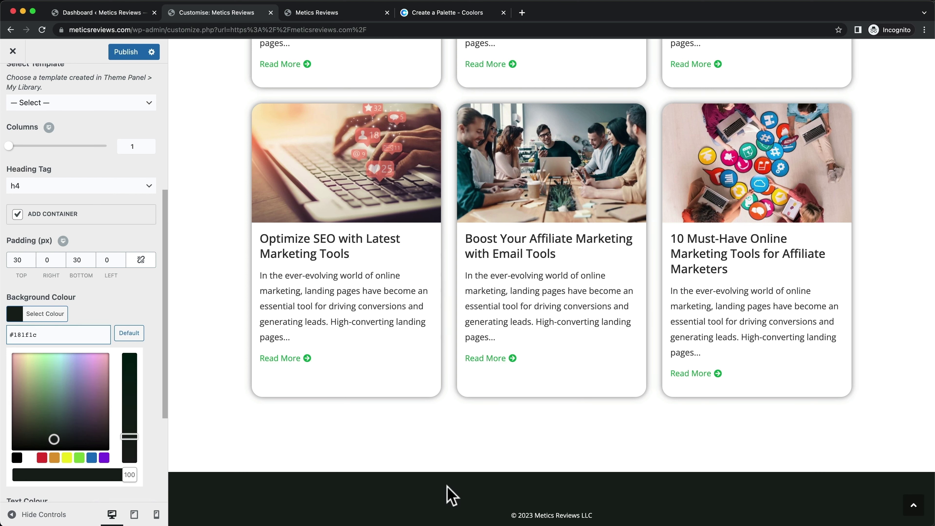
pyautogui.click(127, 311)
pyautogui.click(126, 52)
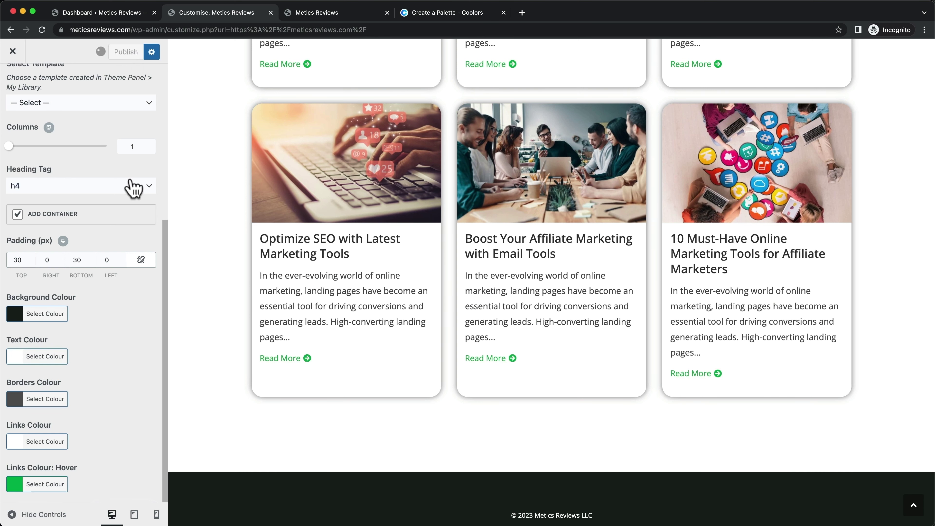
# Leave the Footer Widgets settings and open the Footer 1 area in the customizer's Widgets section
pyautogui.scroll(4, 133, 186)
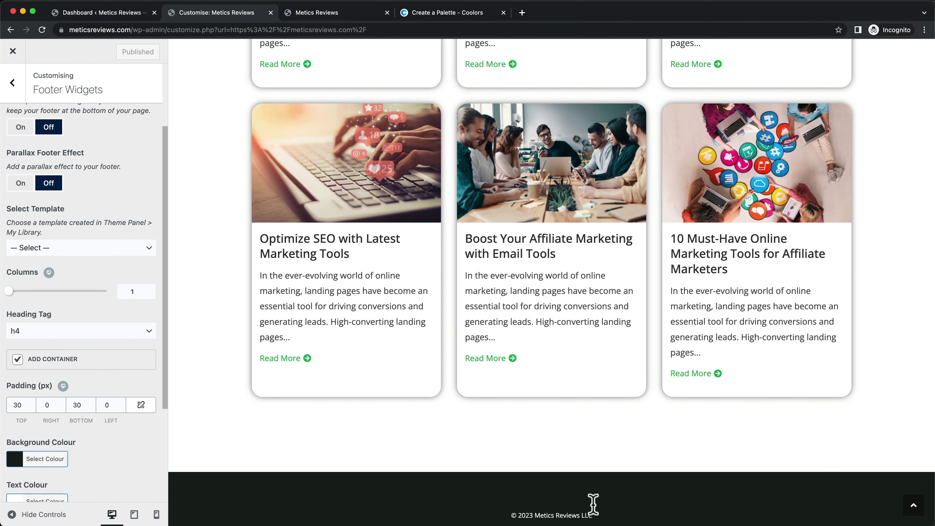
pyautogui.scroll(-2, 139, 445)
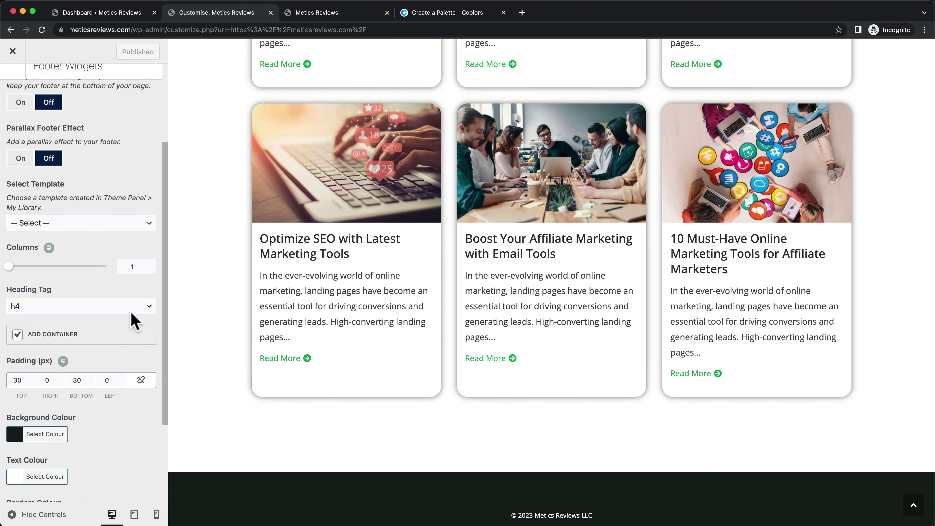
pyautogui.scroll(1, 118, 228)
pyautogui.click(13, 77)
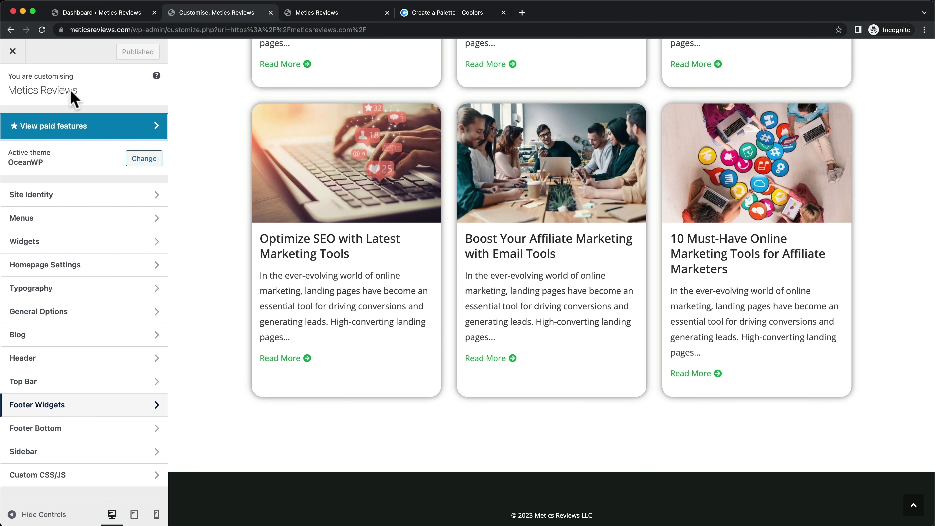
pyautogui.click(82, 246)
pyautogui.click(106, 196)
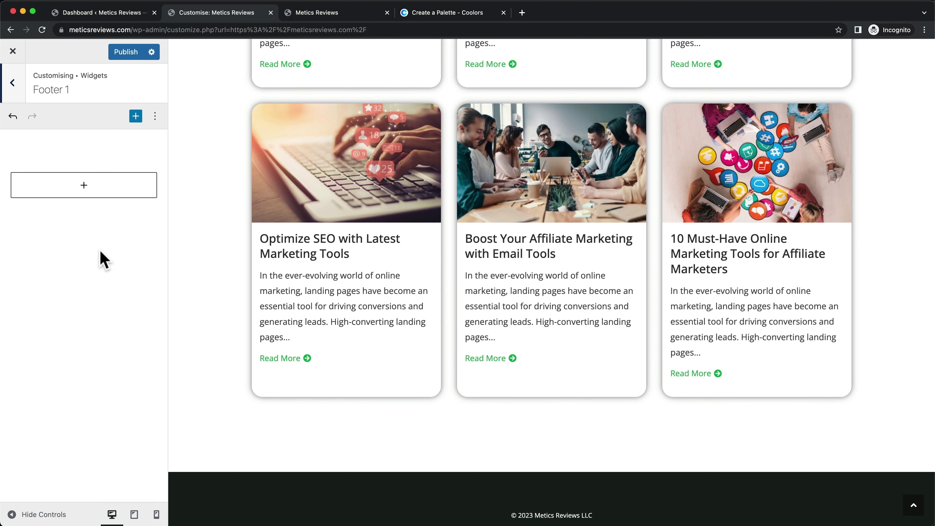
# Add an Image block to the Footer 1 widget area, upload the Metics Reviews logo into it and check the footer preview
pyautogui.click(83, 186)
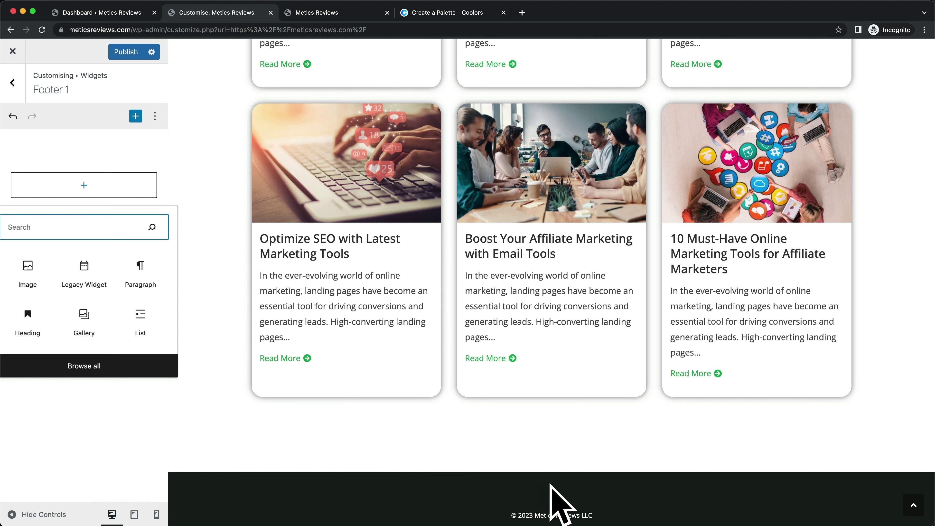
pyautogui.click(34, 274)
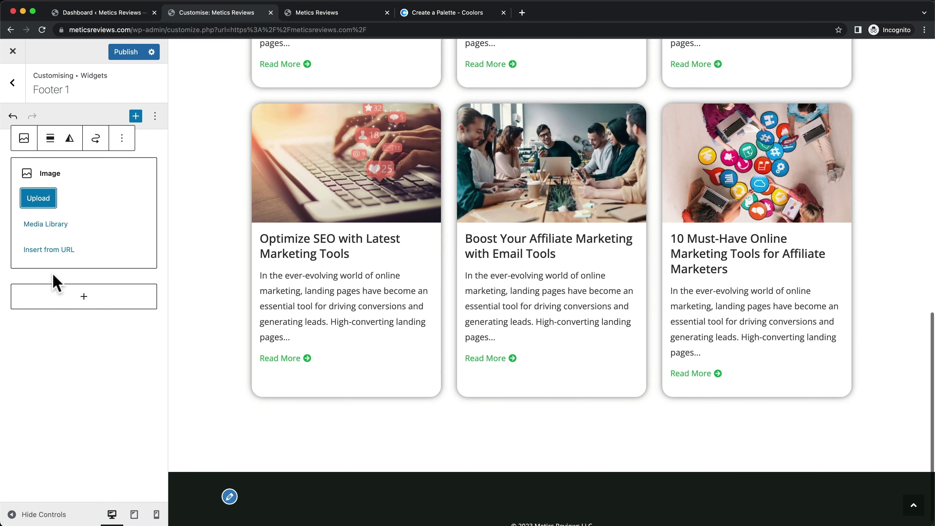
pyautogui.click(38, 199)
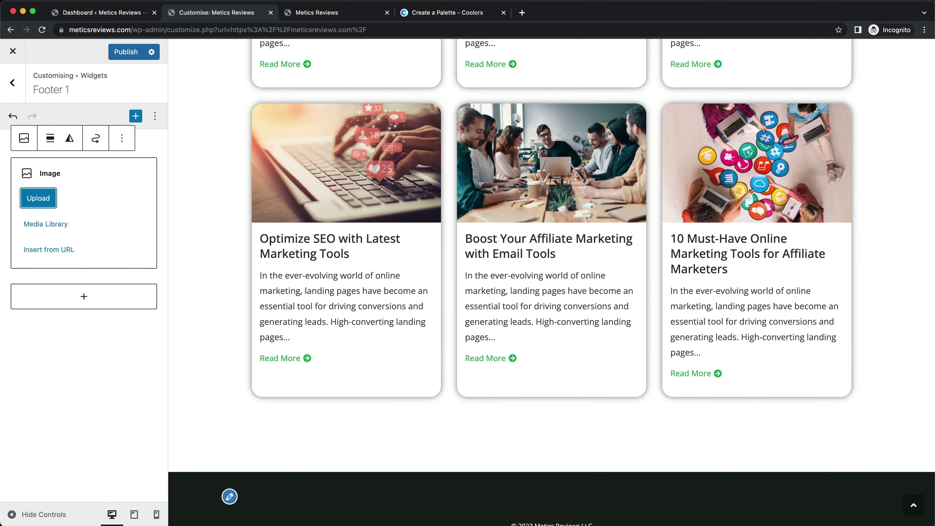
pyautogui.moveTo(221, 460); pyautogui.dragTo(91, 220)
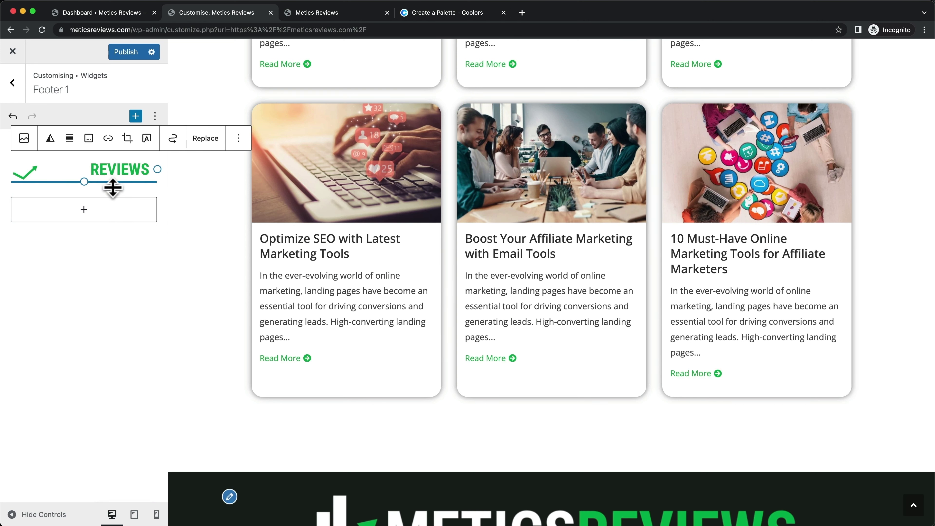
pyautogui.scroll(-2, 412, 317)
pyautogui.scroll(-2, 412, 317)
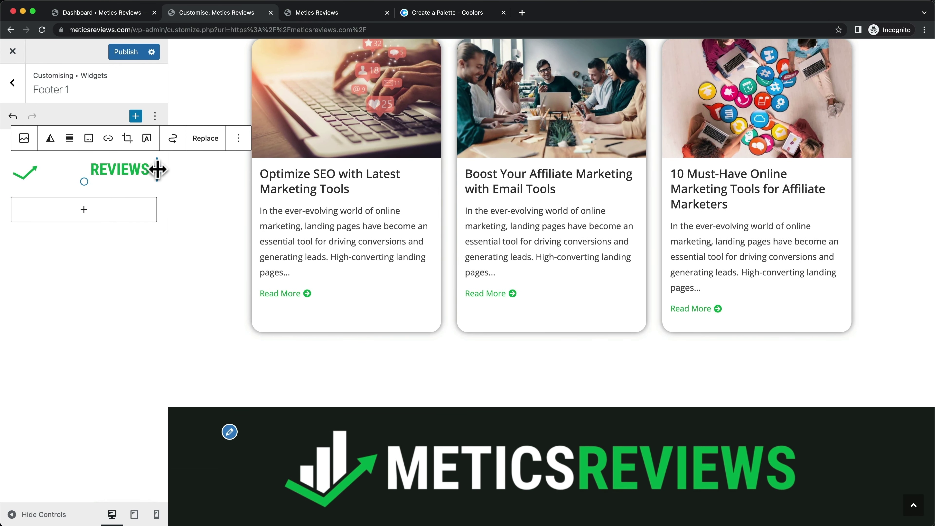
# Shrink the logo image in Footer 1 to a small centred size and add a Separator block below it
pyautogui.moveTo(158, 171); pyautogui.dragTo(119, 161)
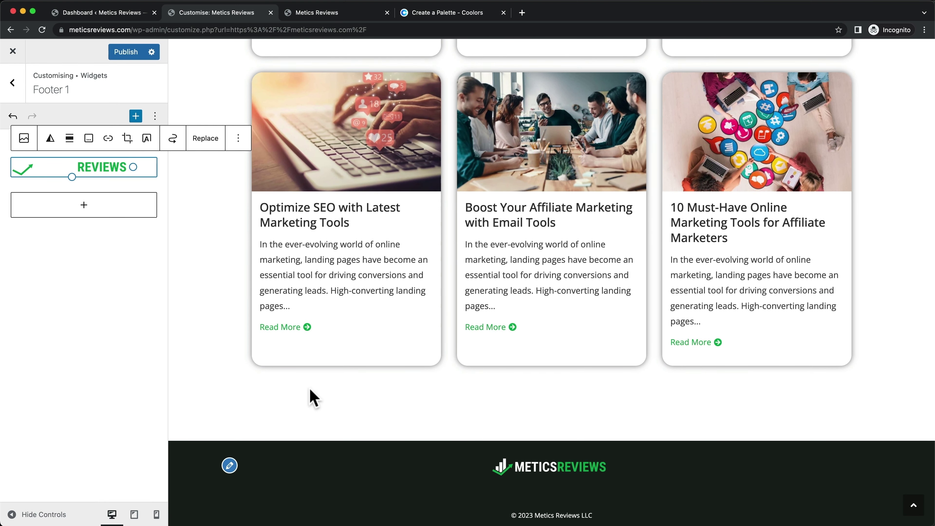
pyautogui.click(92, 286)
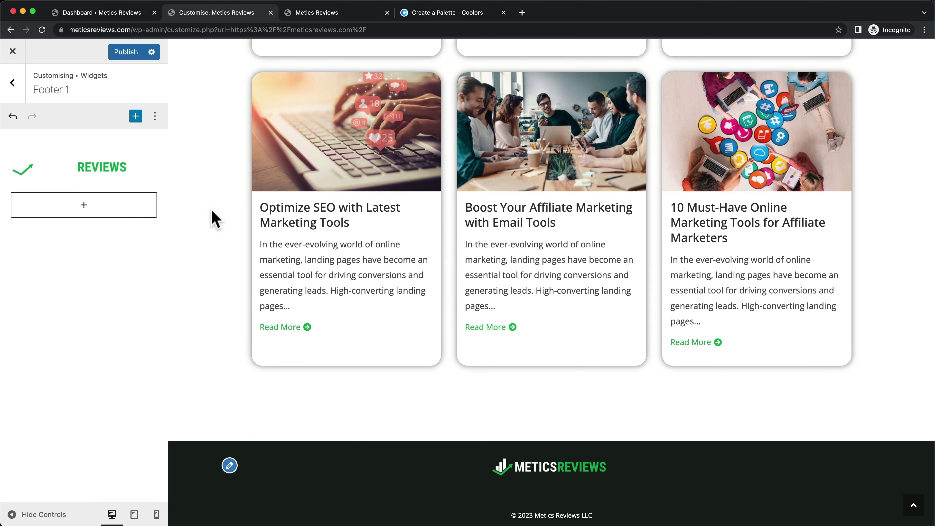
pyautogui.click(84, 208)
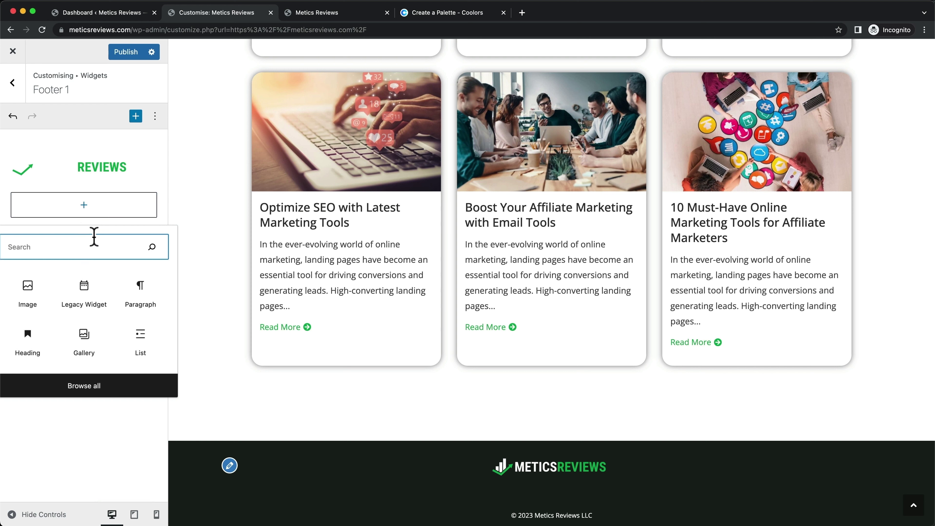
pyautogui.write('sepa')
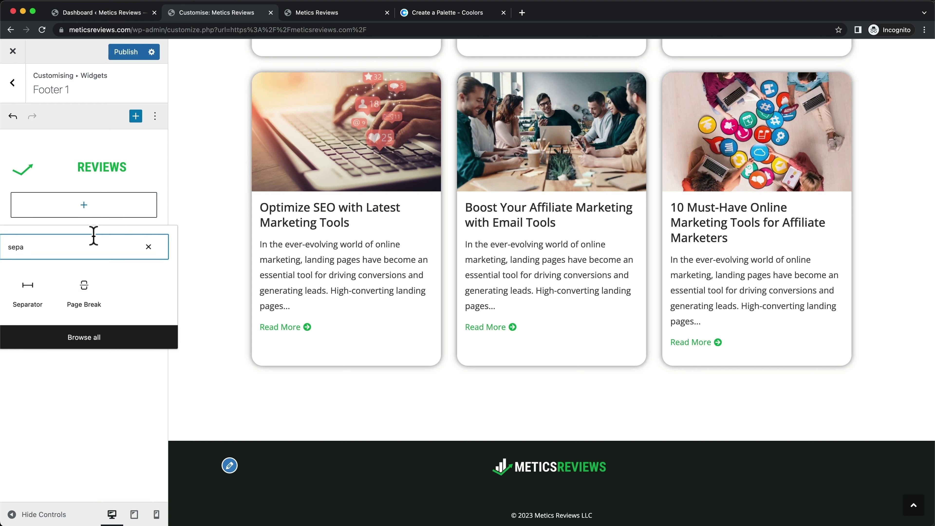
pyautogui.click(35, 298)
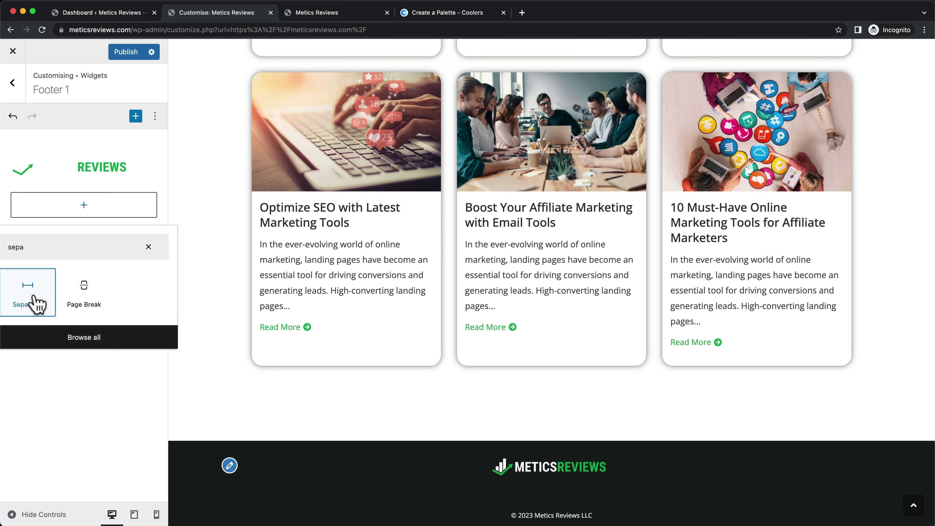
pyautogui.scroll(-1, 595, 477)
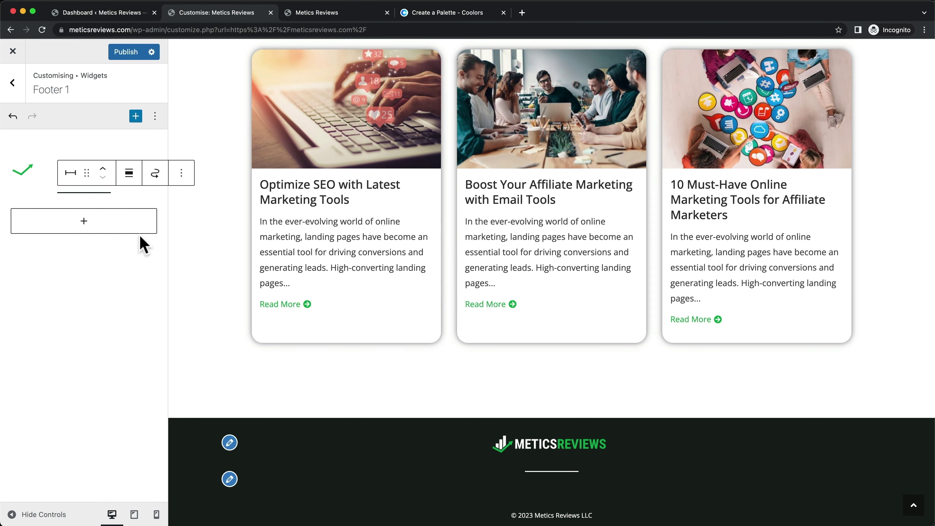
# Add a Paragraph block below the separator containing the text "Privacy Policy | Terms of Service"
pyautogui.click(95, 222)
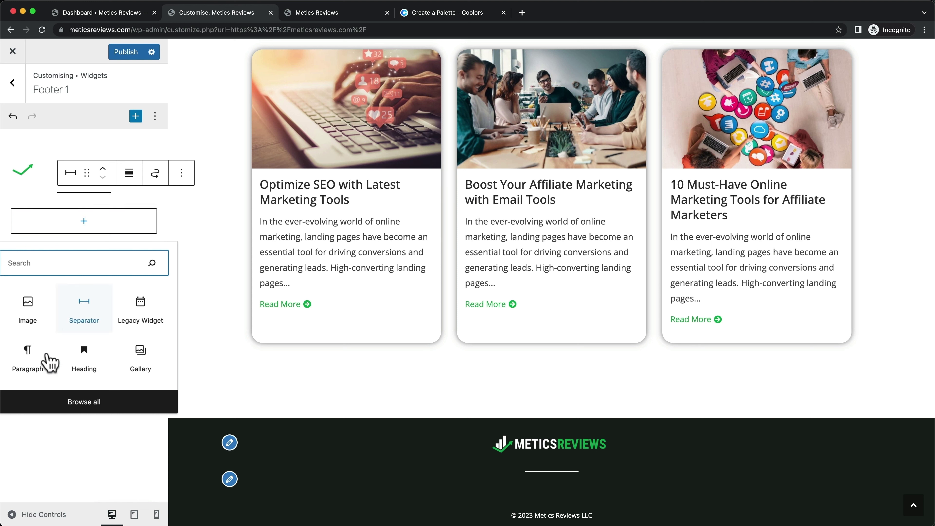
pyautogui.click(35, 361)
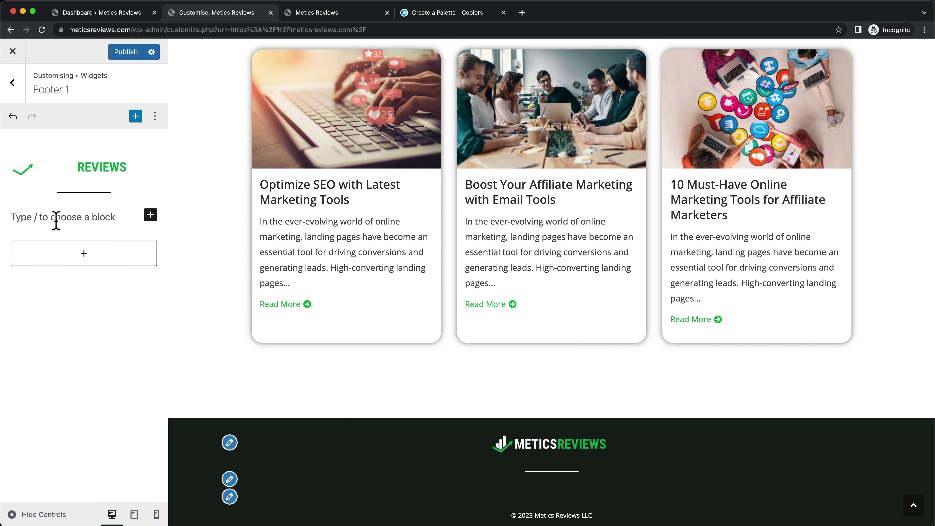
pyautogui.write('Pri')
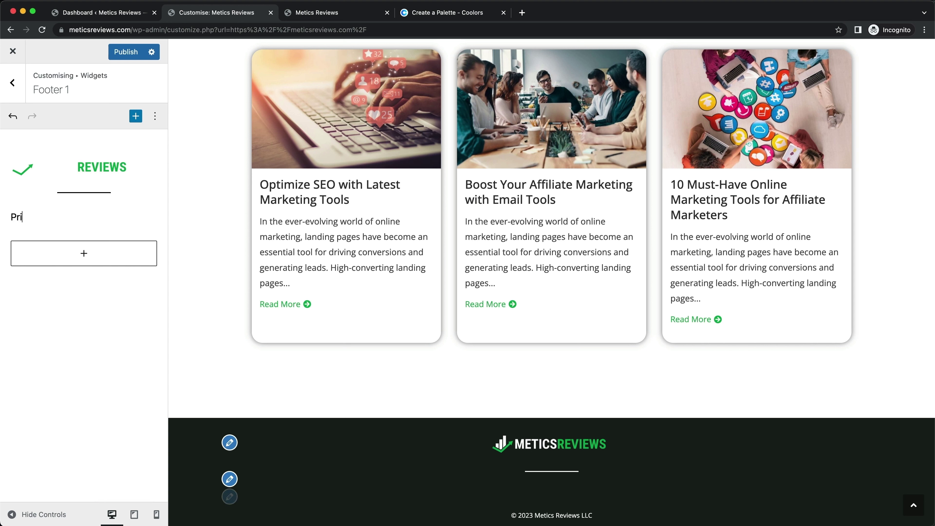
pyautogui.write('vacy Policy |')
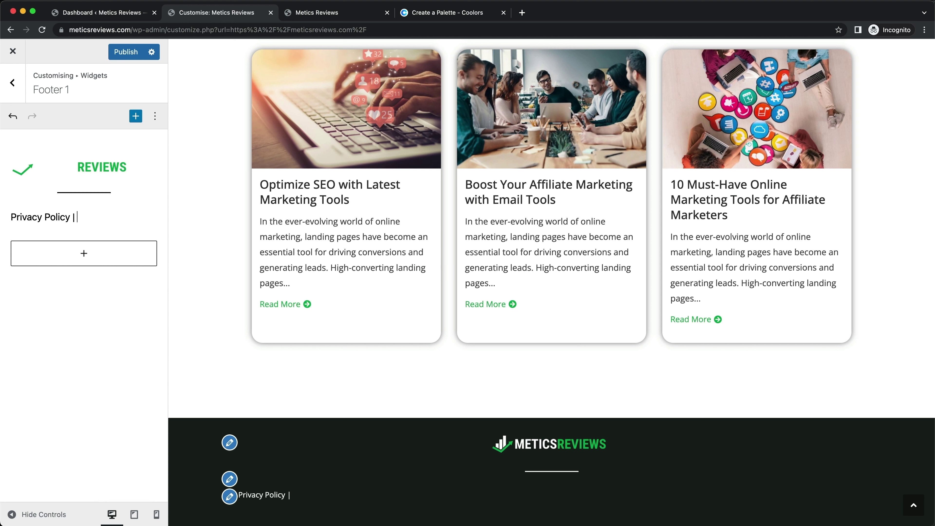
pyautogui.write(' Terms of Service')
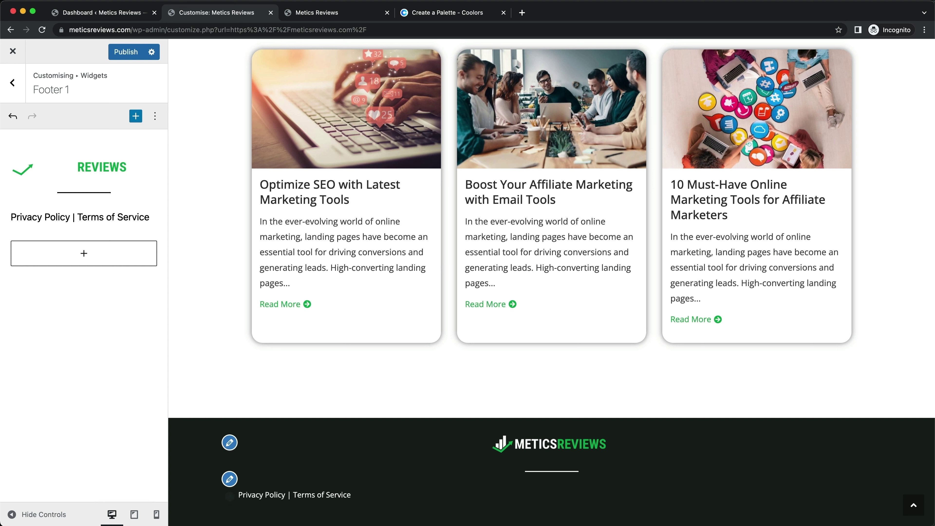
# Centre-align the "Privacy Policy | Terms of Service" paragraph and check it in the footer preview
pyautogui.click(120, 218)
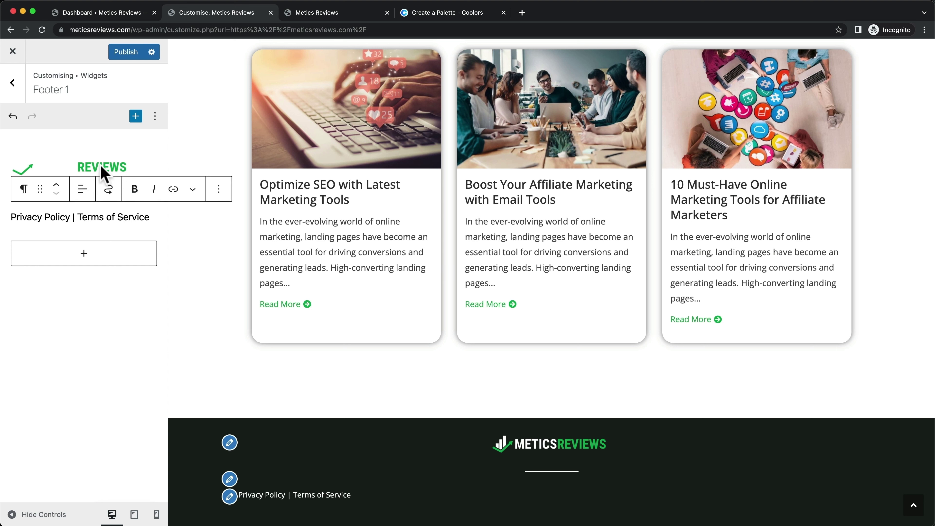
pyautogui.click(83, 195)
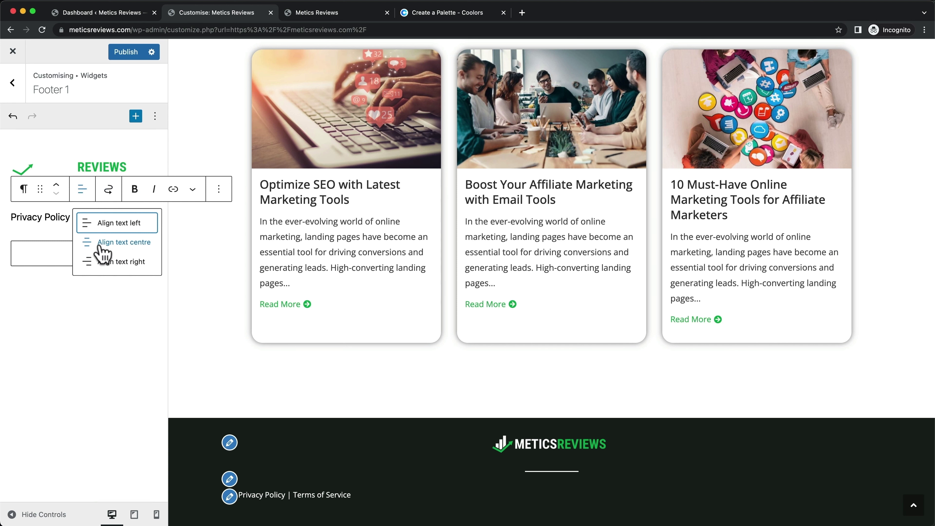
pyautogui.click(124, 243)
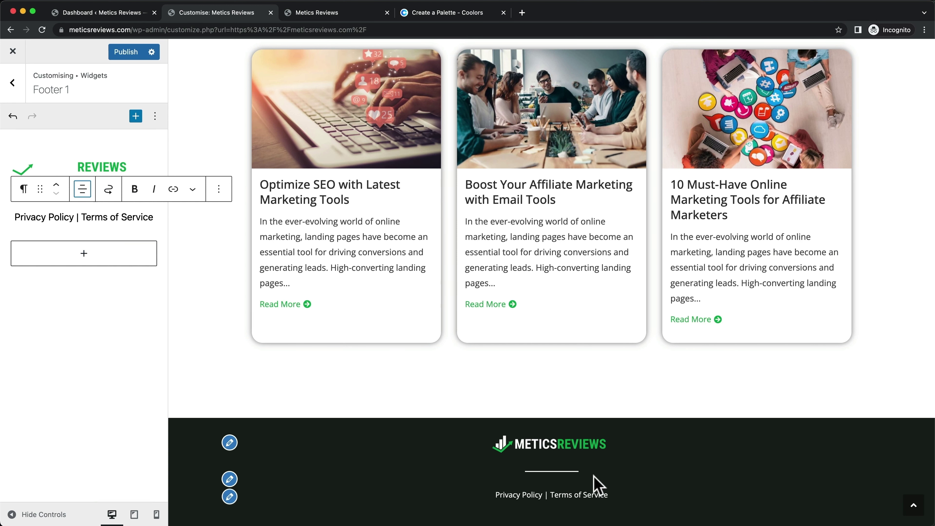
pyautogui.scroll(-1, 547, 492)
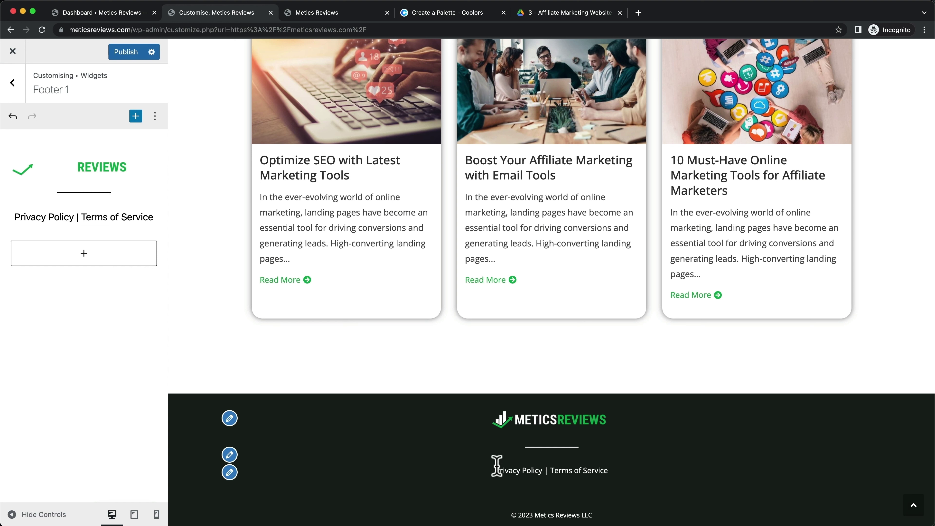
# Select the words "Privacy Policy" in the Footer 1 paragraph
pyautogui.click(73, 217)
pyautogui.moveTo(74, 217); pyautogui.dragTo(15, 217)
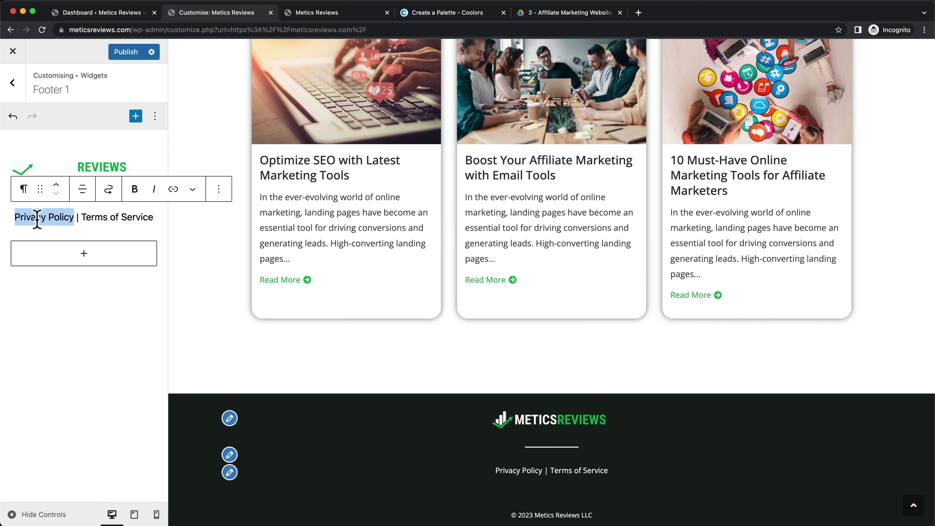